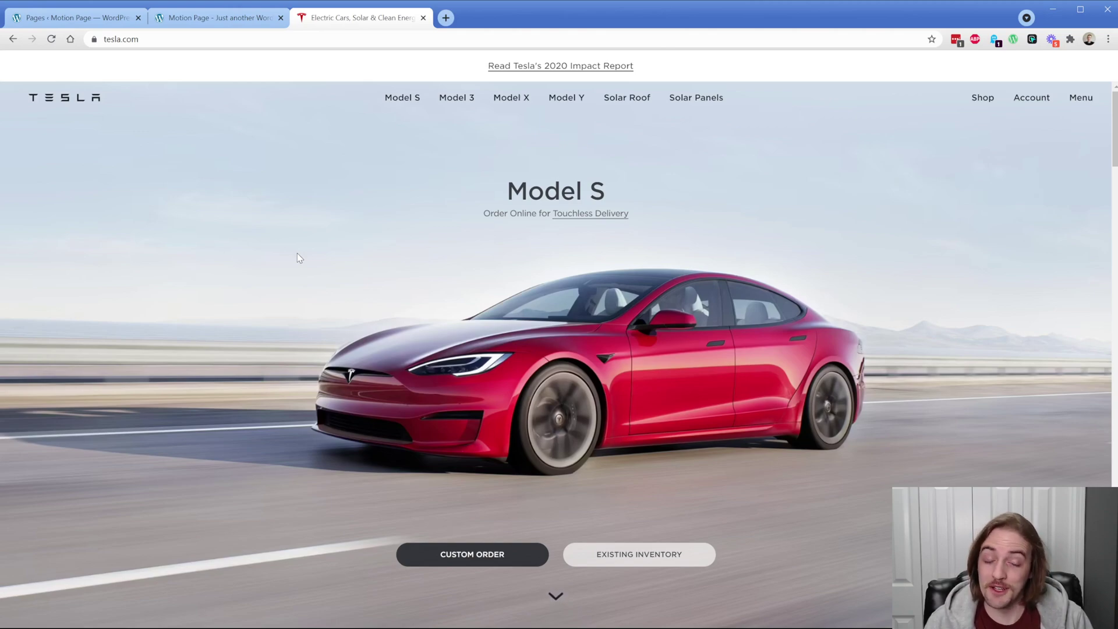
Replay the page-load intro animation on tesla.com and on the Motion Page home page by reloading each page.
left_click(52, 40)
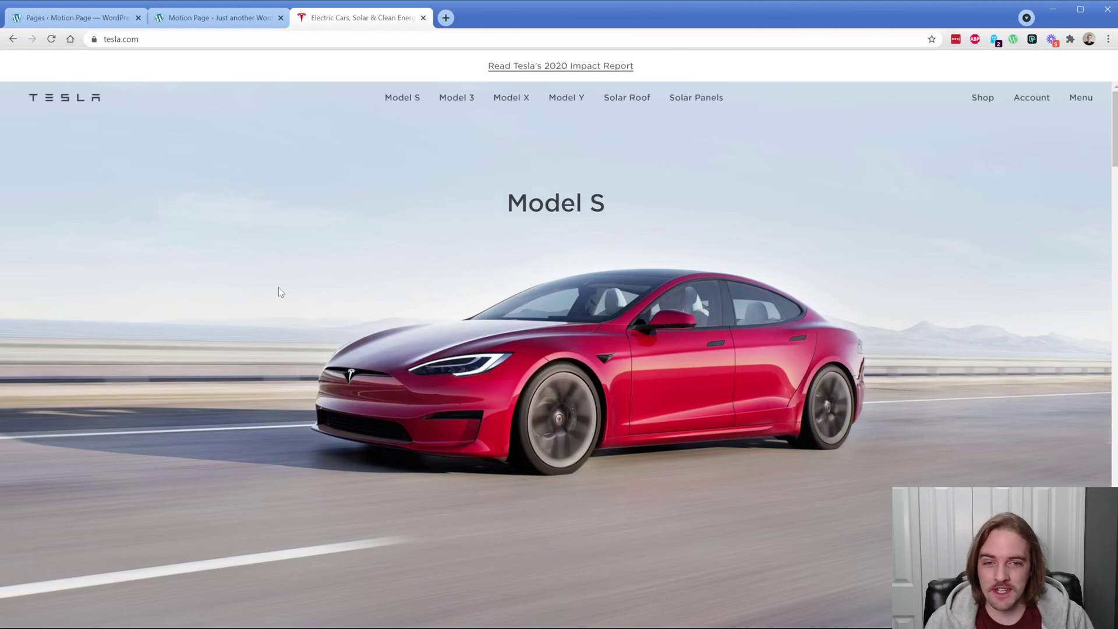
left_click_drag(496, 215, 486, 215)
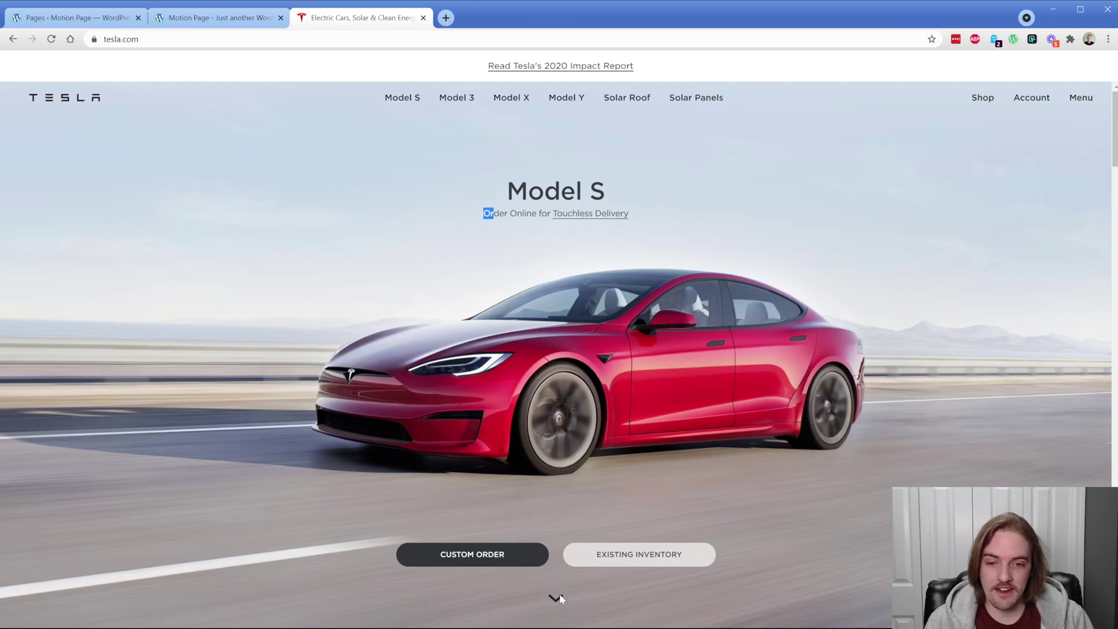
left_click(51, 39)
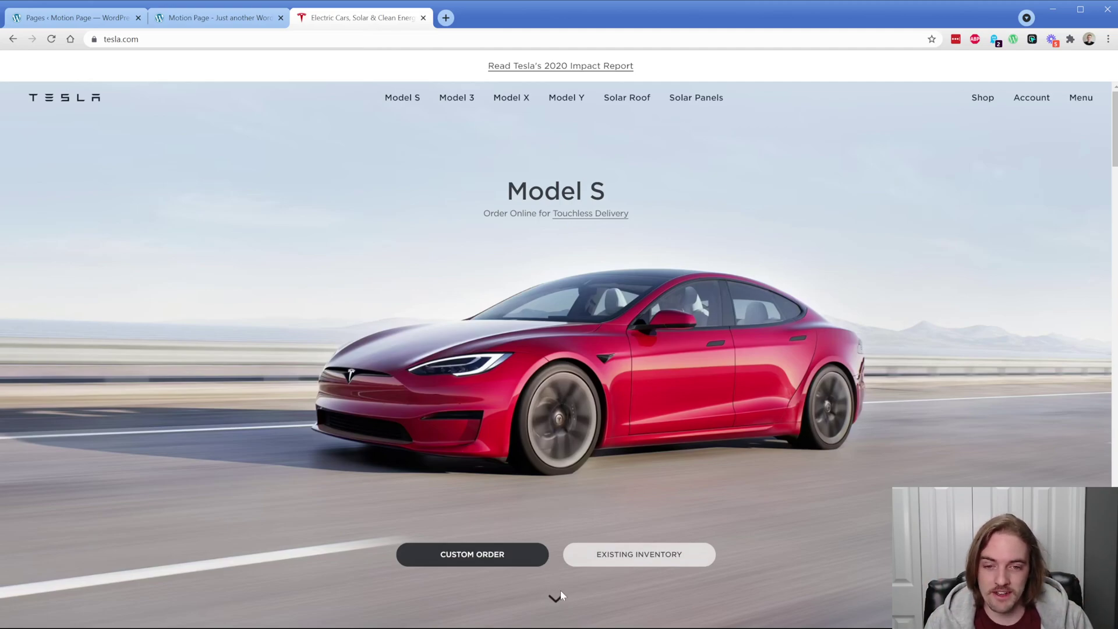
left_click(236, 18)
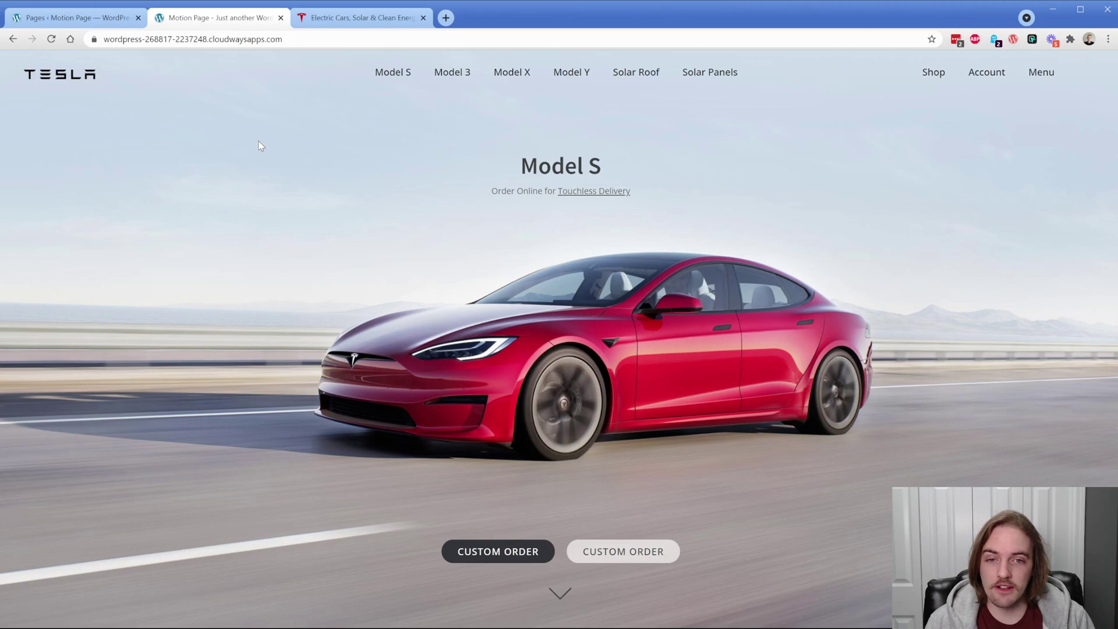
left_click(52, 39)
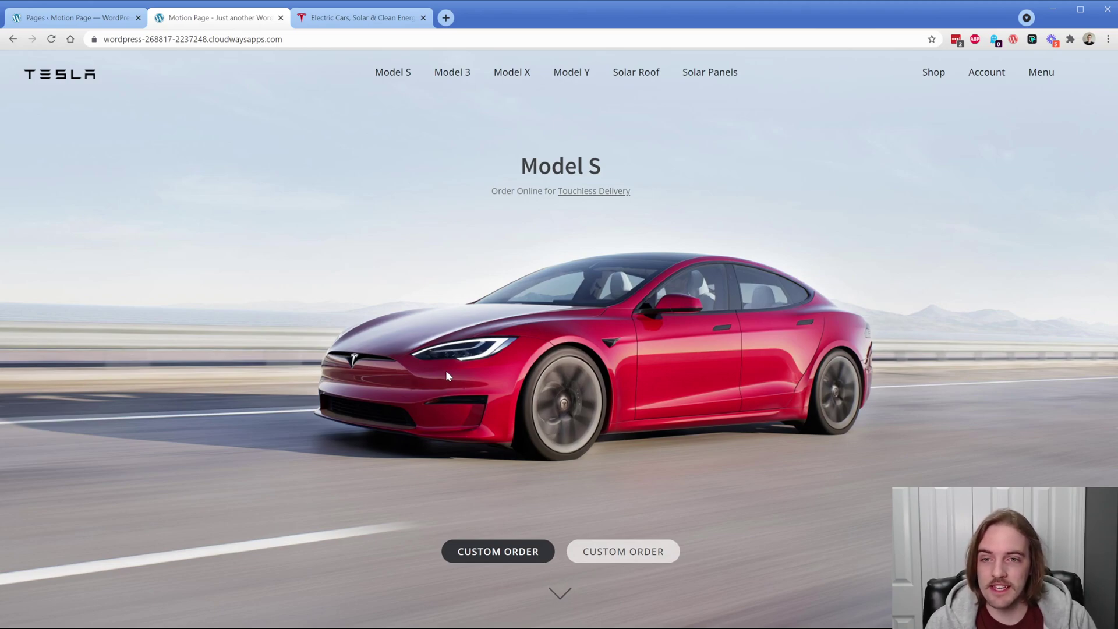
View the published Socials page from the WordPress pages list, replay its load animation and close it.
left_click(94, 22)
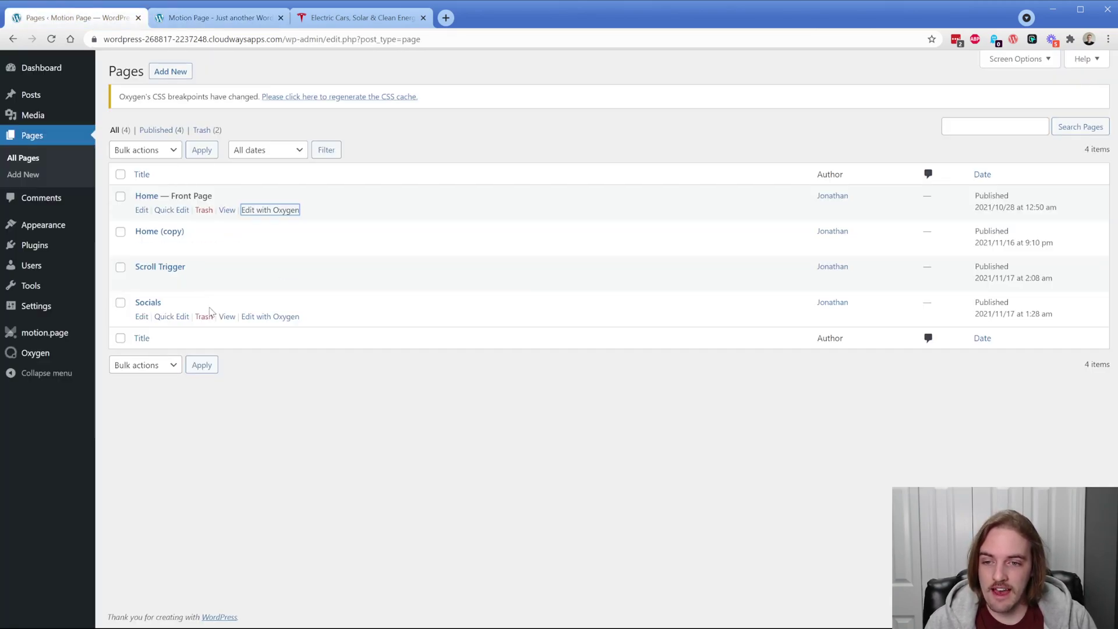
left_click(227, 317)
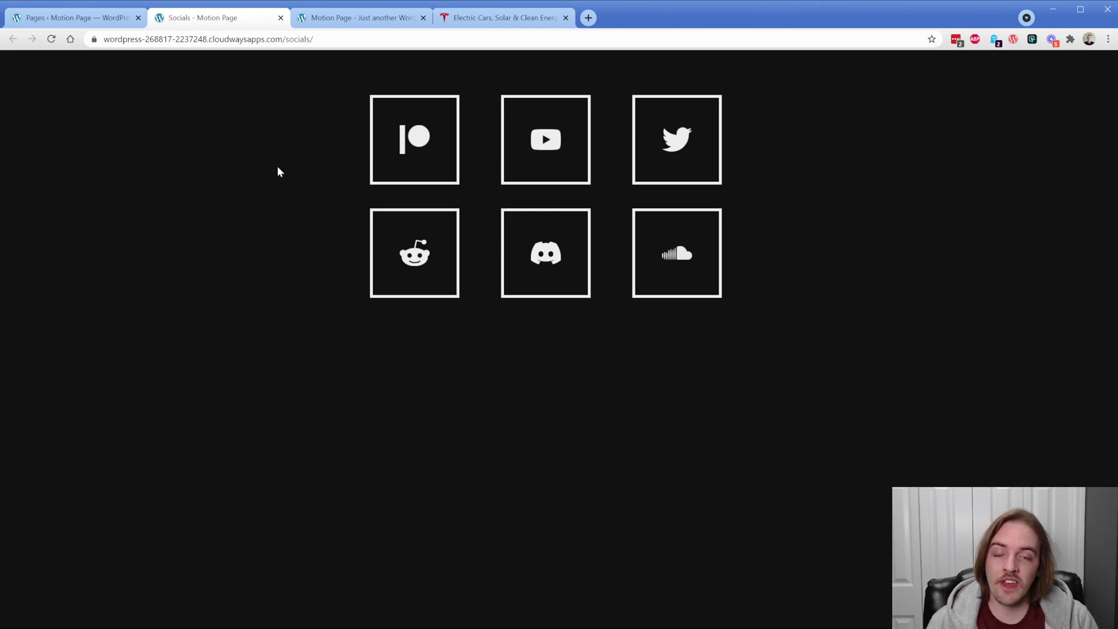
left_click(51, 39)
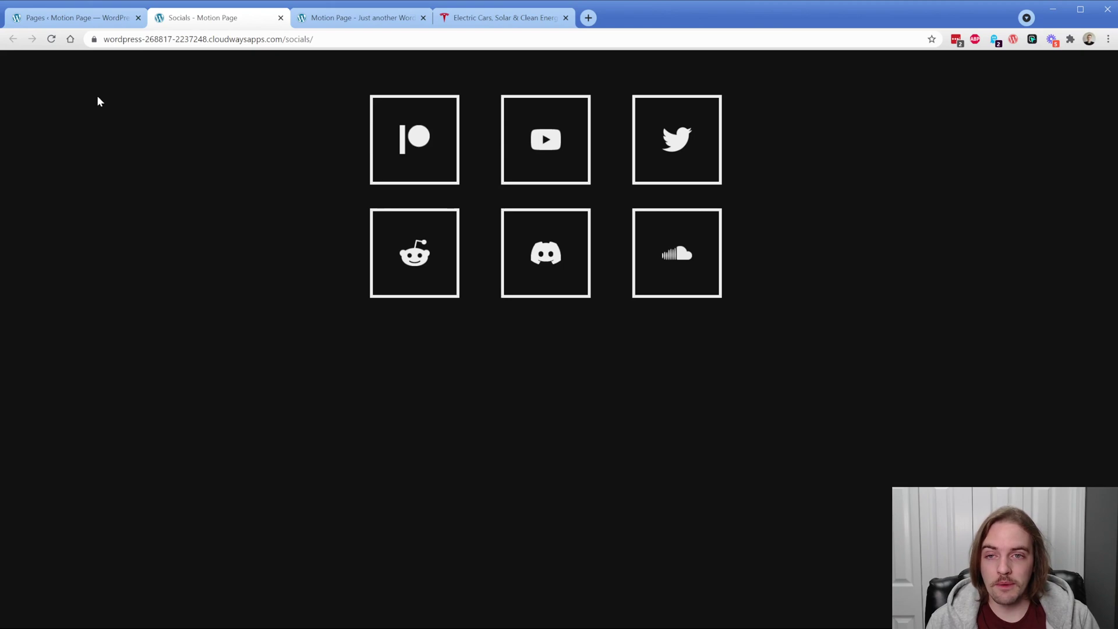
left_click(280, 18)
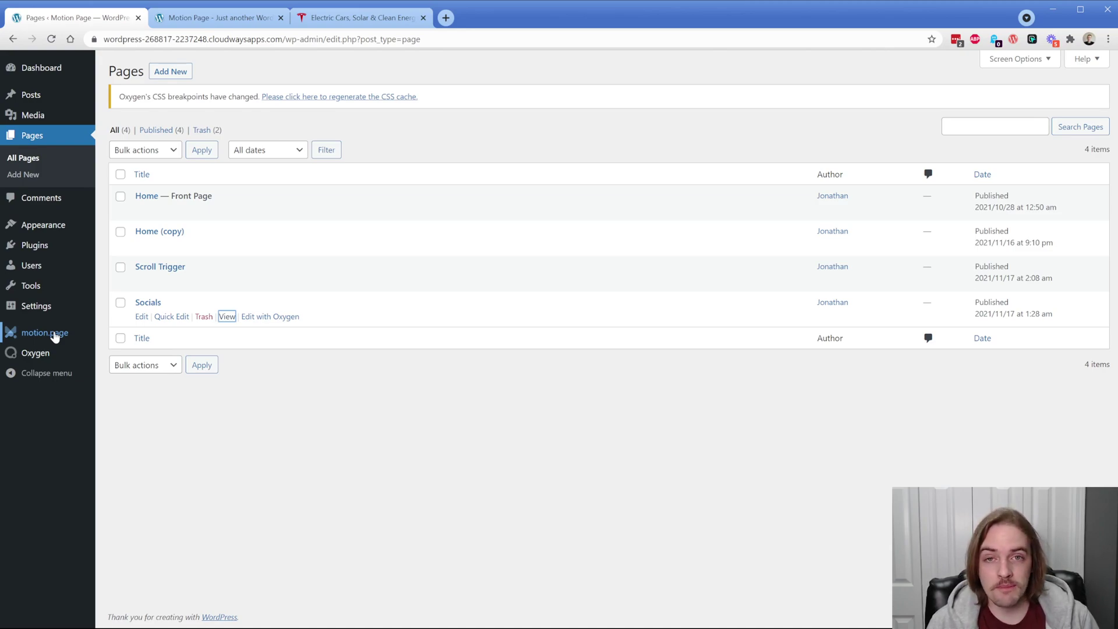
Open the "Home page intro animations" timeline in motion.page and look through its element tracks.
left_click(55, 335)
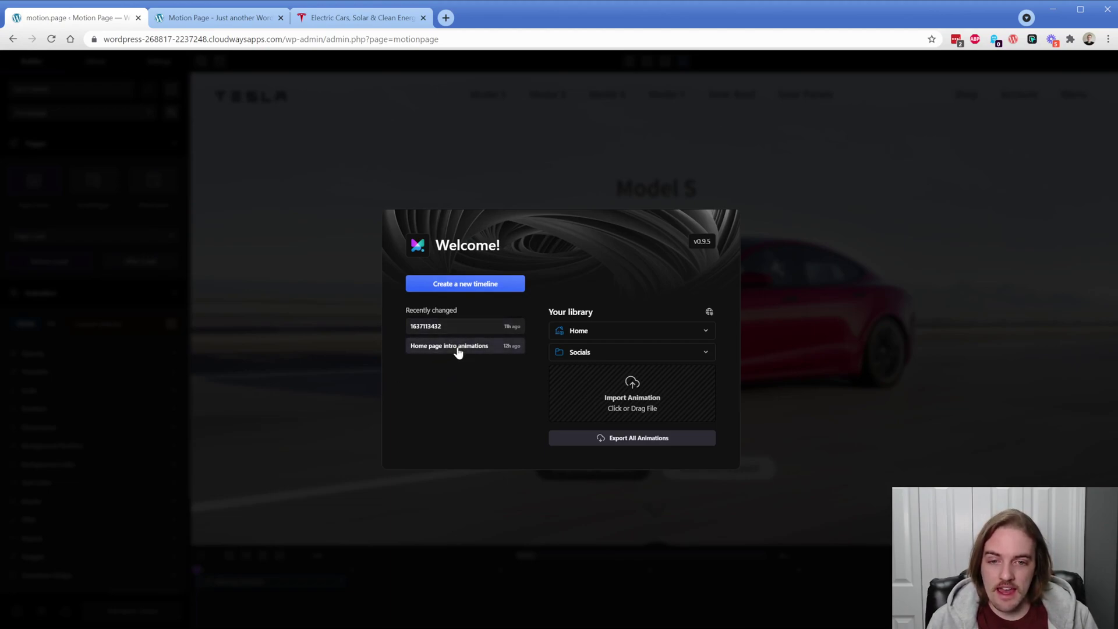
left_click(456, 347)
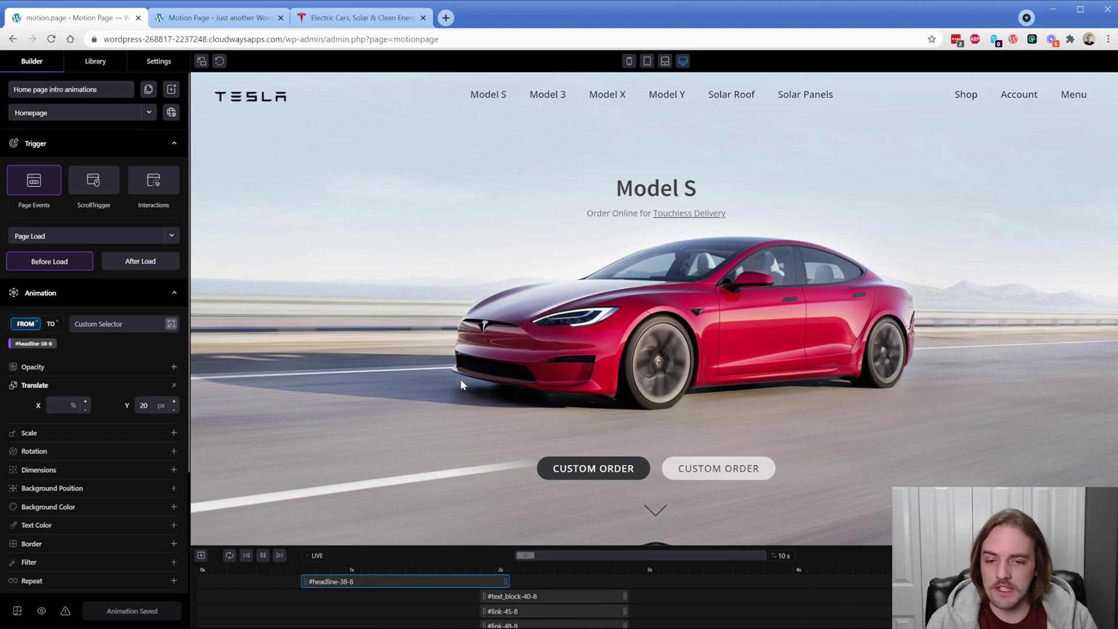
scroll(396, 590, "down", 1)
scroll(396, 585, "down", 2)
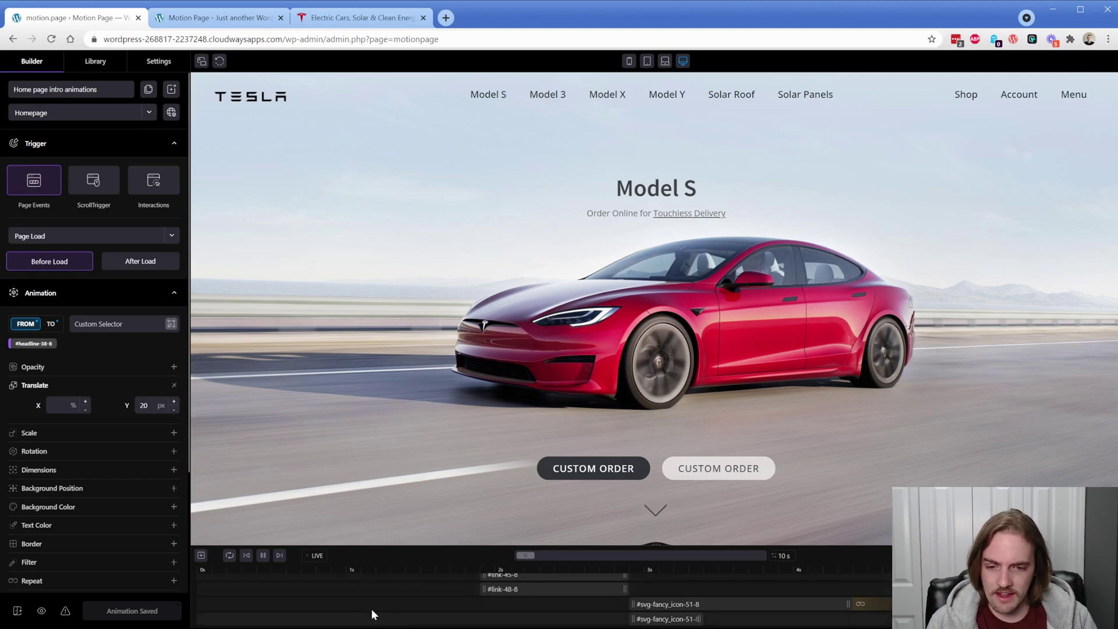
left_click(492, 575)
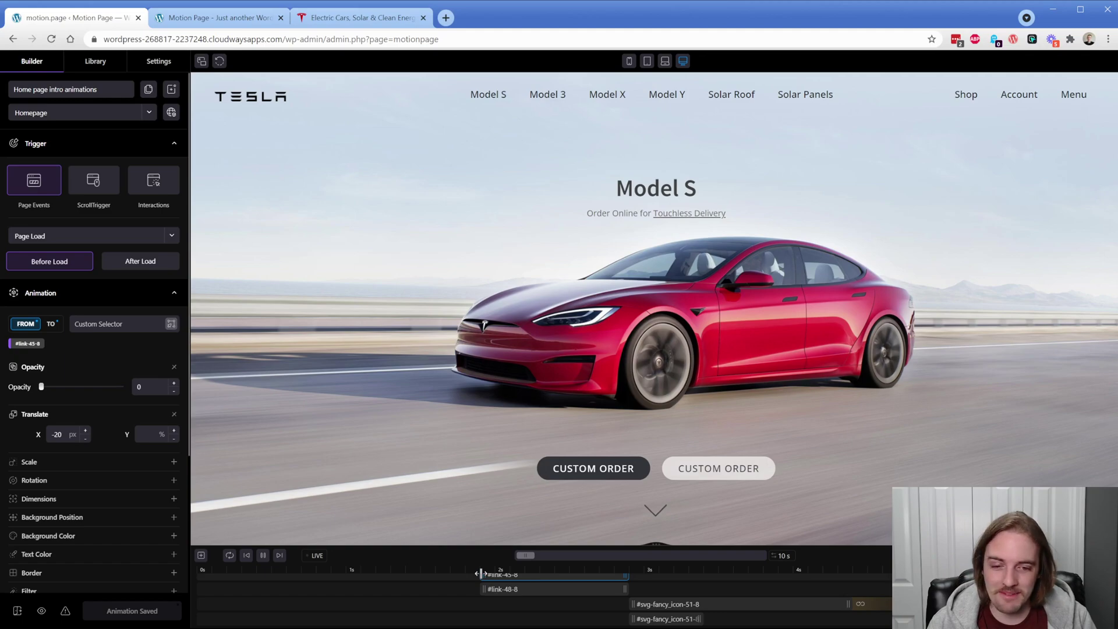
scroll(452, 593, "up", 3)
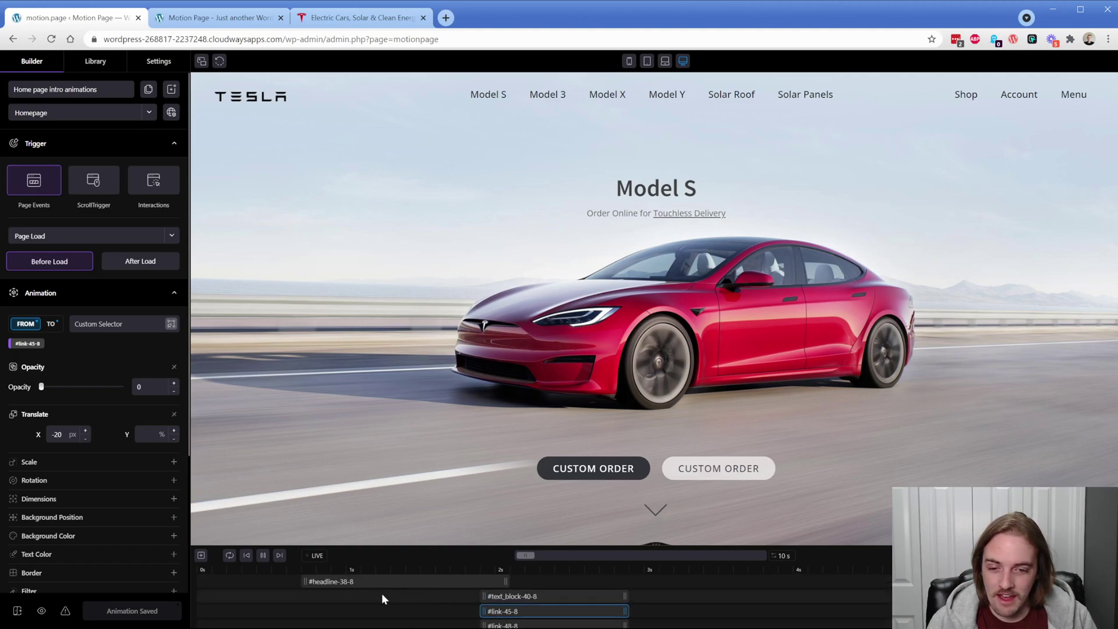
Return the timeline playhead to 0s and set the Page Load trigger to run After Load.
left_click(200, 571)
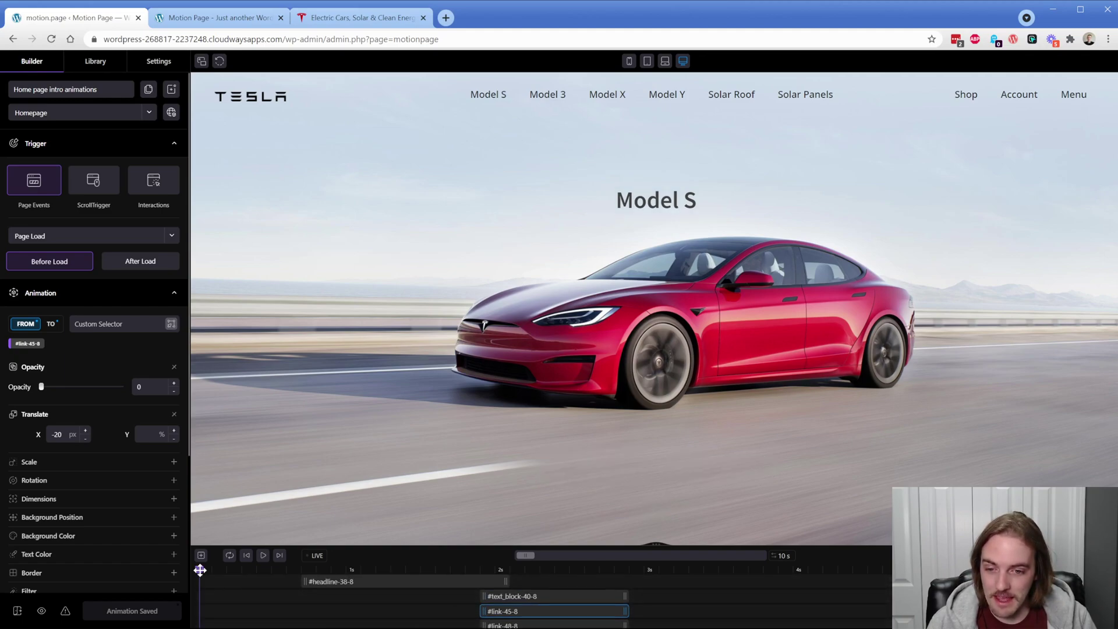
left_click_drag(201, 571, 187, 569)
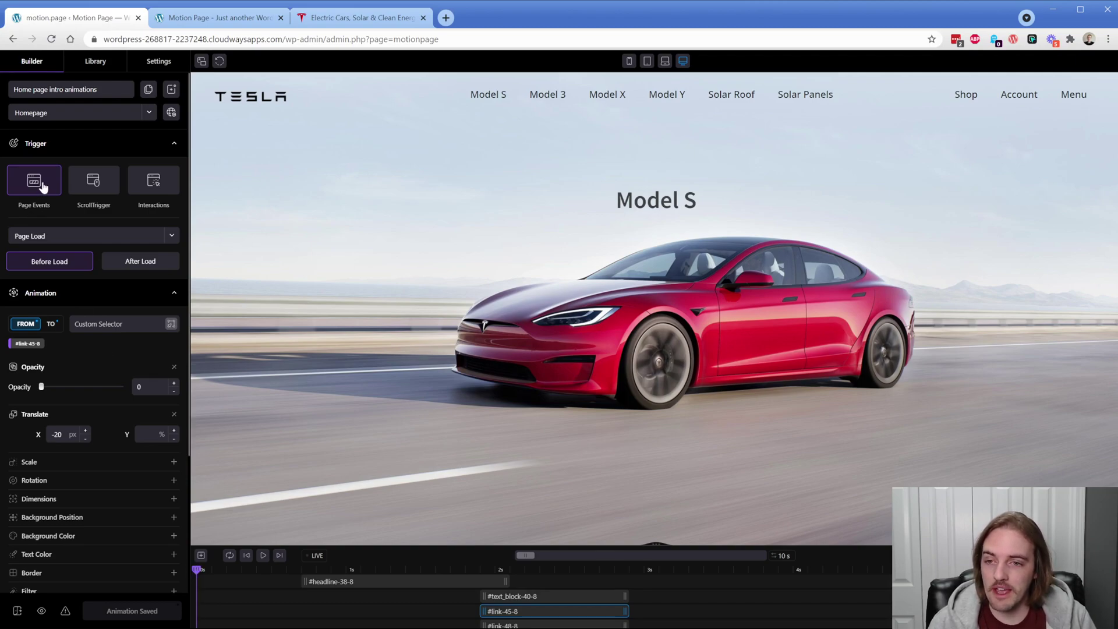
left_click(71, 235)
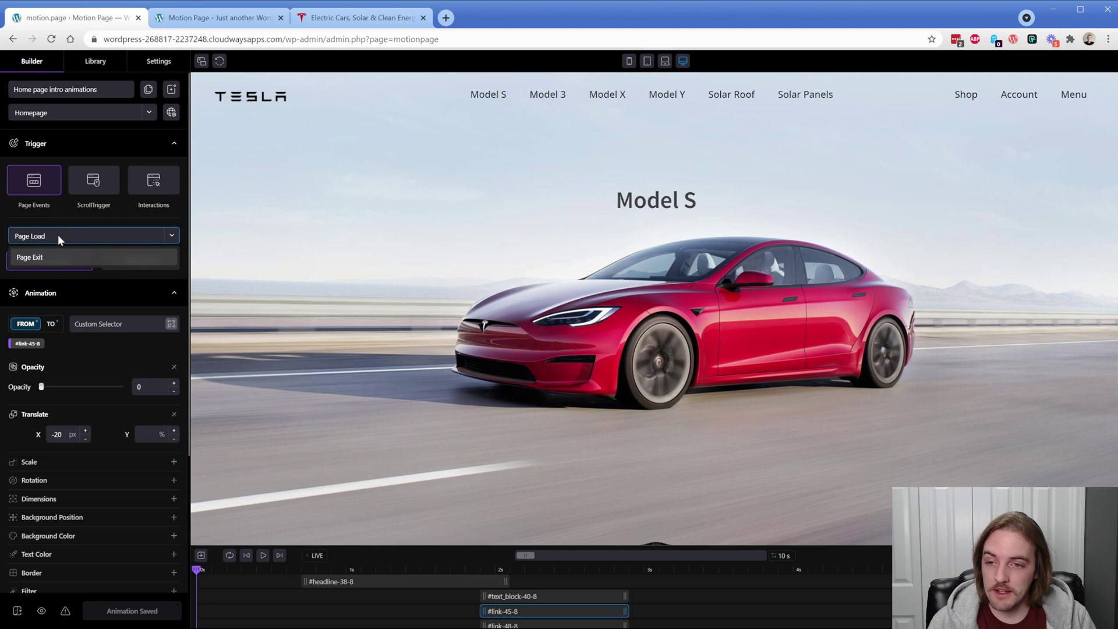
left_click(54, 235)
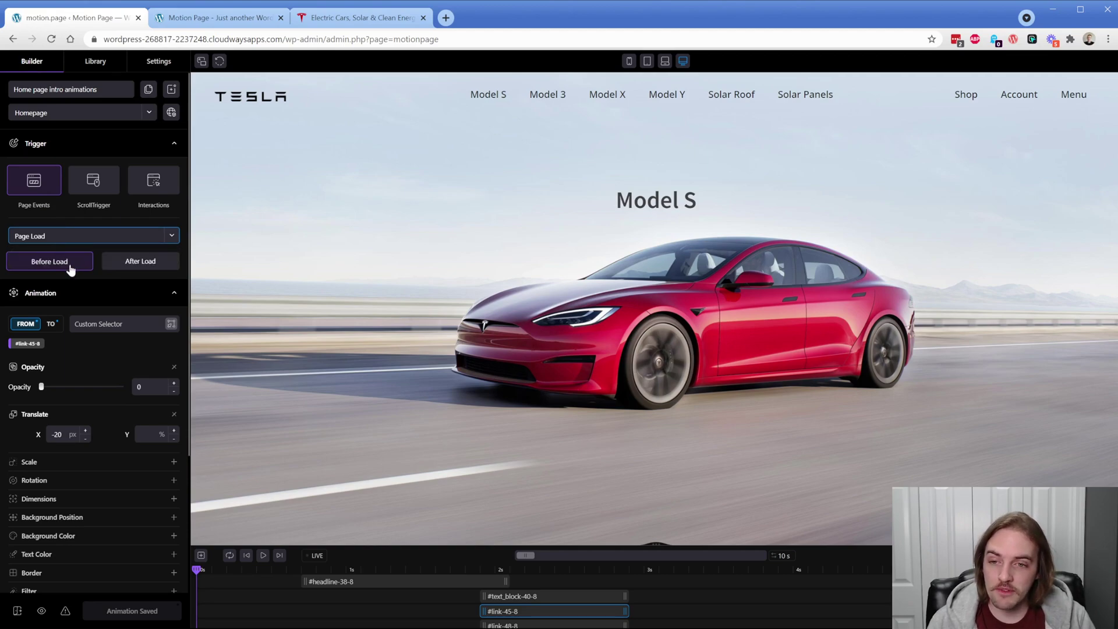
left_click(117, 263)
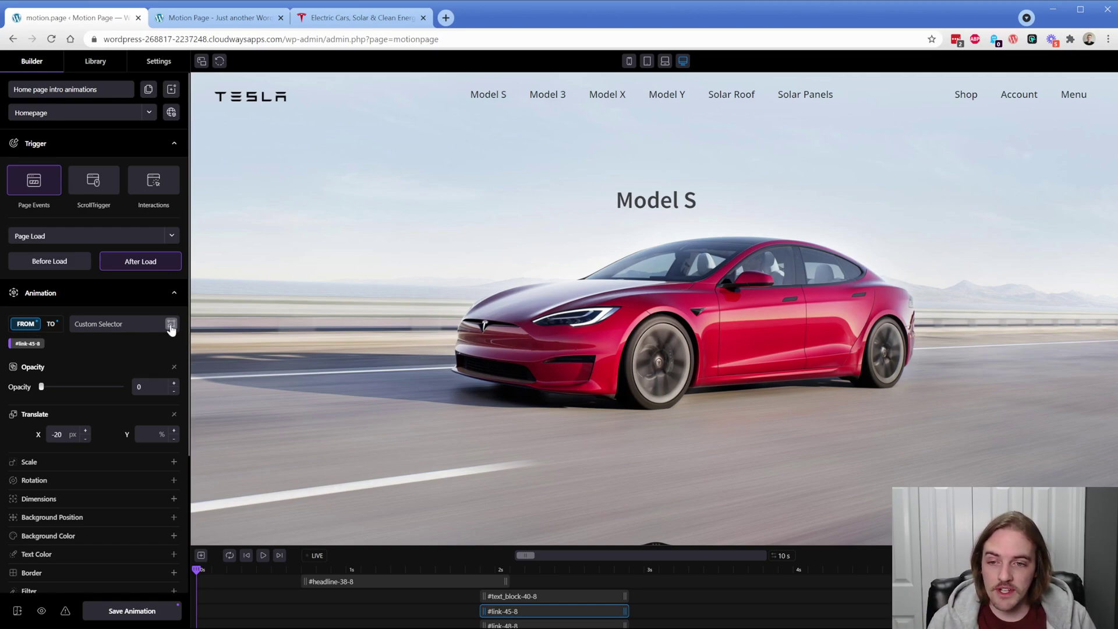
Scrub the timeline from 0s to about 2.8s to preview the headline, text and button animations.
scroll(502, 588, "down", 1)
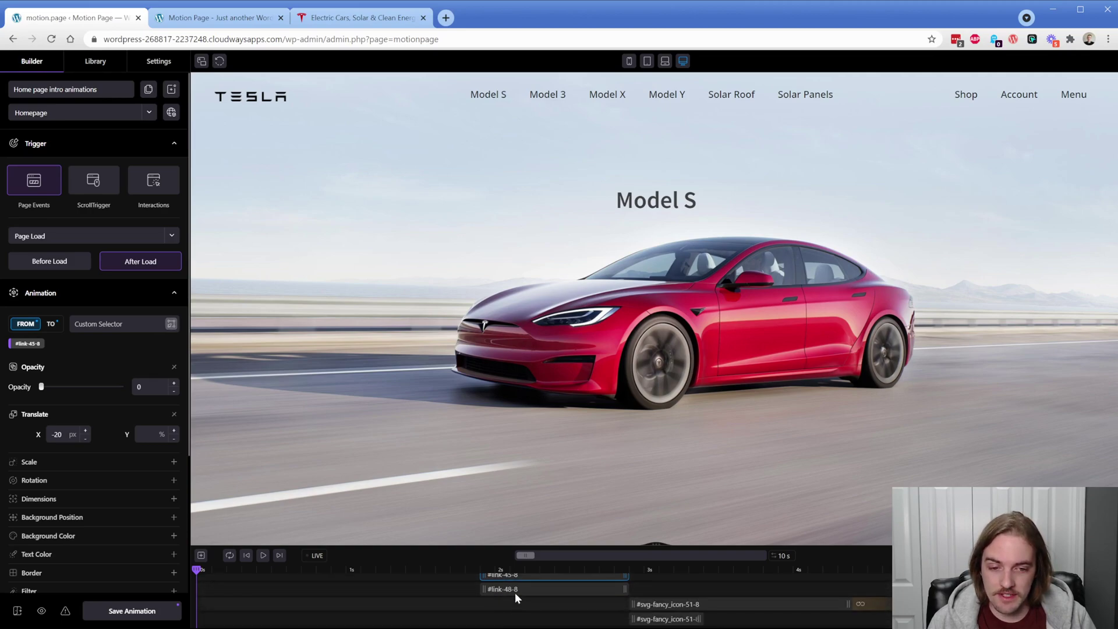
scroll(515, 593, "up", 1)
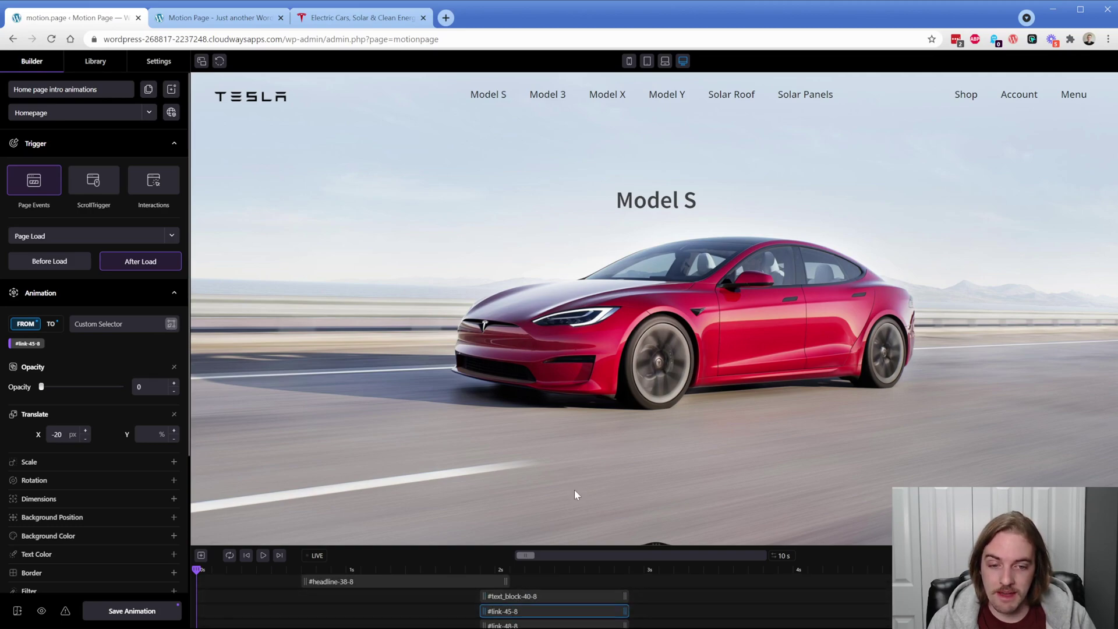
left_click_drag(197, 569, 529, 577)
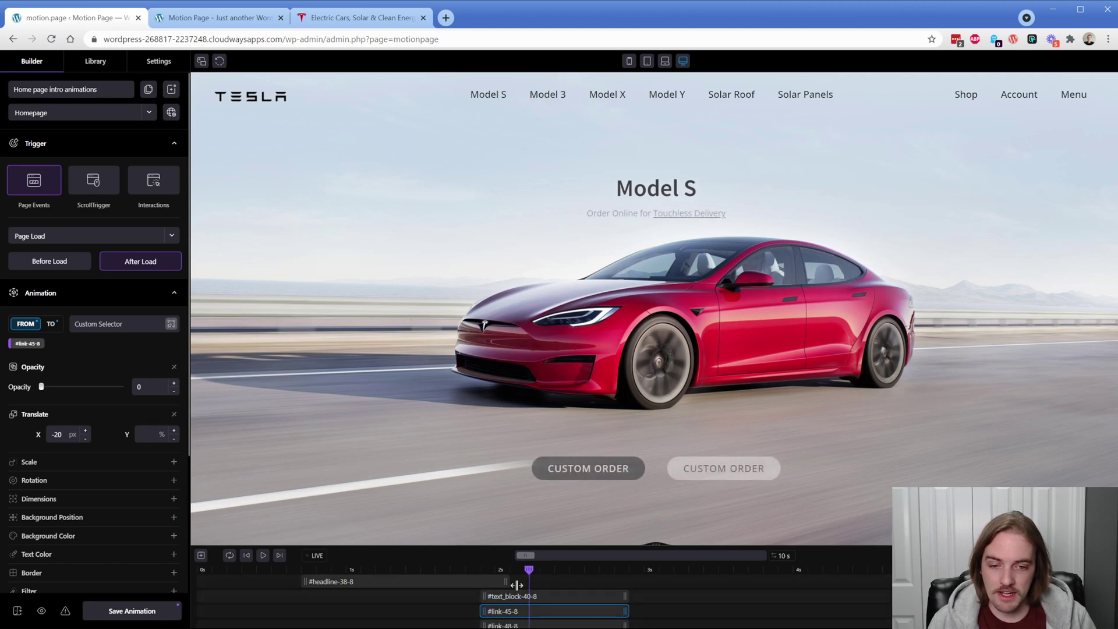
left_click_drag(527, 571, 620, 572)
Compare the From and To states of the text block's opacity and the headline's vertical translate animations.
left_click(509, 595)
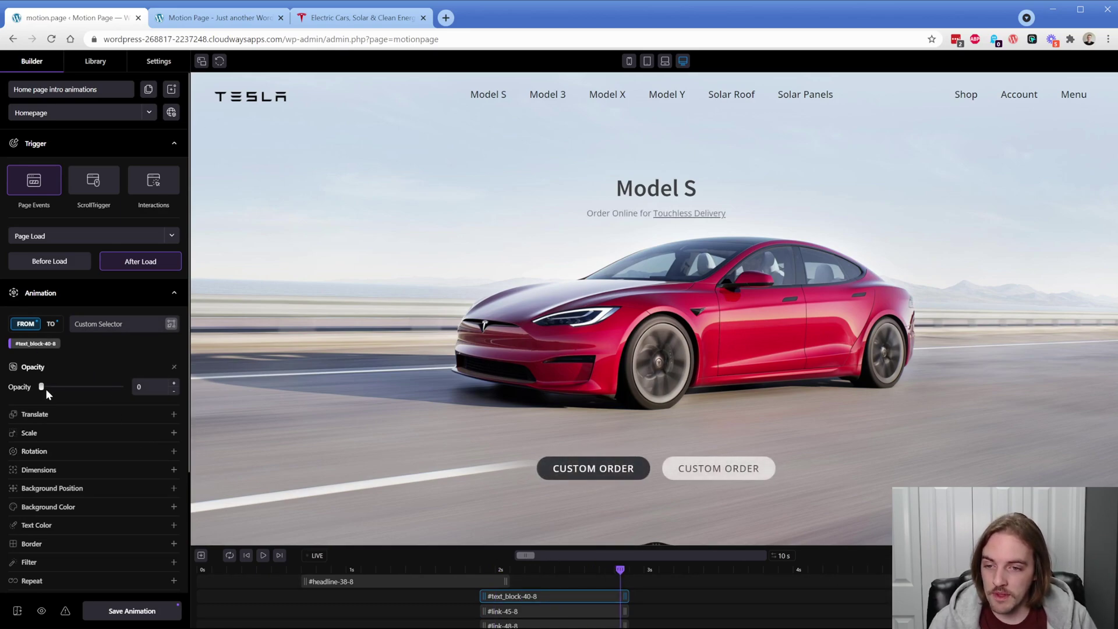
left_click(51, 324)
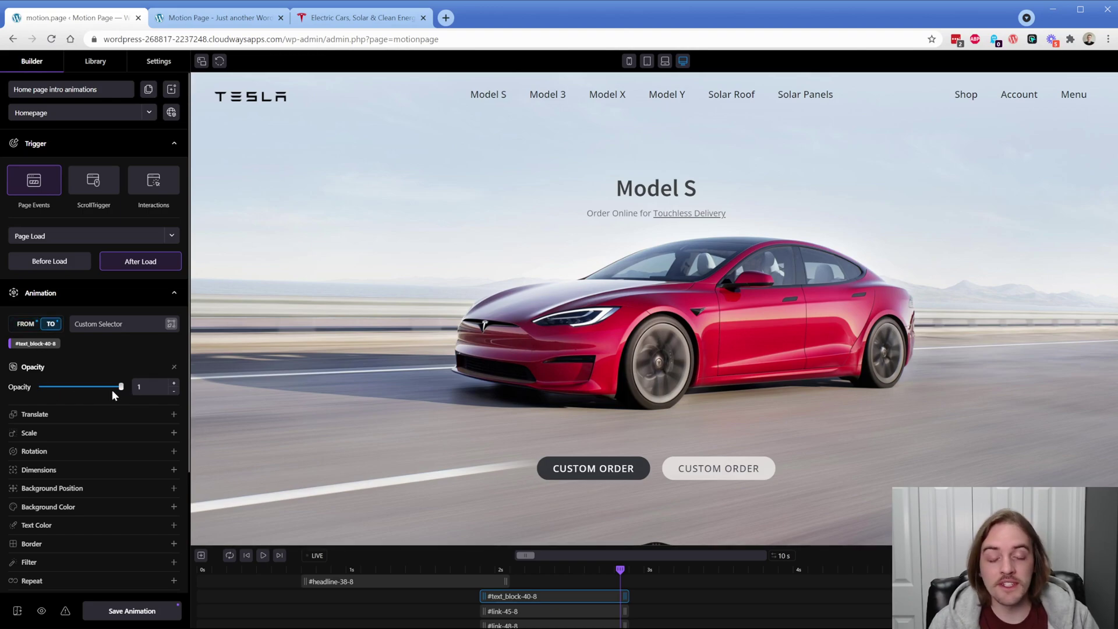
left_click(389, 580)
left_click(26, 325)
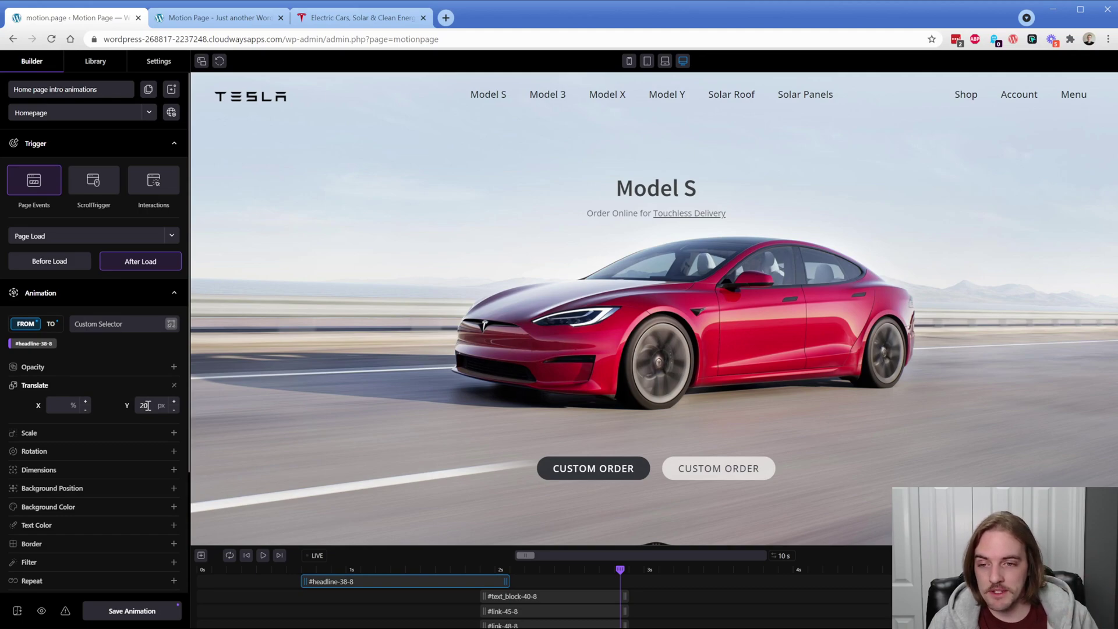
left_click(51, 324)
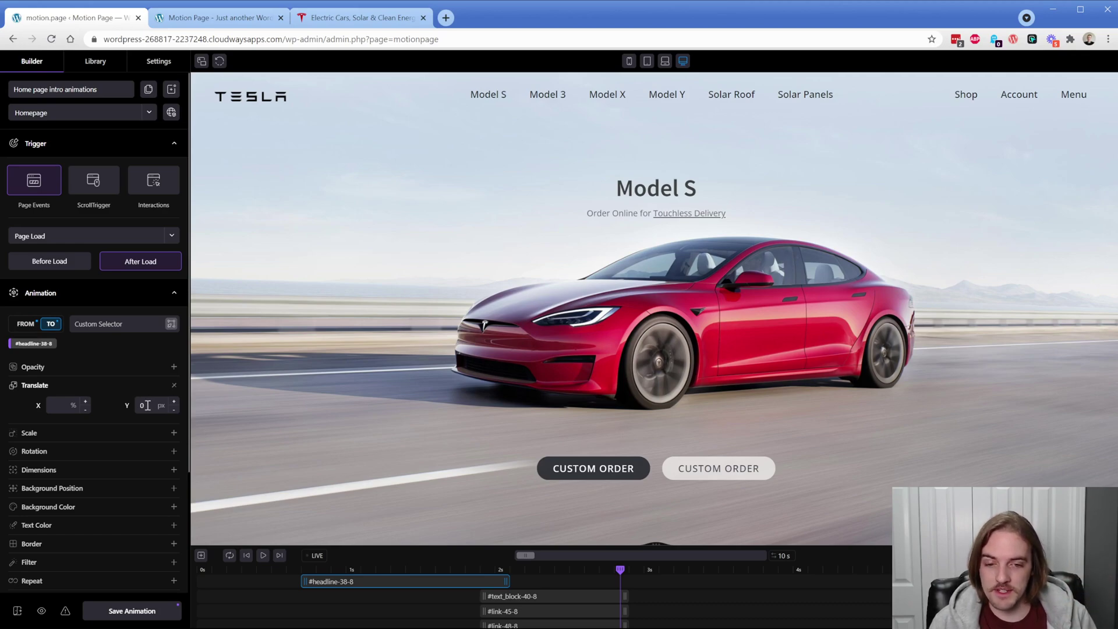
Compare the From and To opacity and horizontal translate settings of the two Custom Order button animations.
left_click(590, 612)
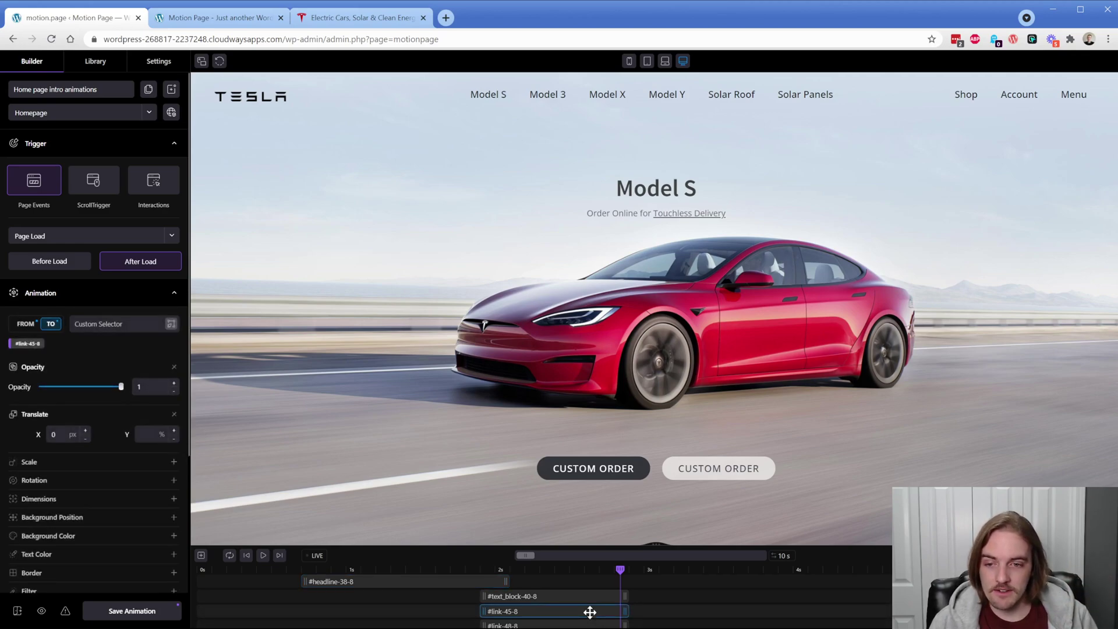
left_click(26, 325)
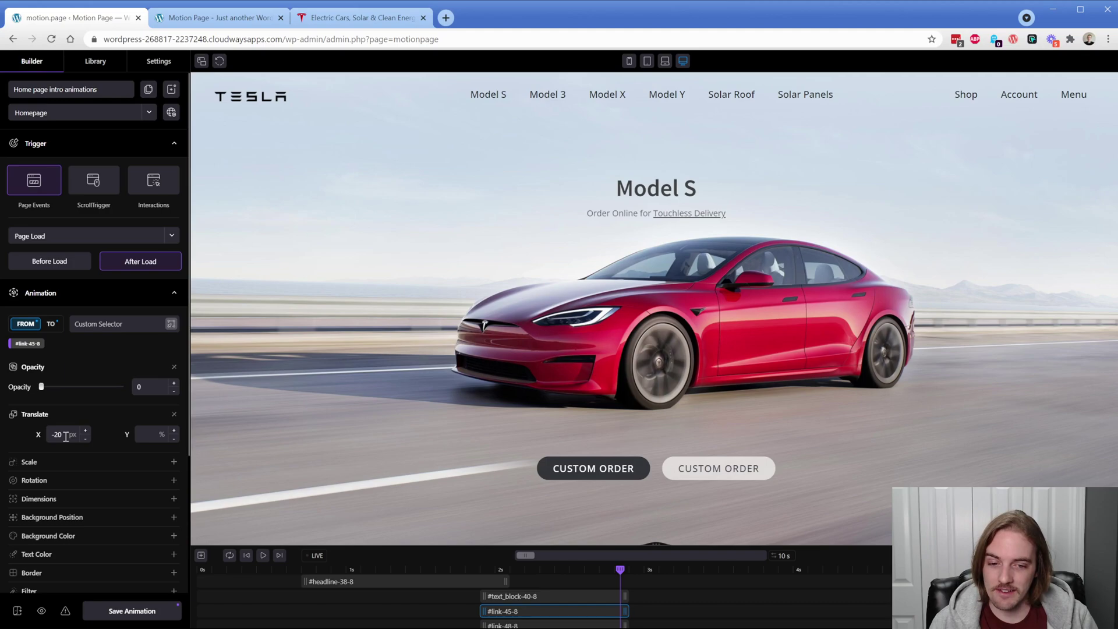
left_click(51, 323)
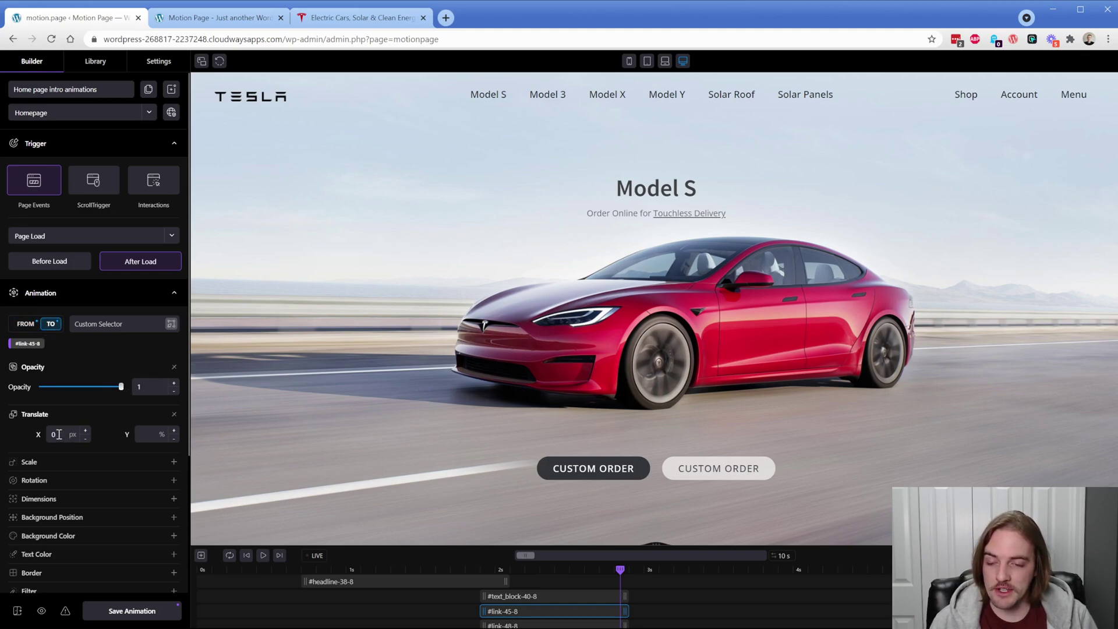
left_click(536, 624)
left_click(26, 324)
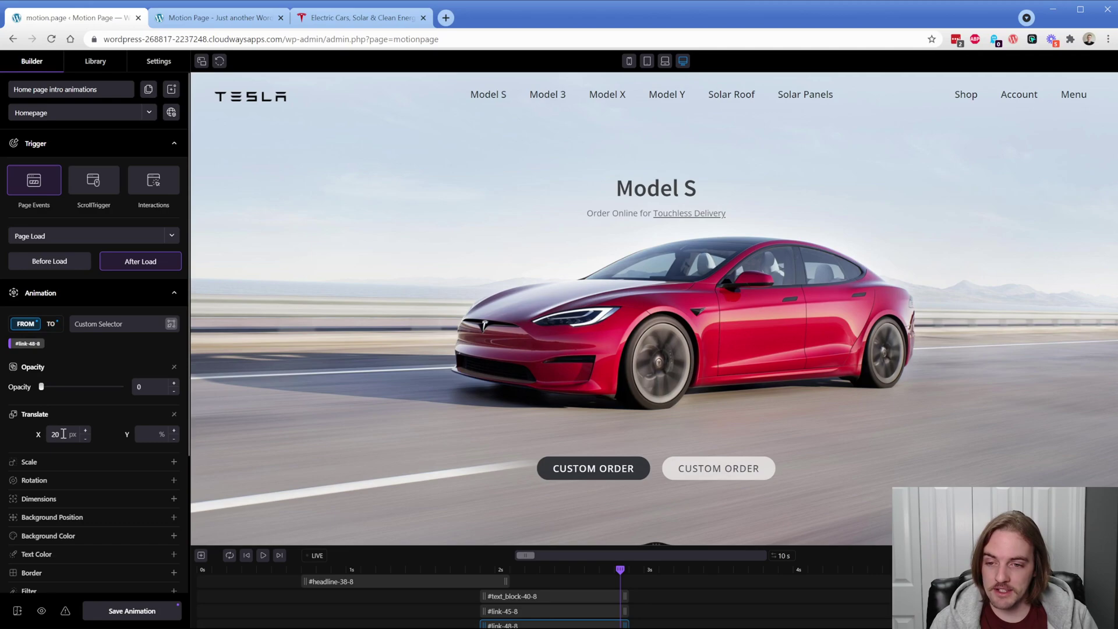
left_click(51, 324)
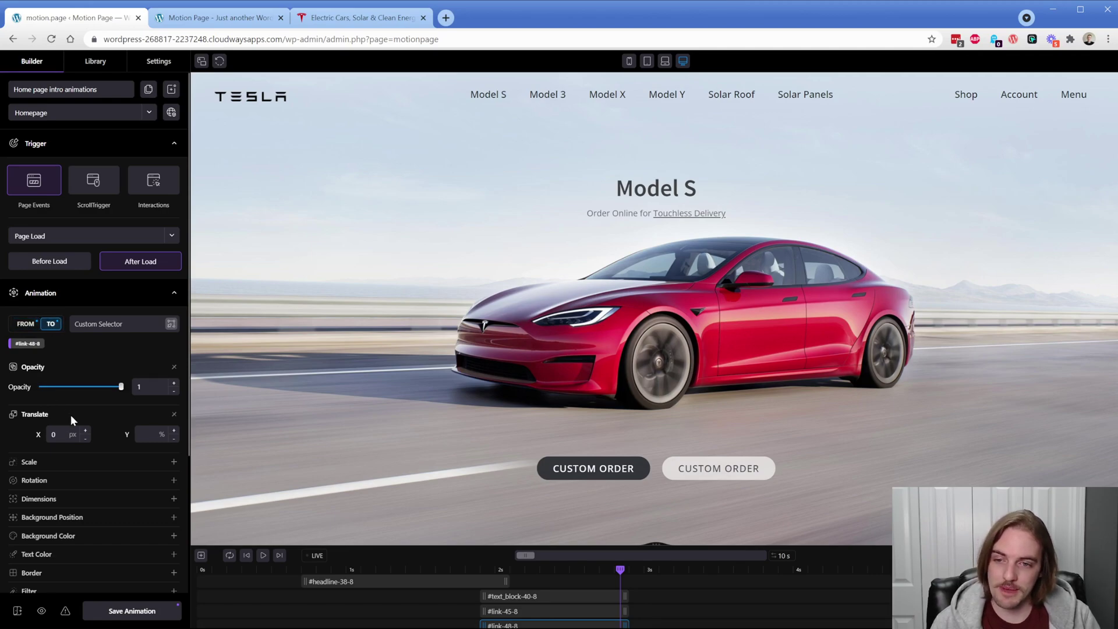
Scrub to about 2.9s and inspect the arrow icon's opacity fade and repeating translate animations.
scroll(636, 586, "down", 2)
left_click_drag(624, 572, 637, 571)
left_click(670, 605)
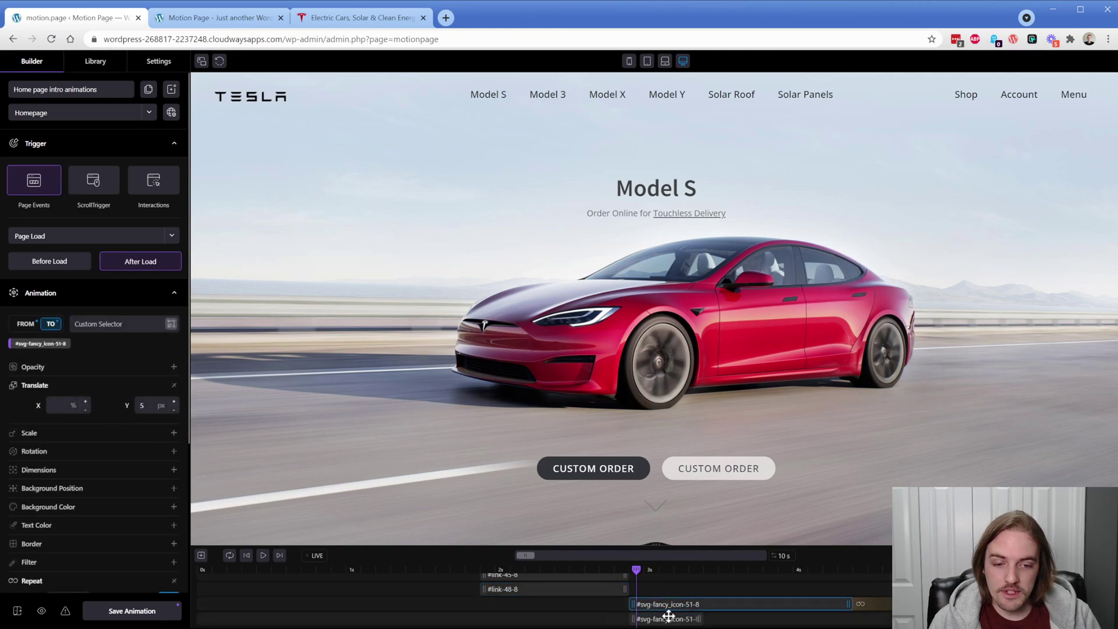
left_click(669, 619)
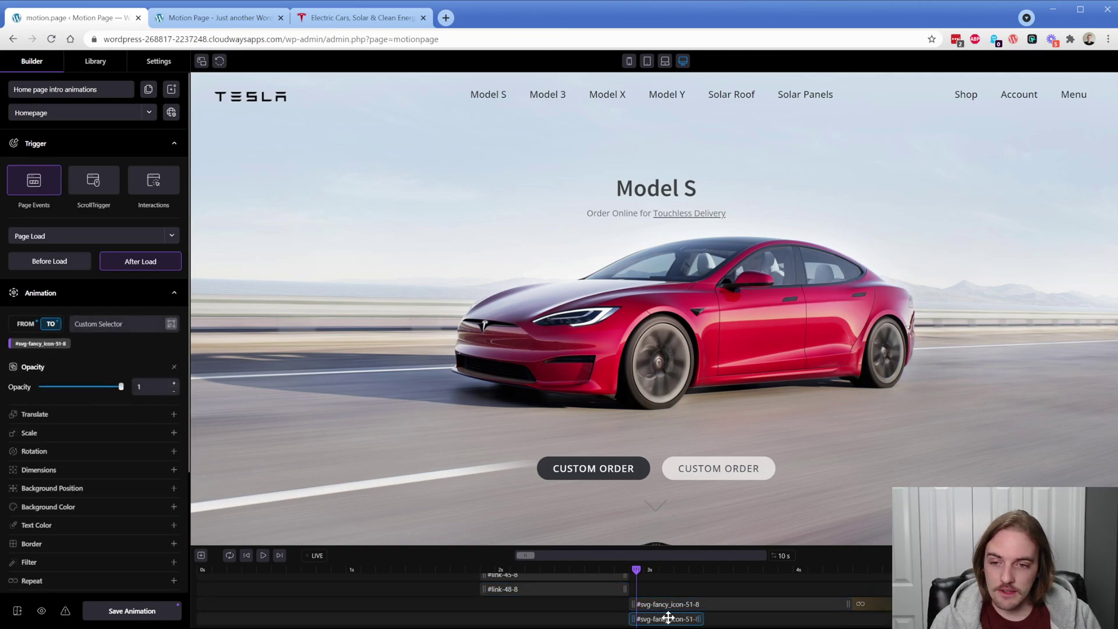
left_click(23, 325)
left_click(51, 325)
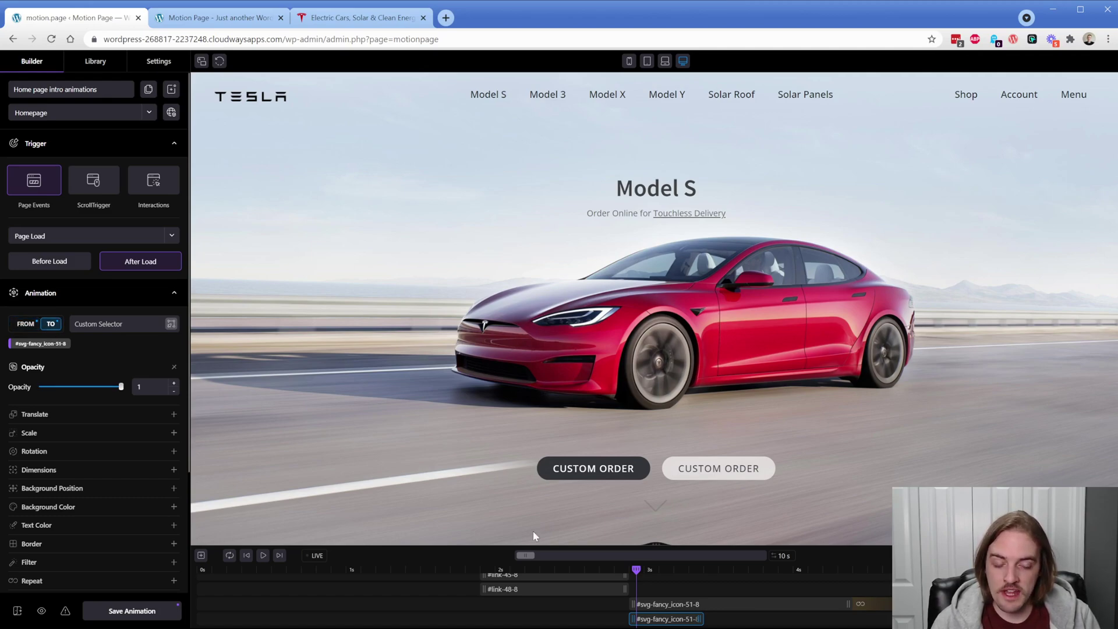
left_click(686, 604)
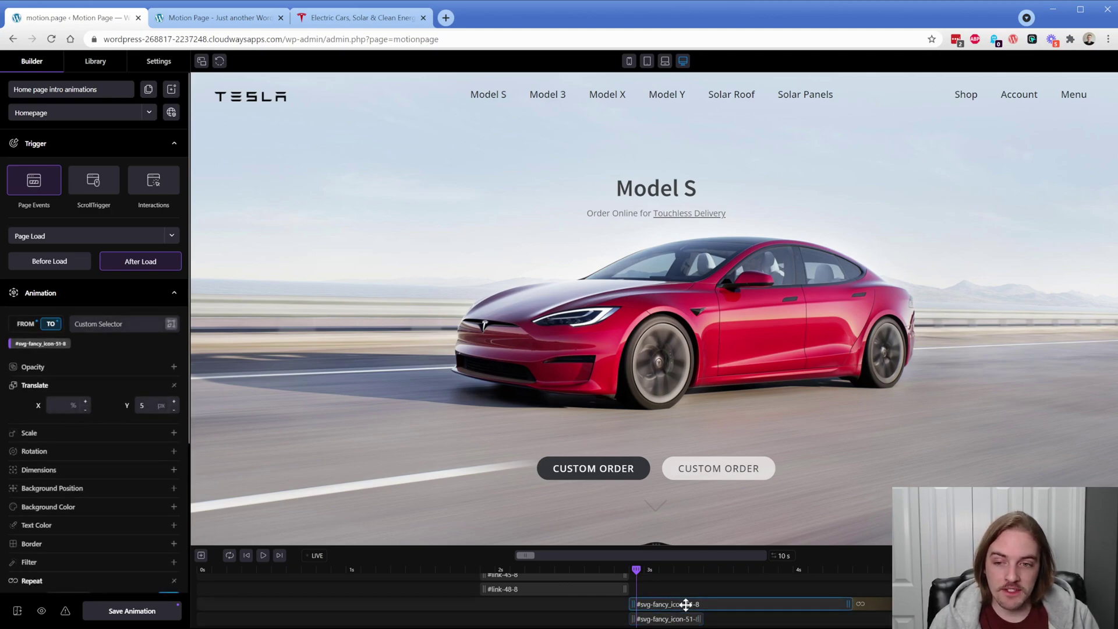
Compare the arrow icon's From and To vertical translate values and review its repeat, yoyo and ease settings.
left_click(26, 323)
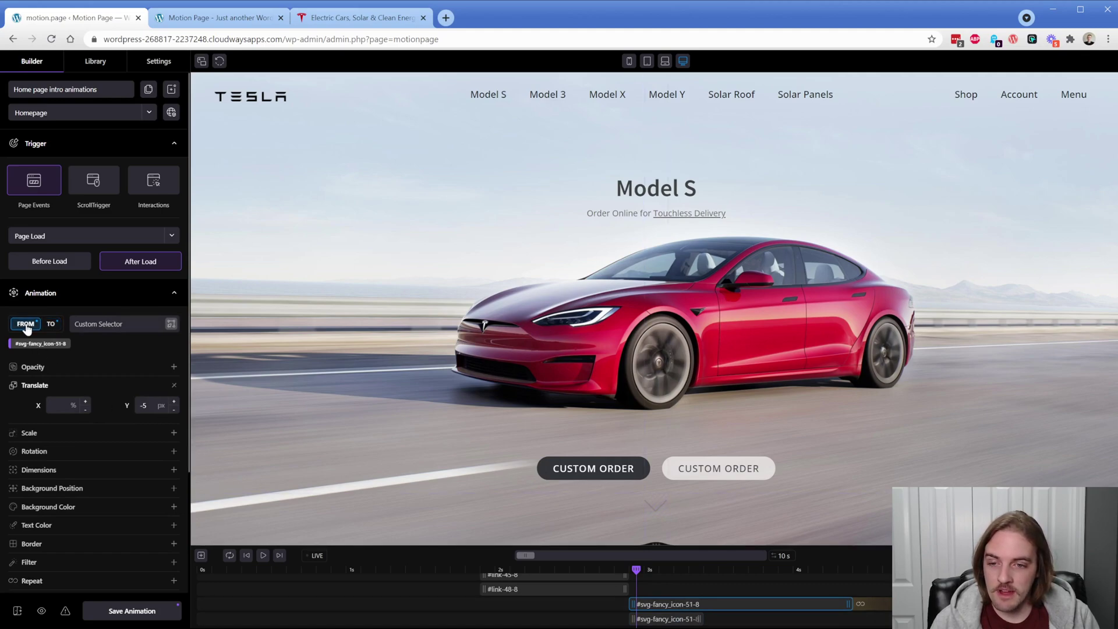
left_click(51, 324)
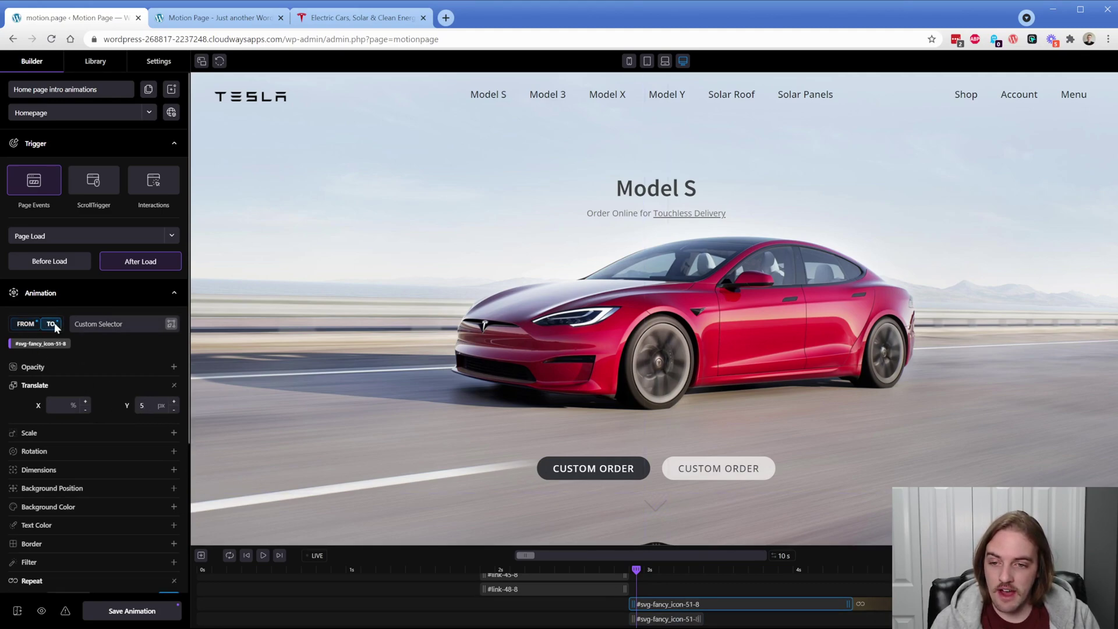
scroll(132, 457, "down", 3)
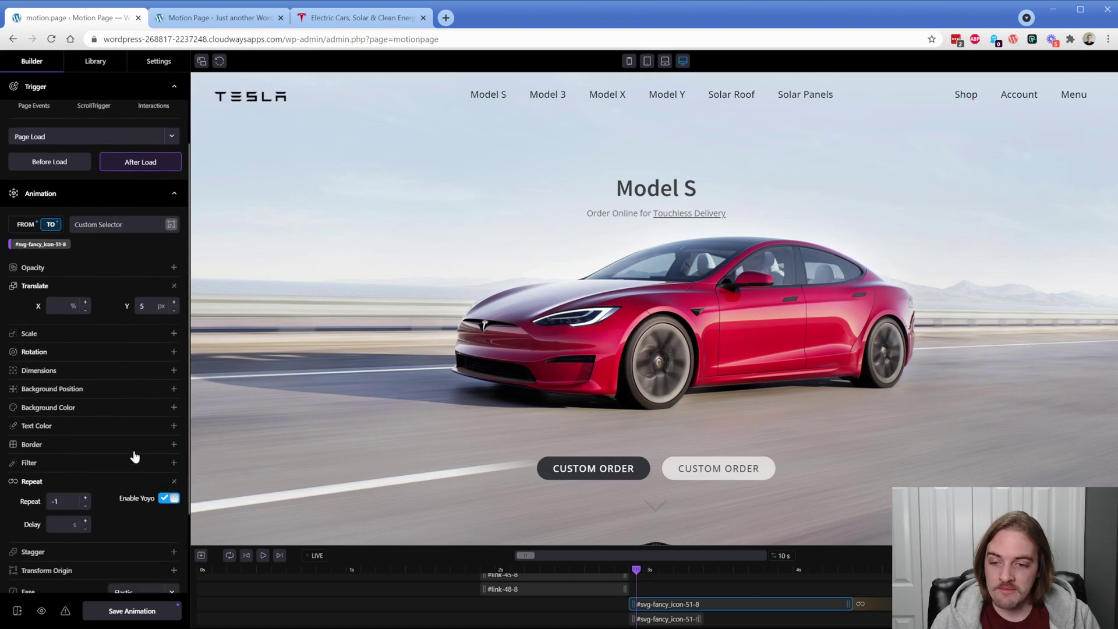
scroll(57, 403, "down", 1)
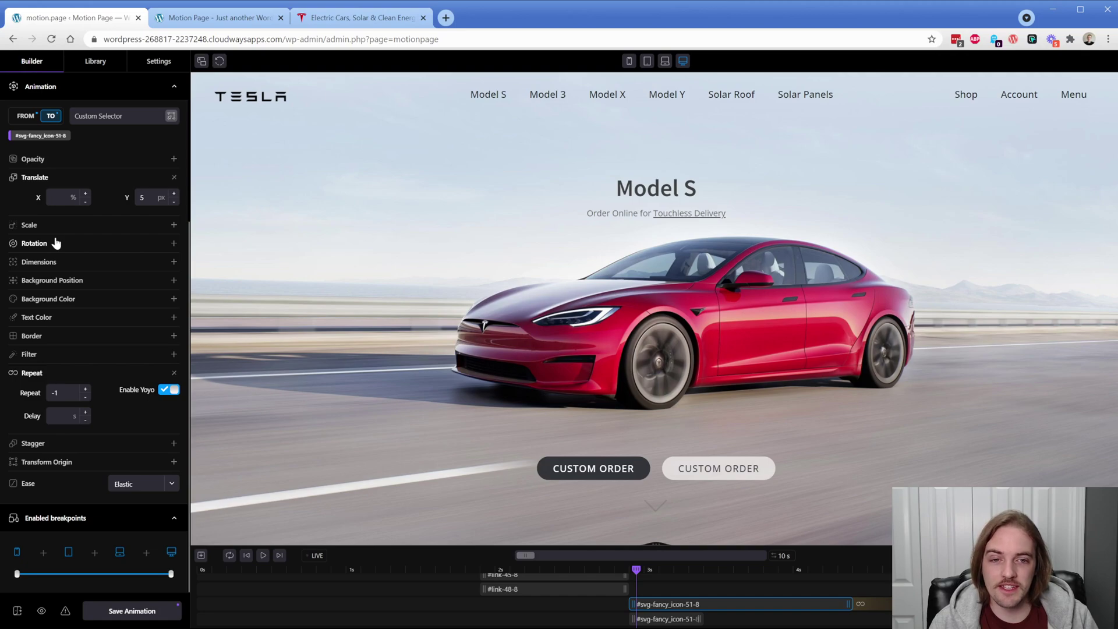
scroll(82, 295, "up", 4)
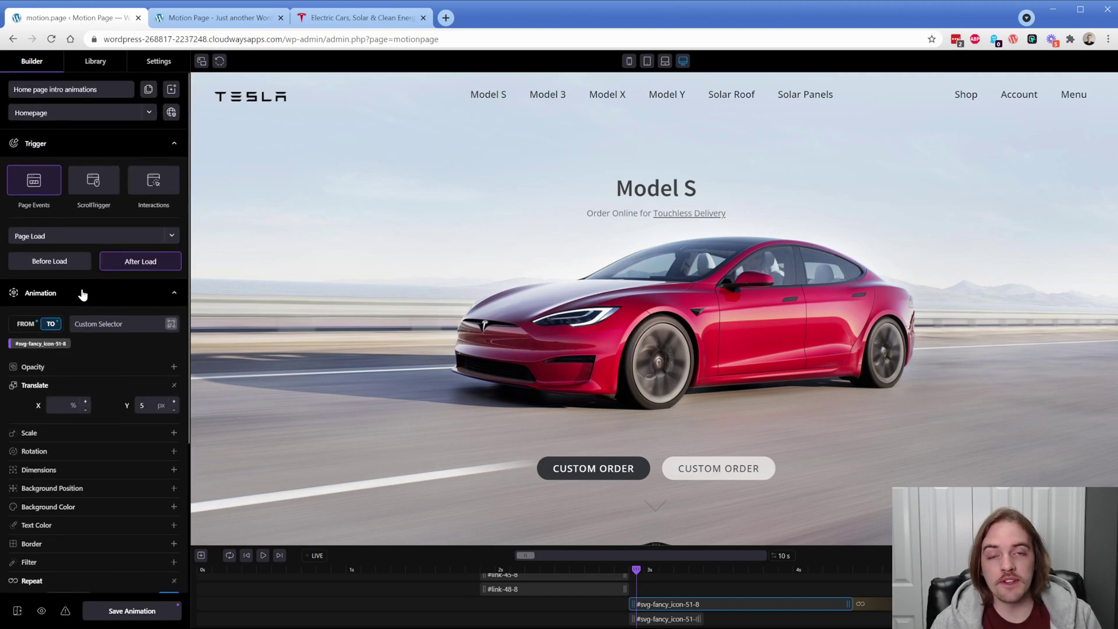
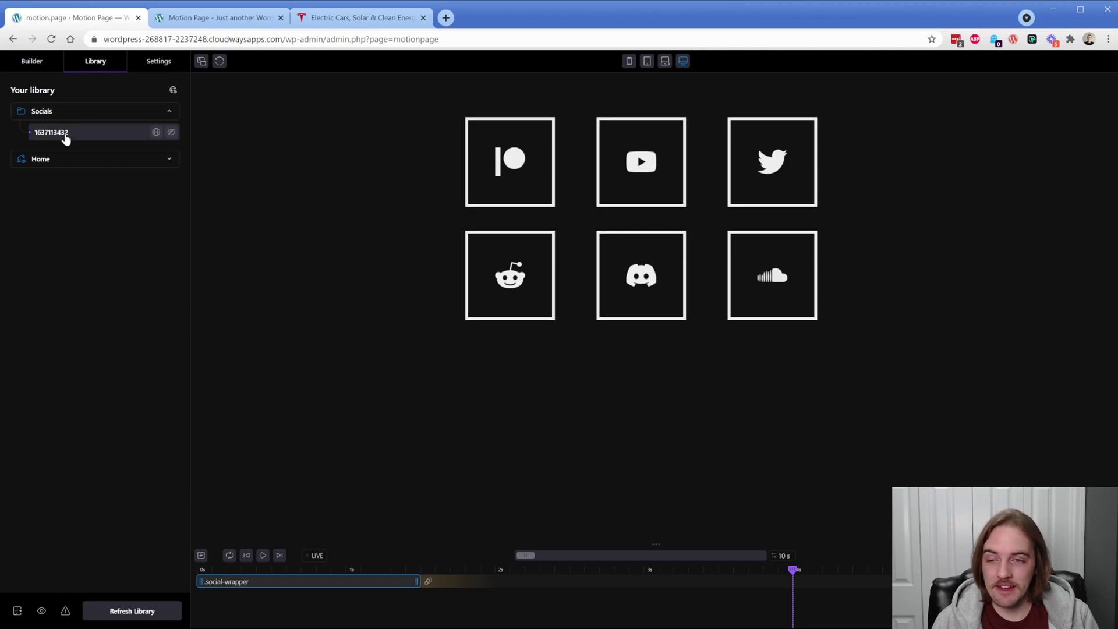
Open the Socials animation in the builder and scrub the .social-wrapper timeline to about 1.4s.
left_click(38, 63)
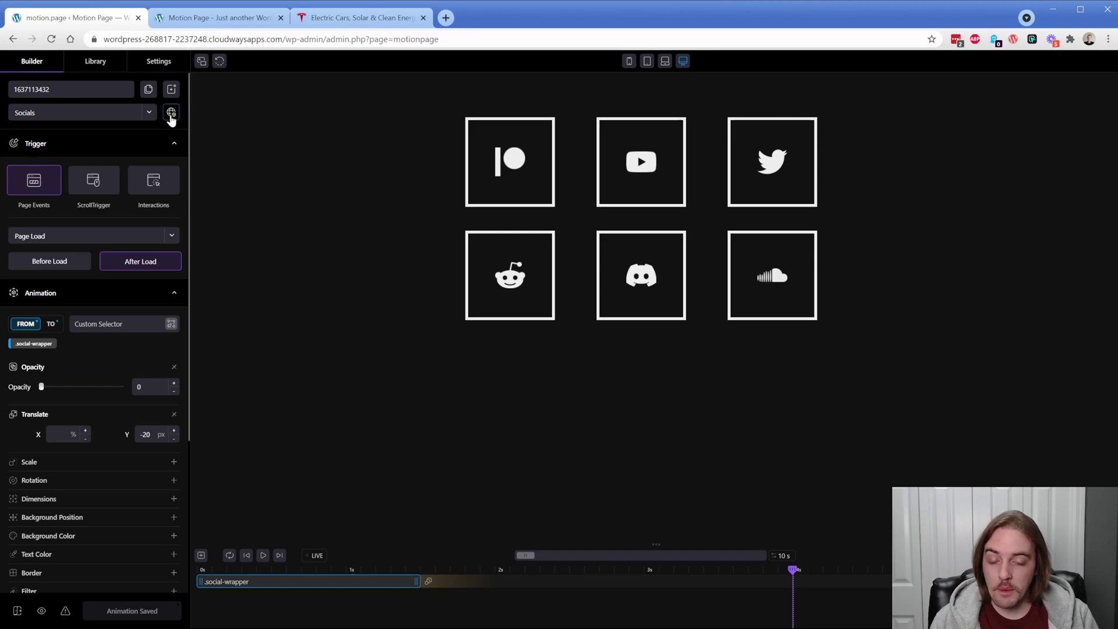
left_click(255, 580)
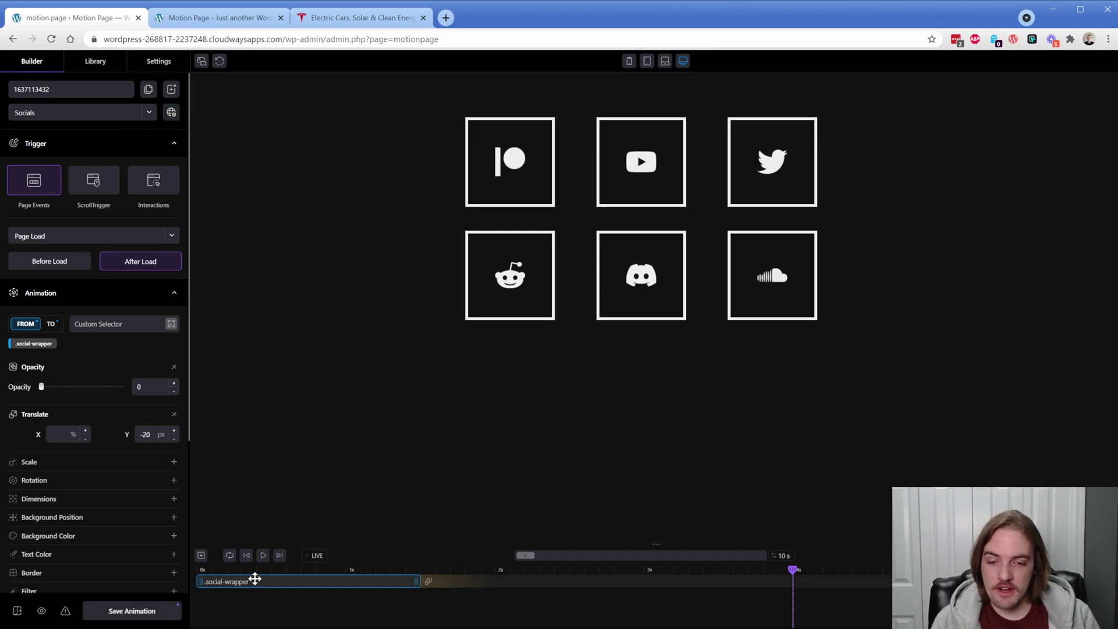
left_click_drag(270, 570, 414, 569)
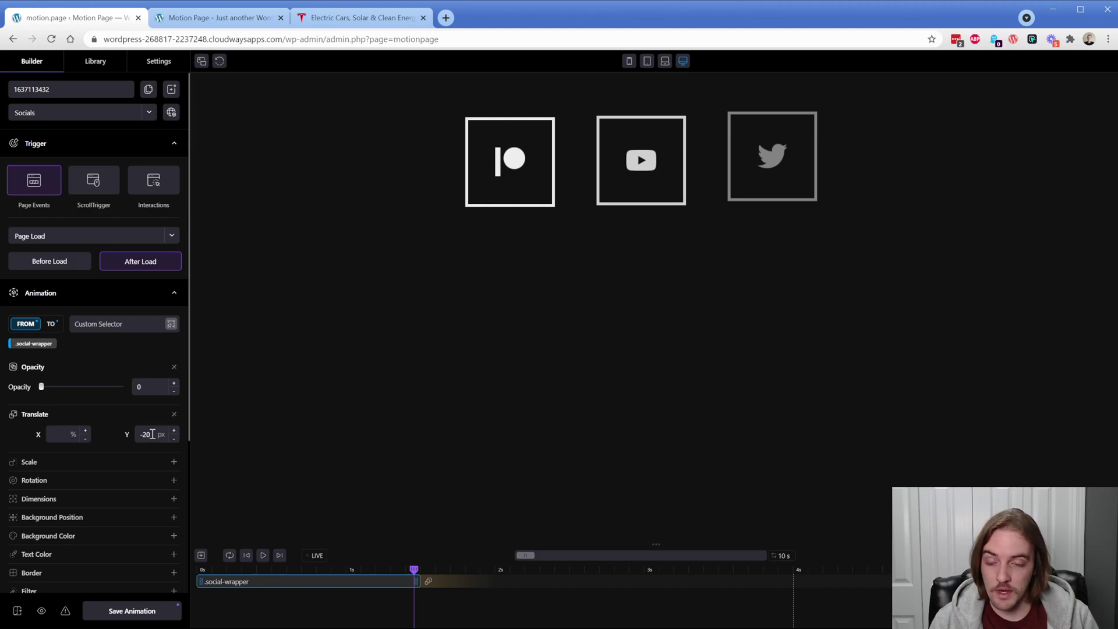
Inspect the .social-wrapper stagger settings and direction options in the From state, and review the To state.
scroll(125, 465, "down", 4)
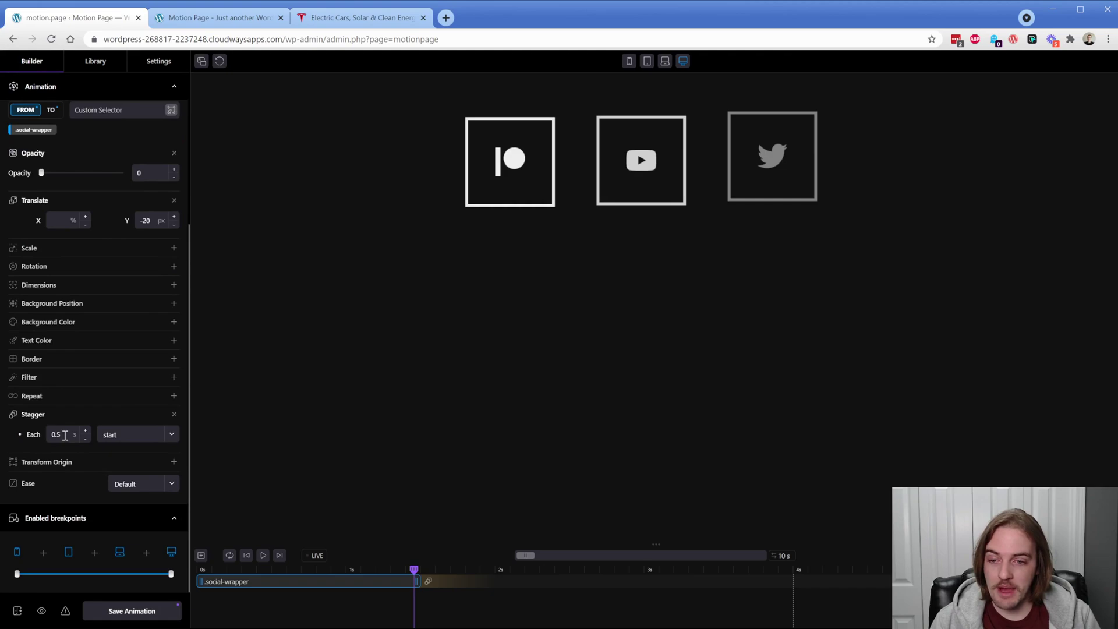
left_click(116, 439)
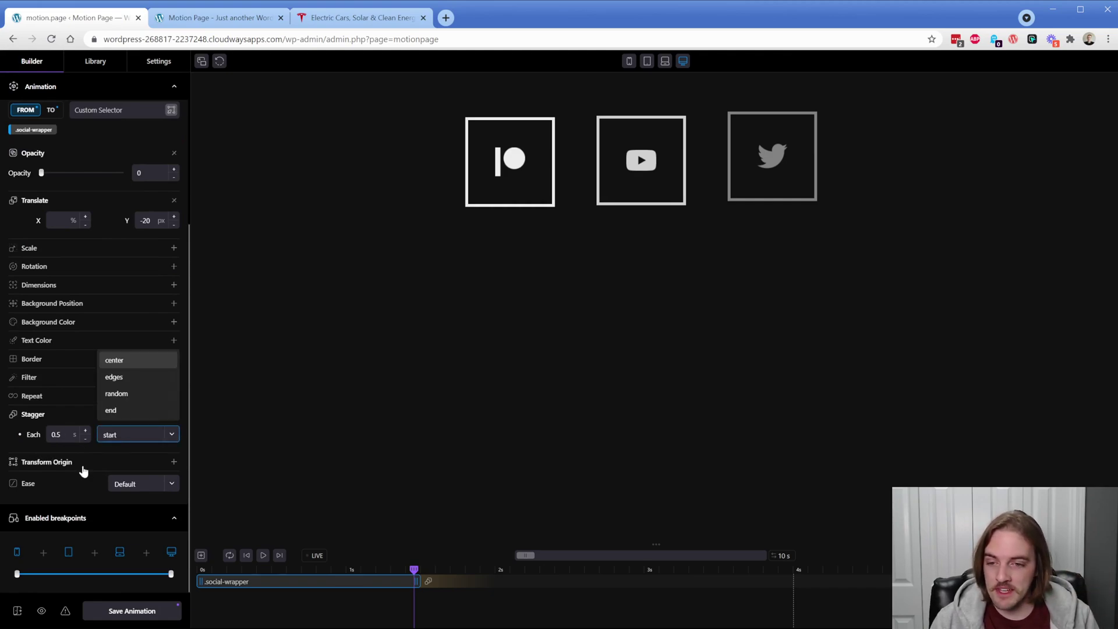
scroll(76, 469, "up", 3)
left_click(51, 291)
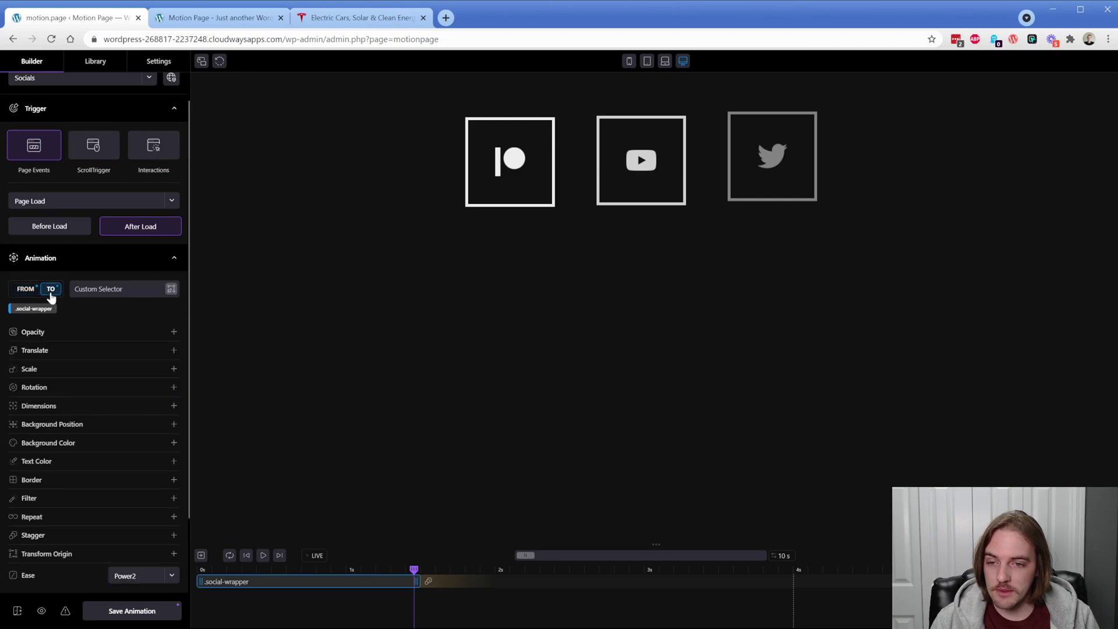
scroll(86, 379, "down", 2)
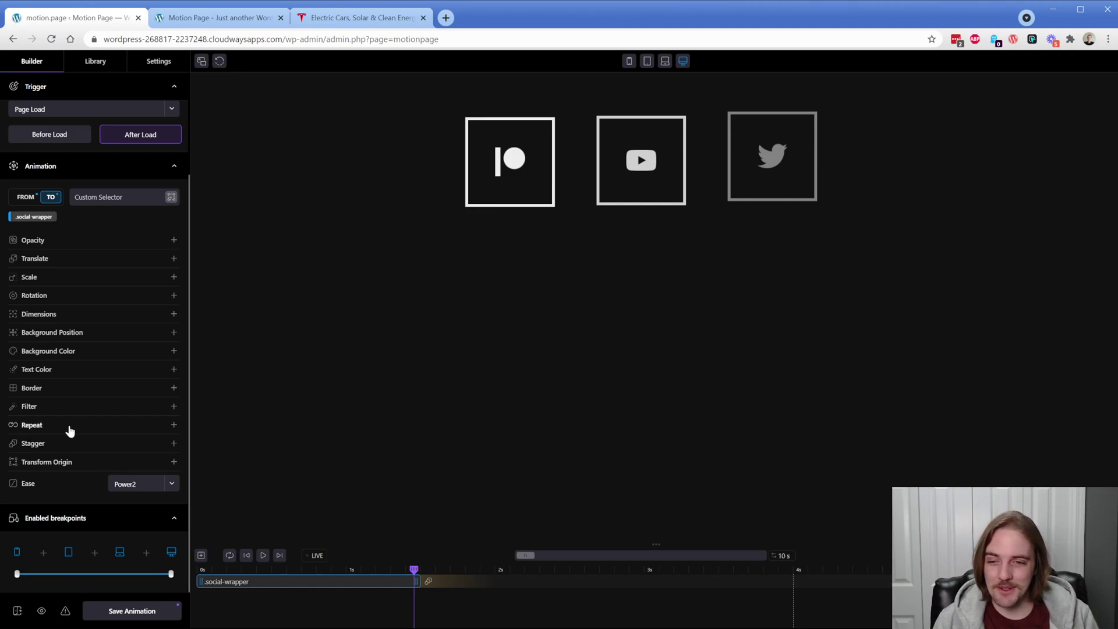
scroll(96, 435, "up", 3)
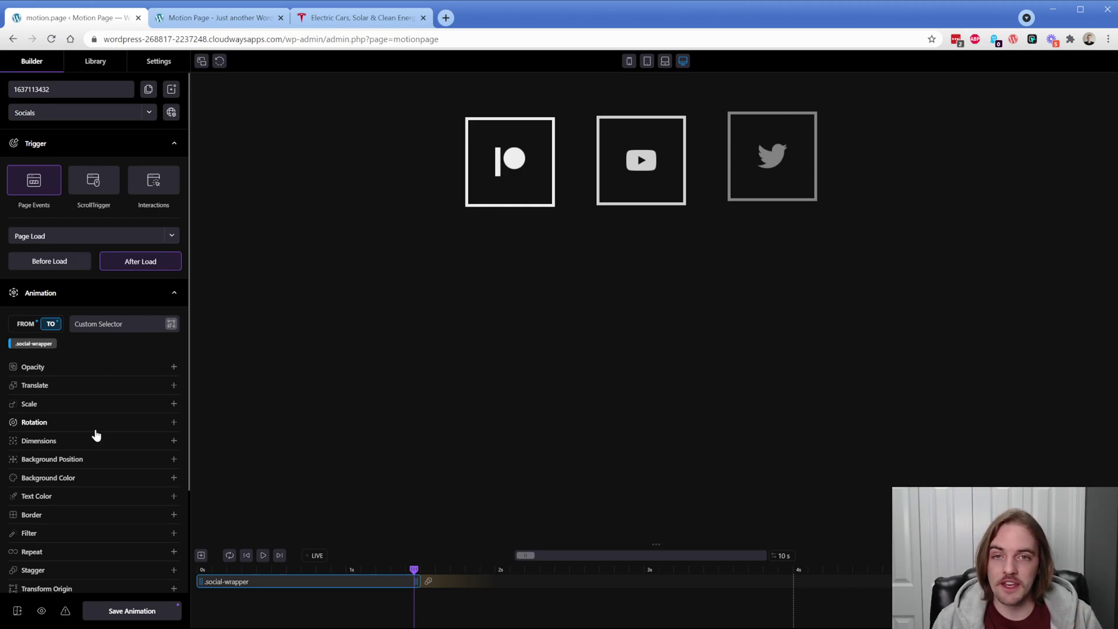
Delete the Socials animation and the Home animation from the library.
left_click(95, 60)
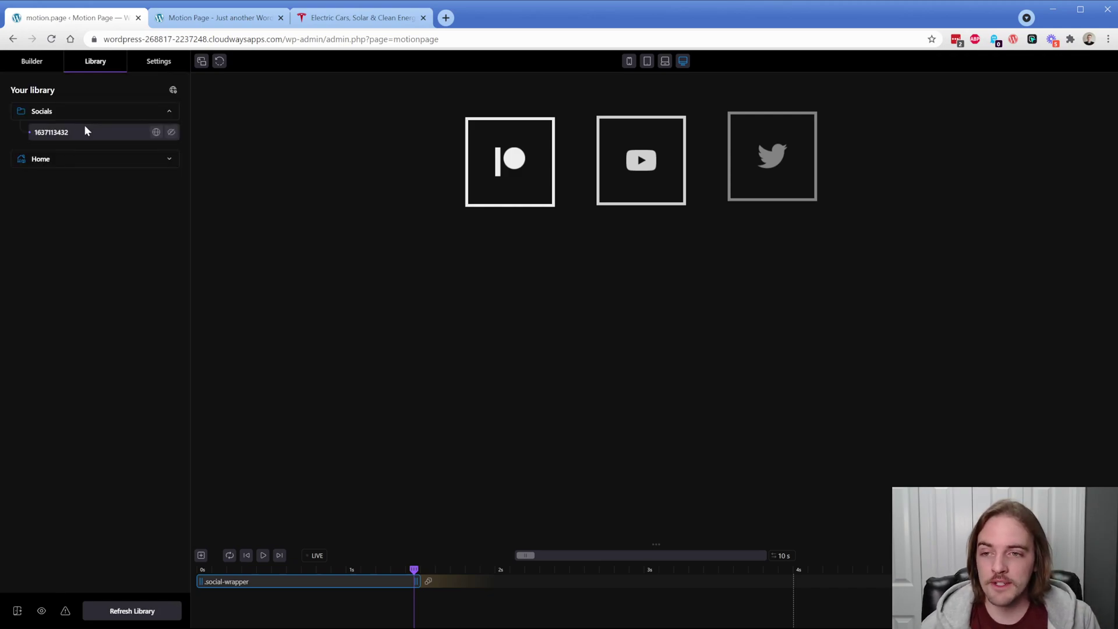
right_click(86, 129)
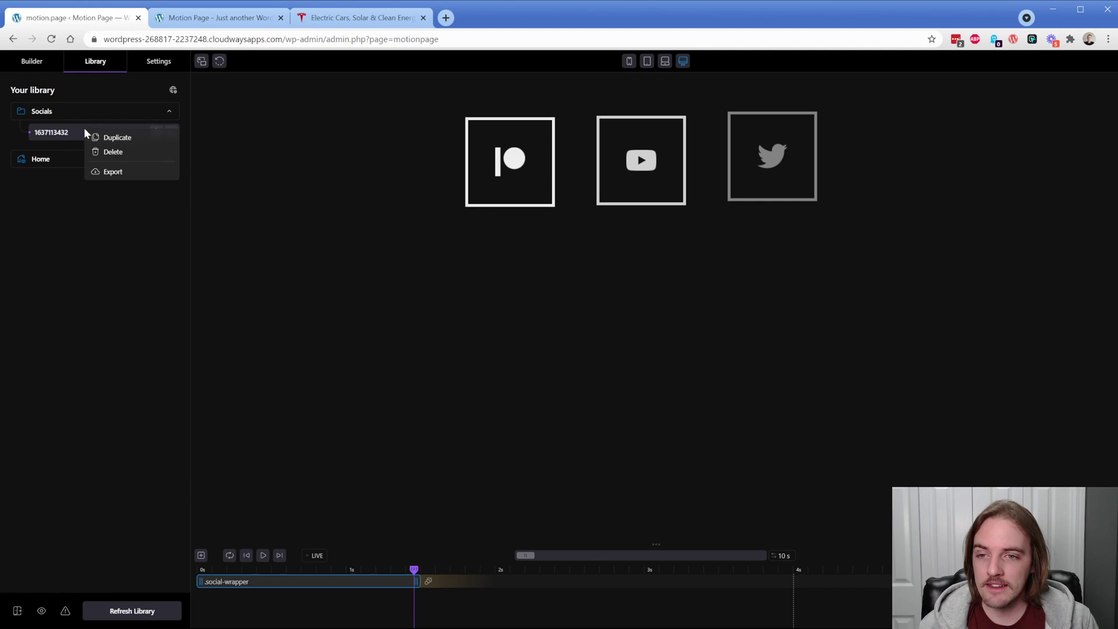
left_click(111, 152)
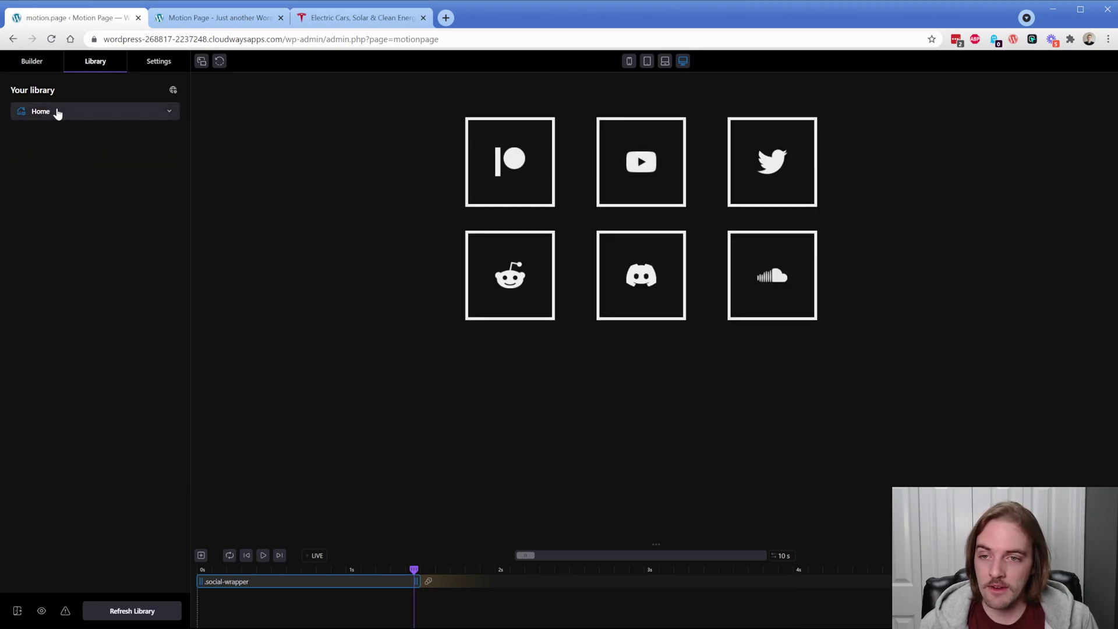
left_click(57, 113)
right_click(54, 129)
left_click(90, 155)
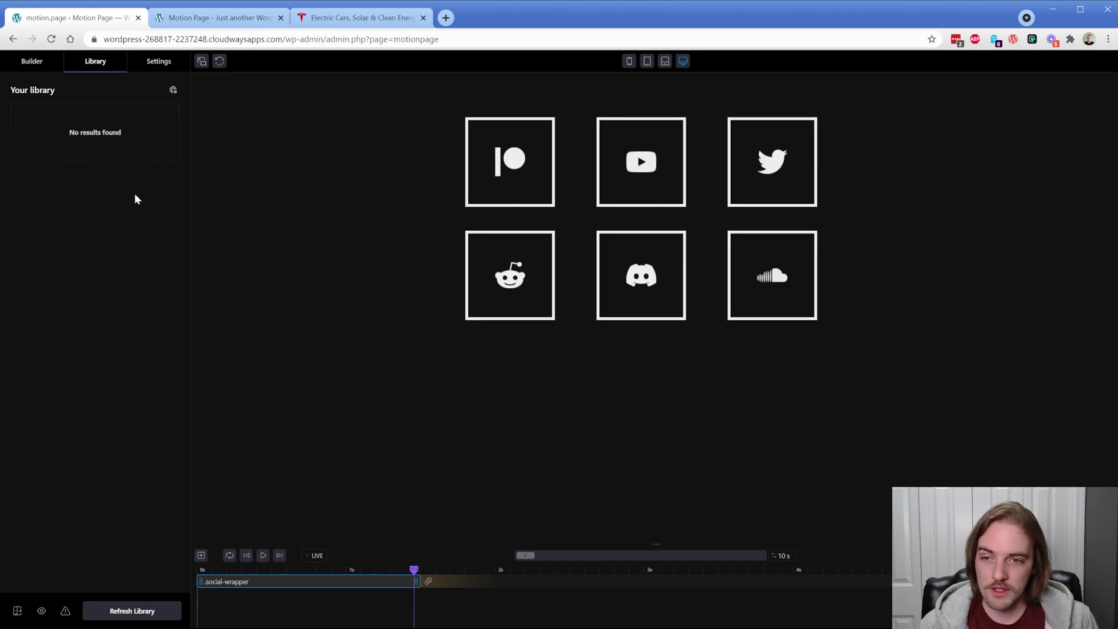
Switch the builder's target page to Home (copy) and start a new animation.
left_click(35, 63)
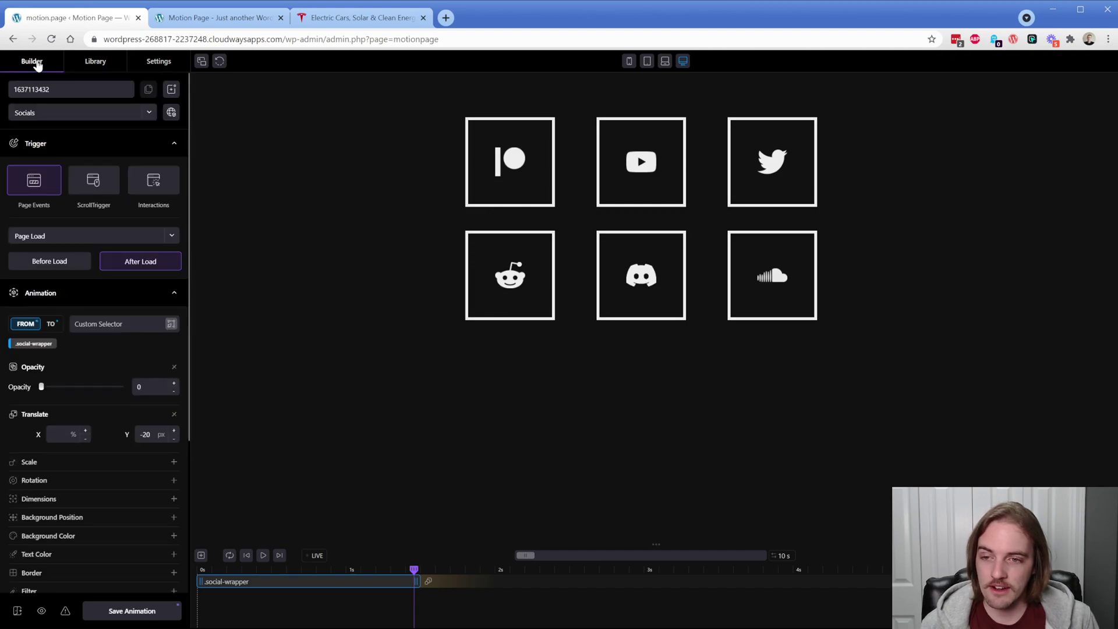
left_click(54, 111)
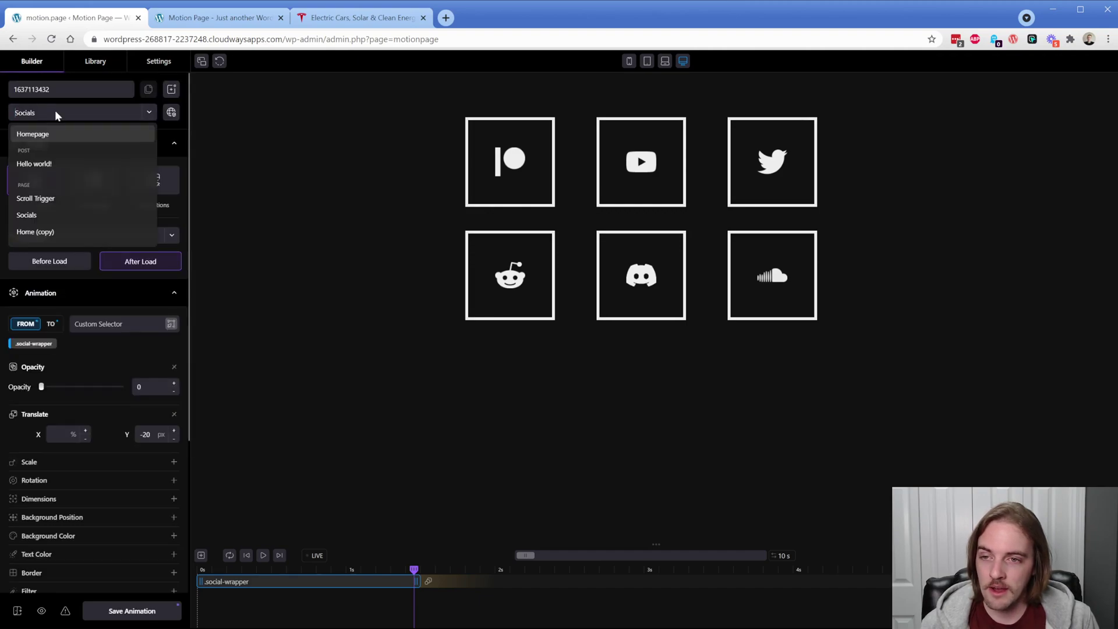
left_click(45, 232)
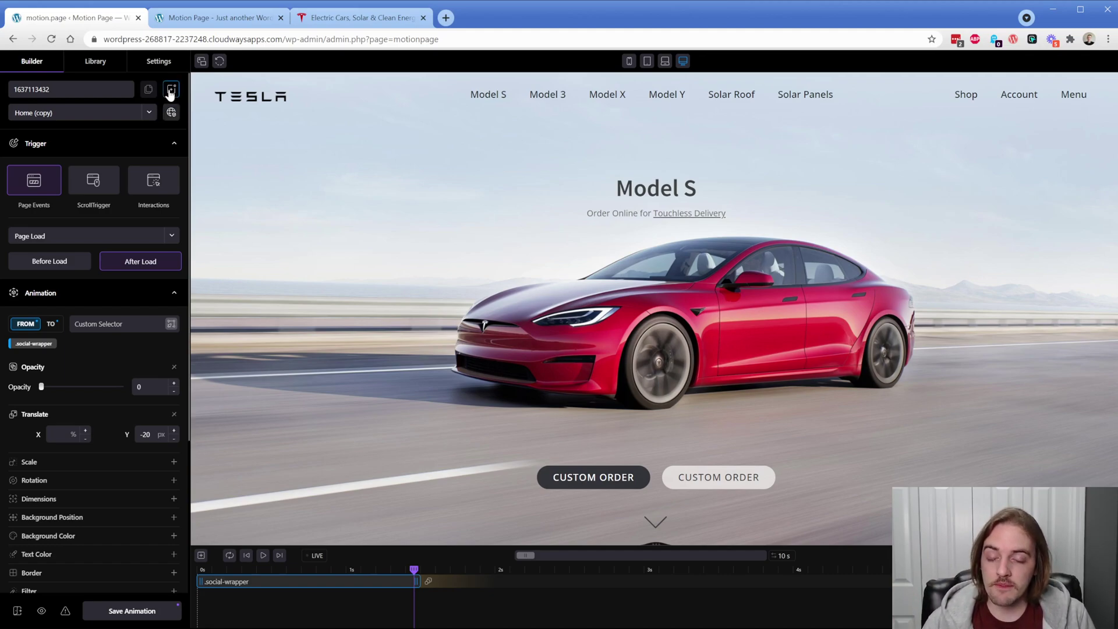
left_click(170, 90)
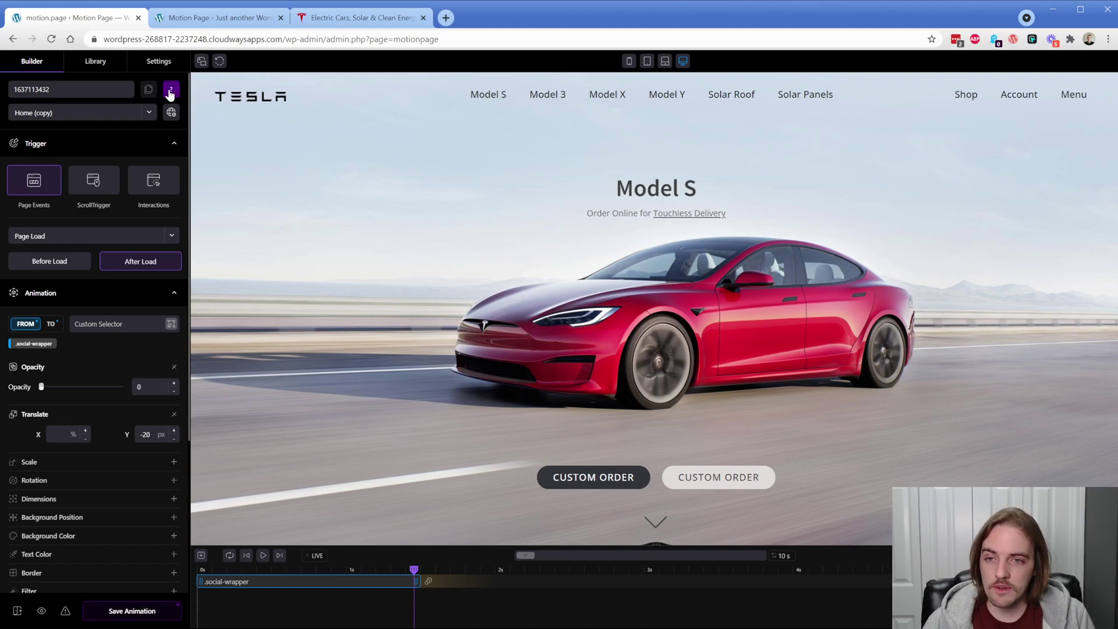
Name the animation "Home animations for video", save it, and check its entry in the library.
left_click(69, 89)
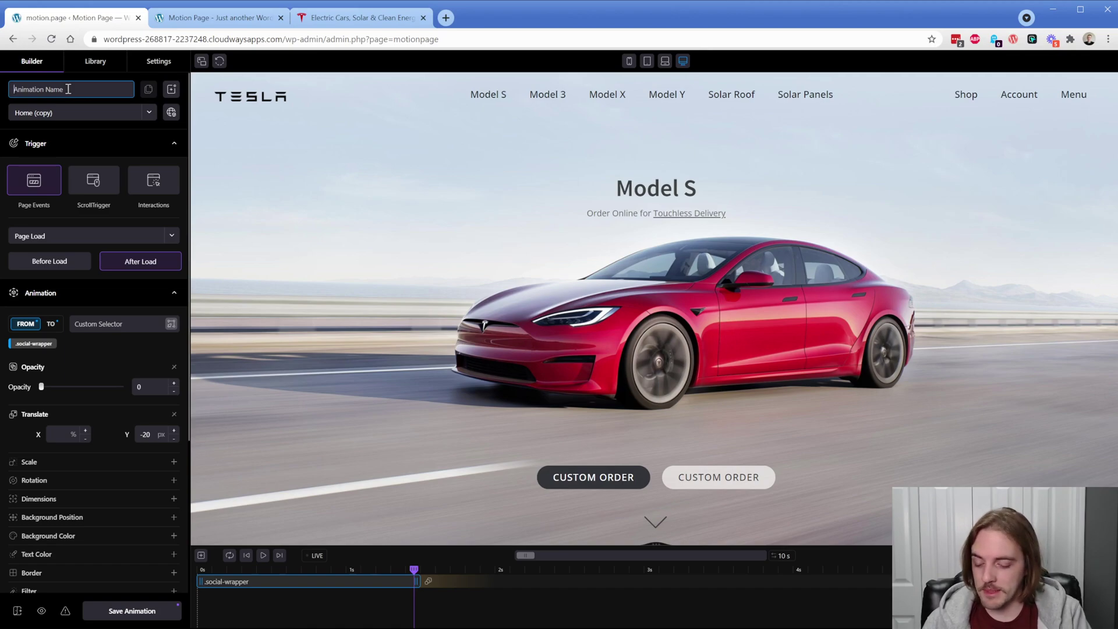
type("Home animat")
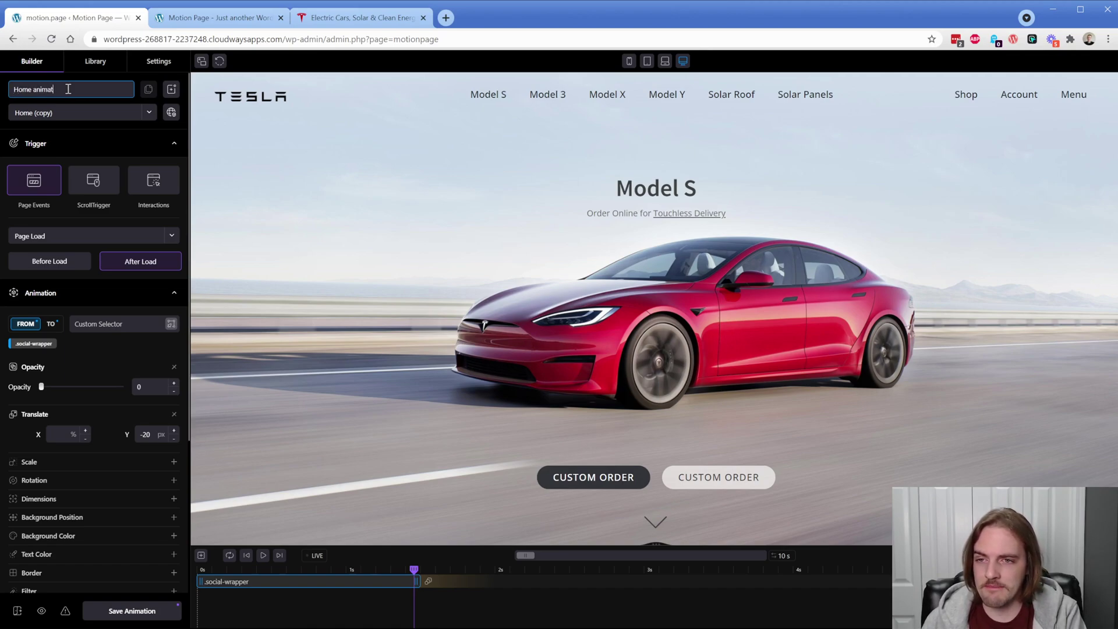
type("ions for")
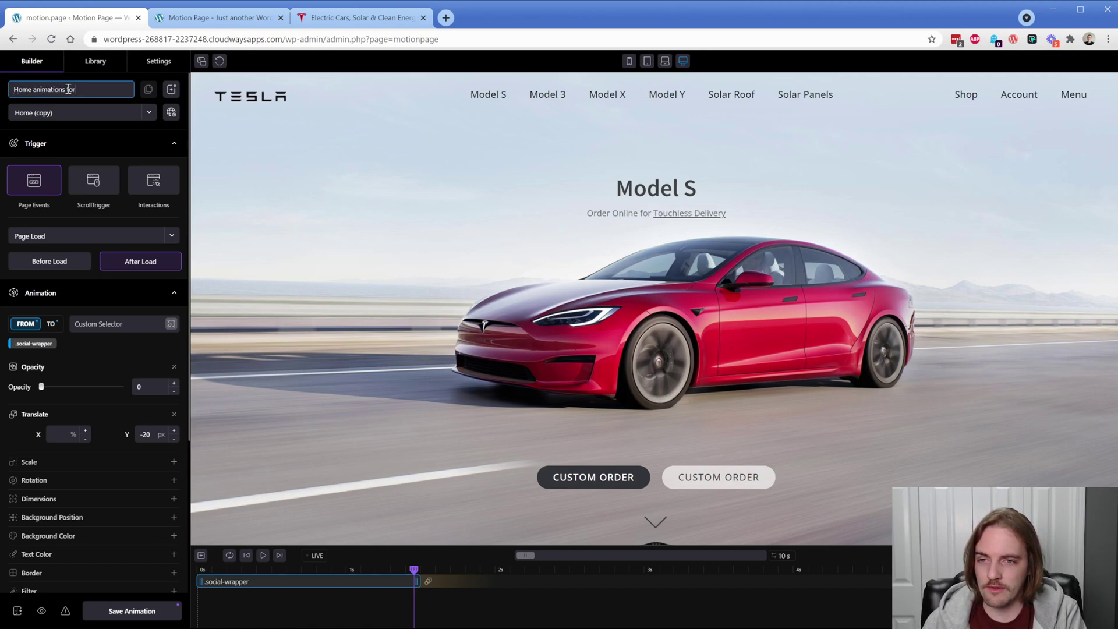
type(" video")
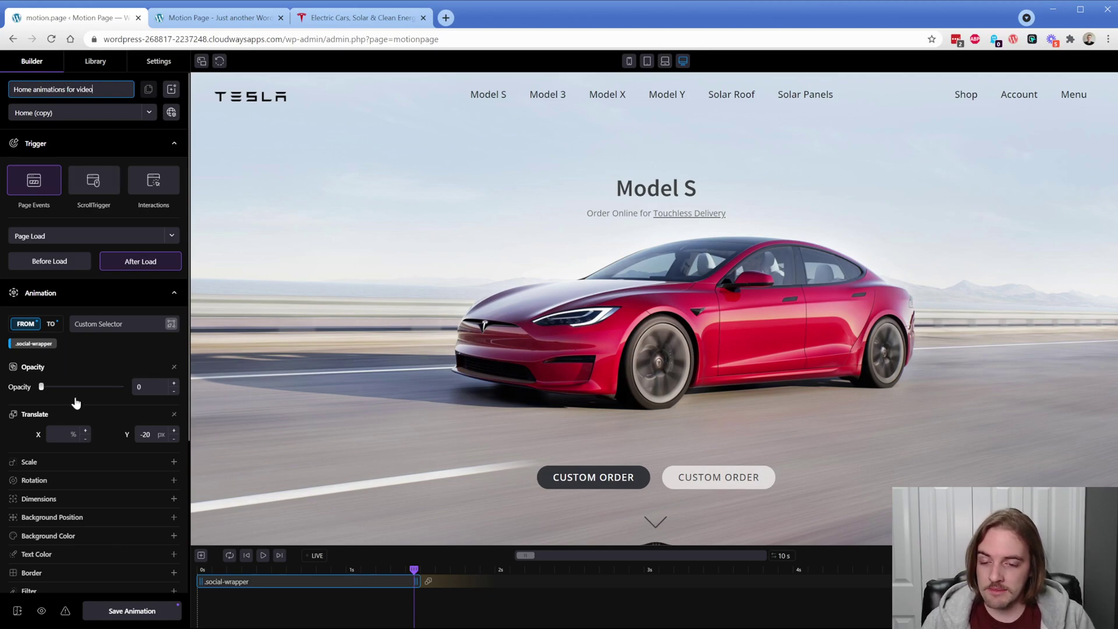
left_click(132, 609)
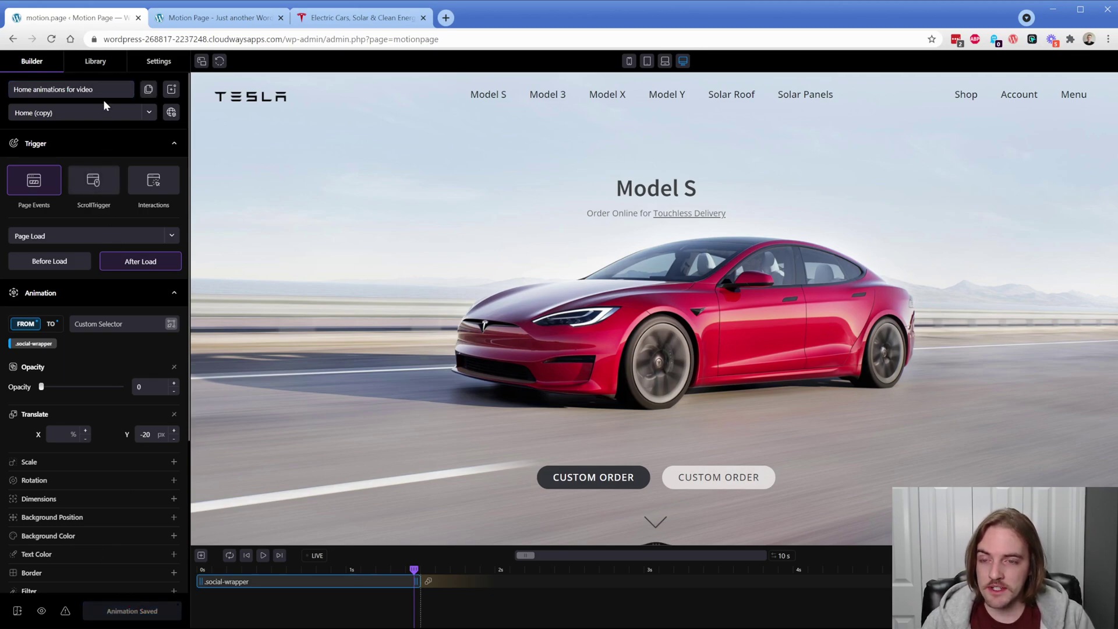
left_click(97, 63)
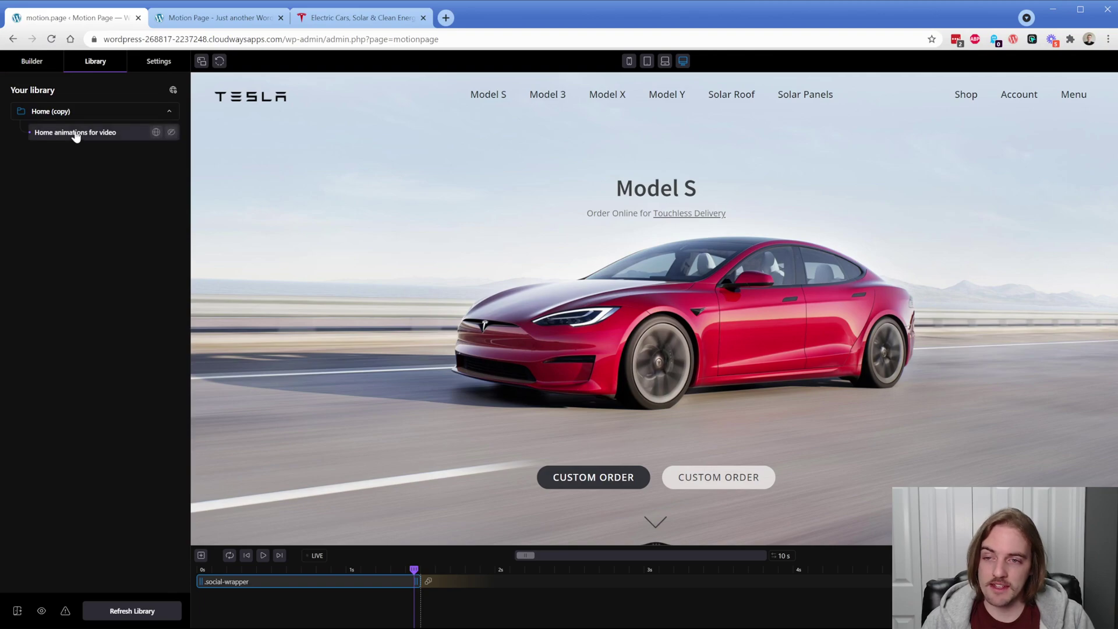
left_click(39, 64)
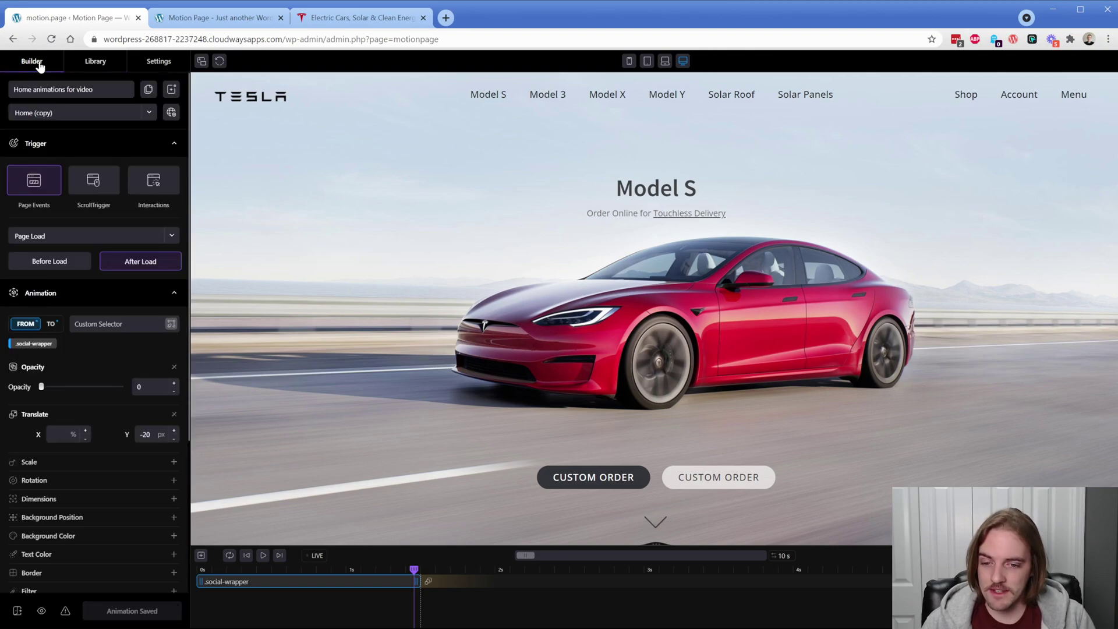
Check the context options of the .social-wrapper timeline item and move the playhead to about 0.6s.
left_click(368, 581)
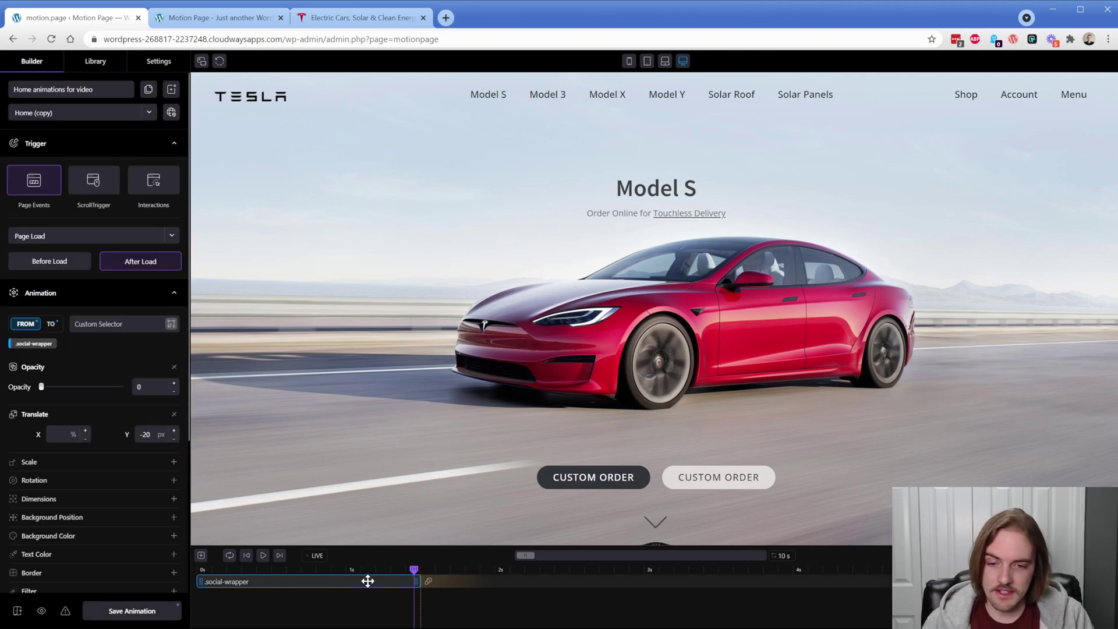
right_click(369, 581)
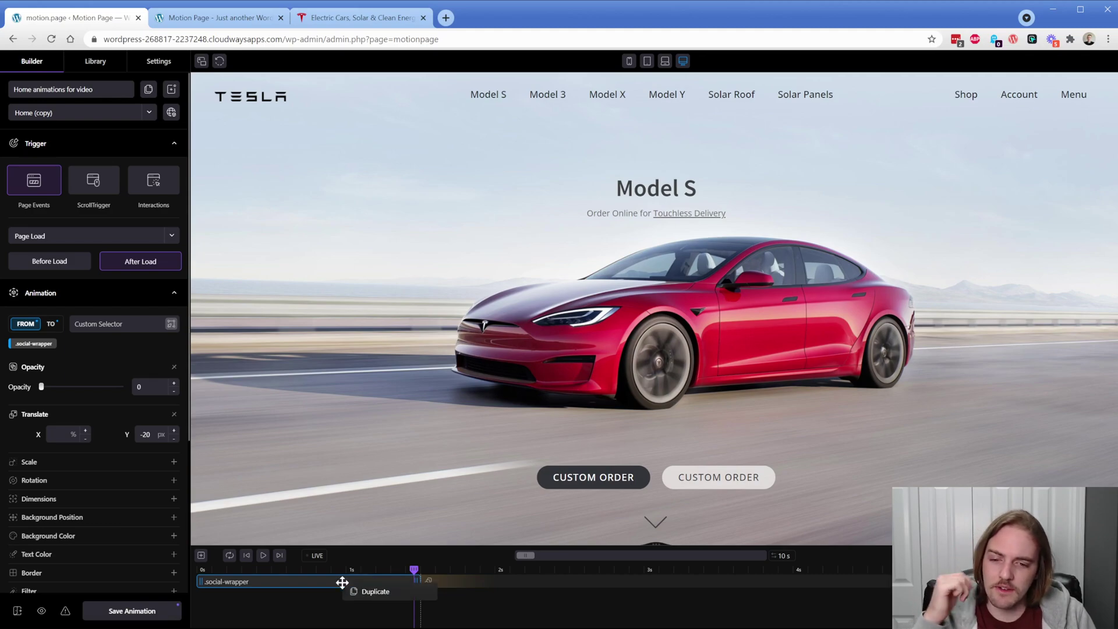
left_click(318, 594)
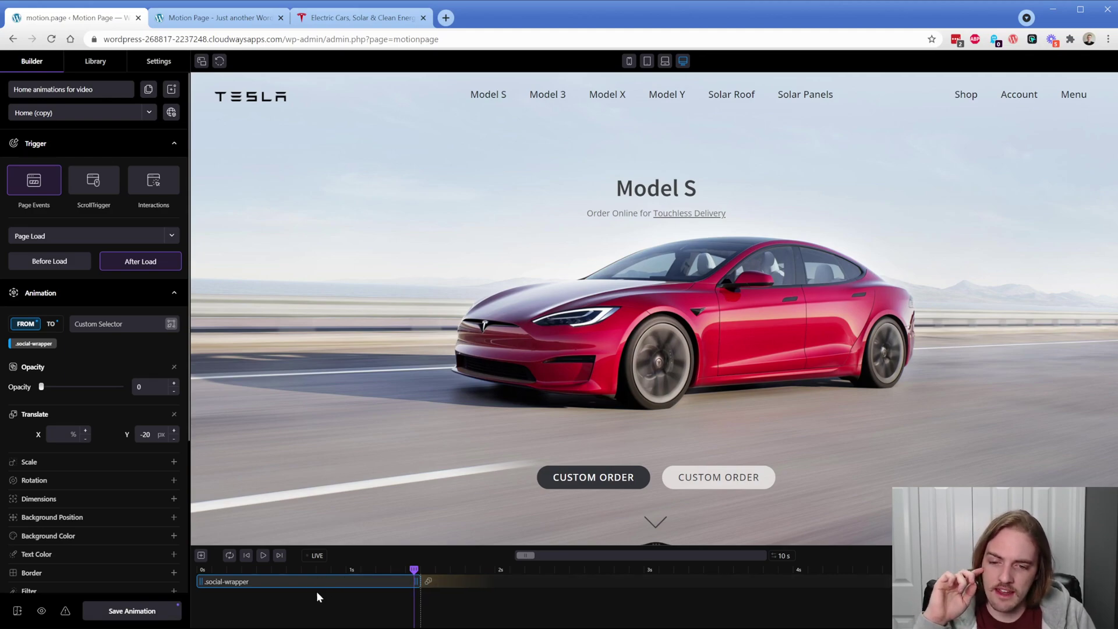
left_click(291, 570)
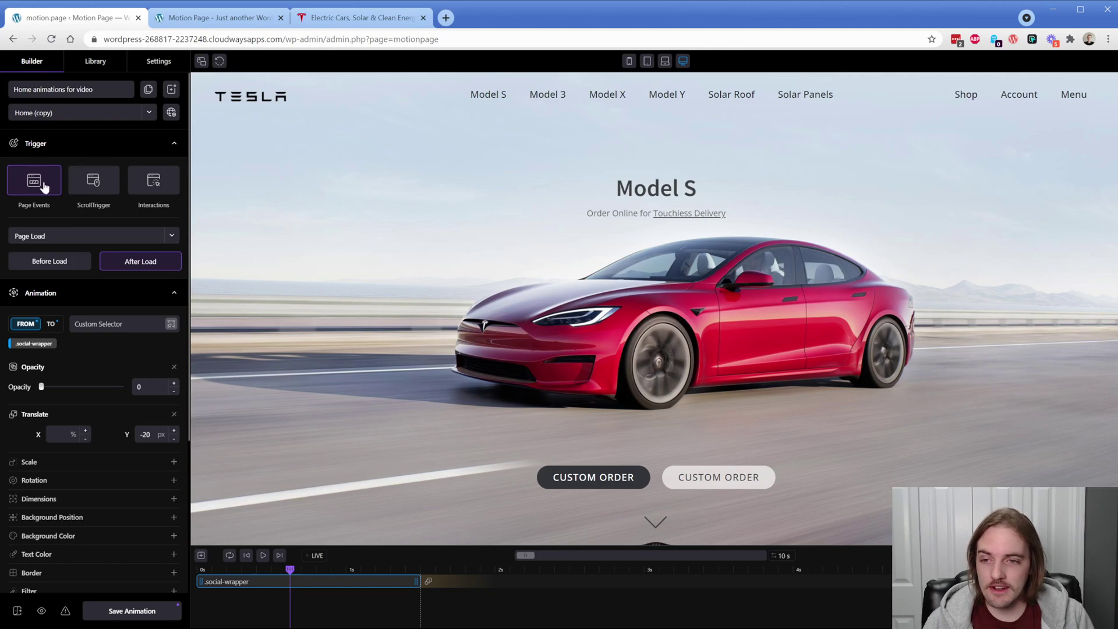
Look over the ScrollTrigger and Interactions trigger options, and return the animation's trigger to Page Events.
left_click(93, 185)
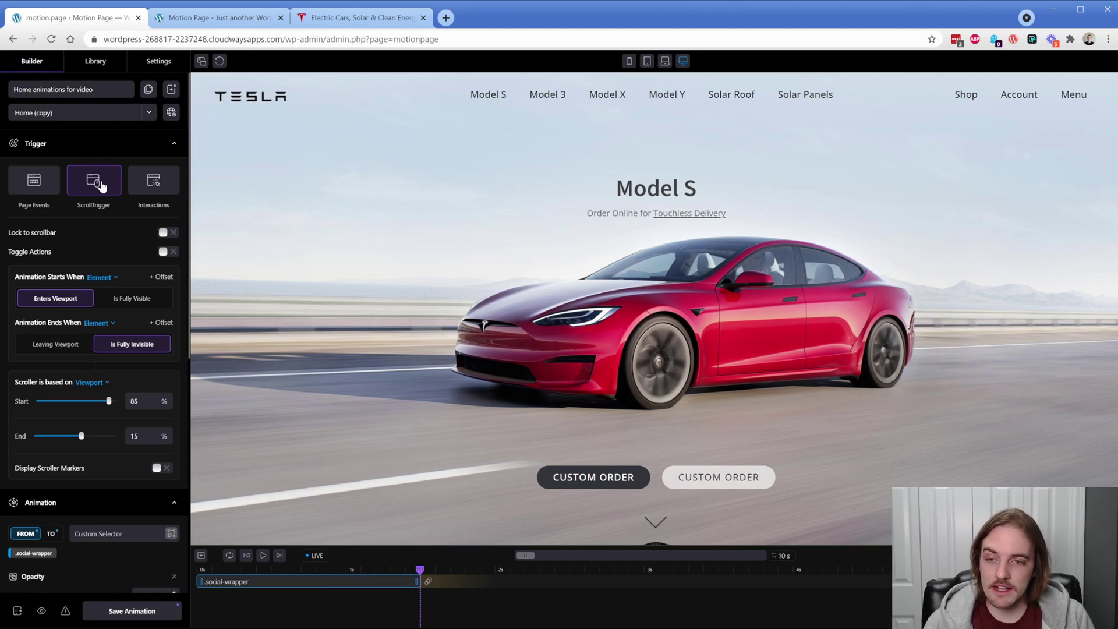
left_click(152, 181)
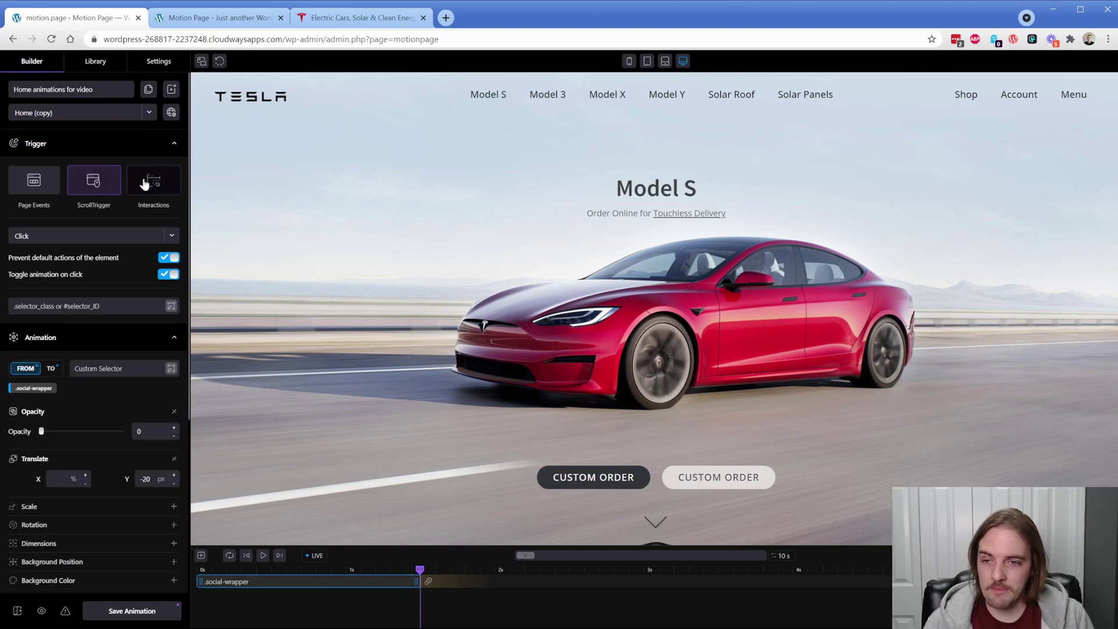
left_click(90, 235)
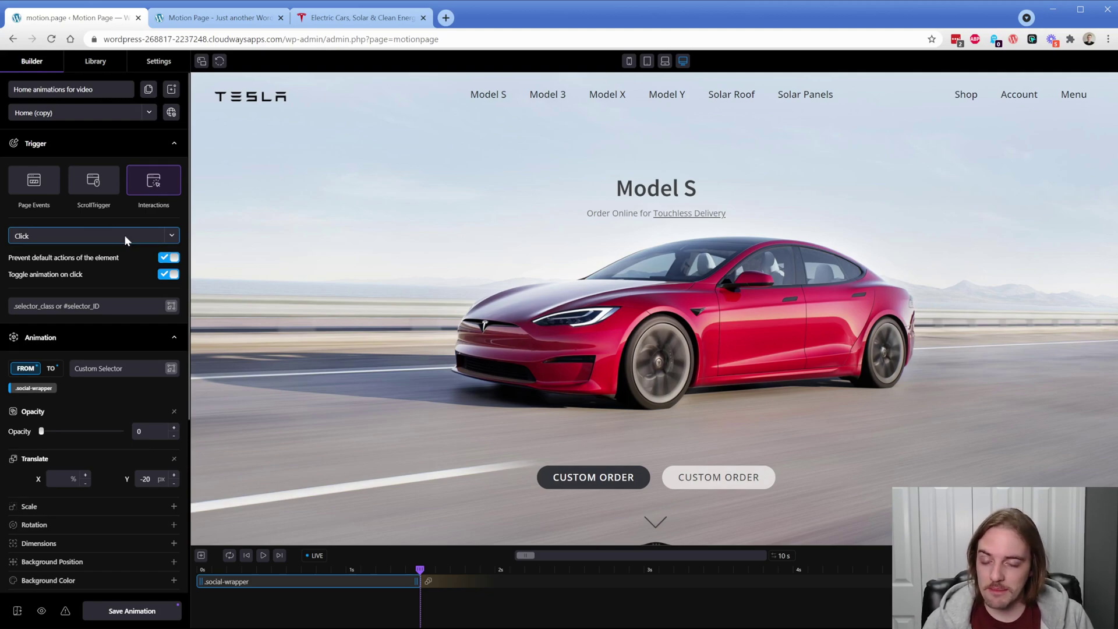
left_click(35, 181)
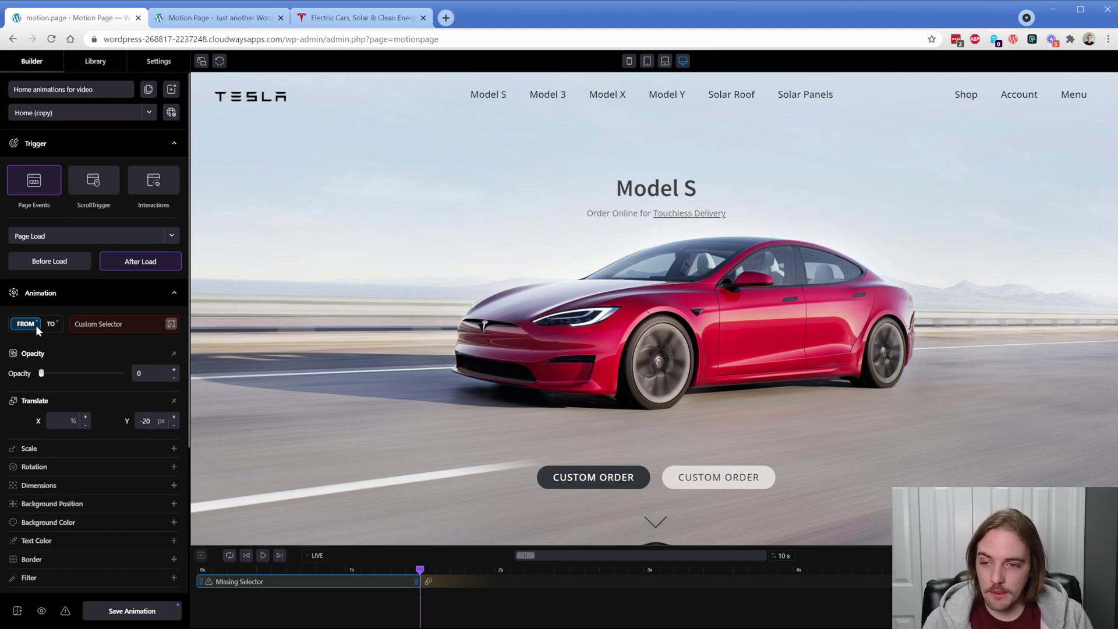
Pick the Model S heading on the page as the animation's target, using its ID selector #headline-38-8.
left_click(99, 325)
left_click(171, 325)
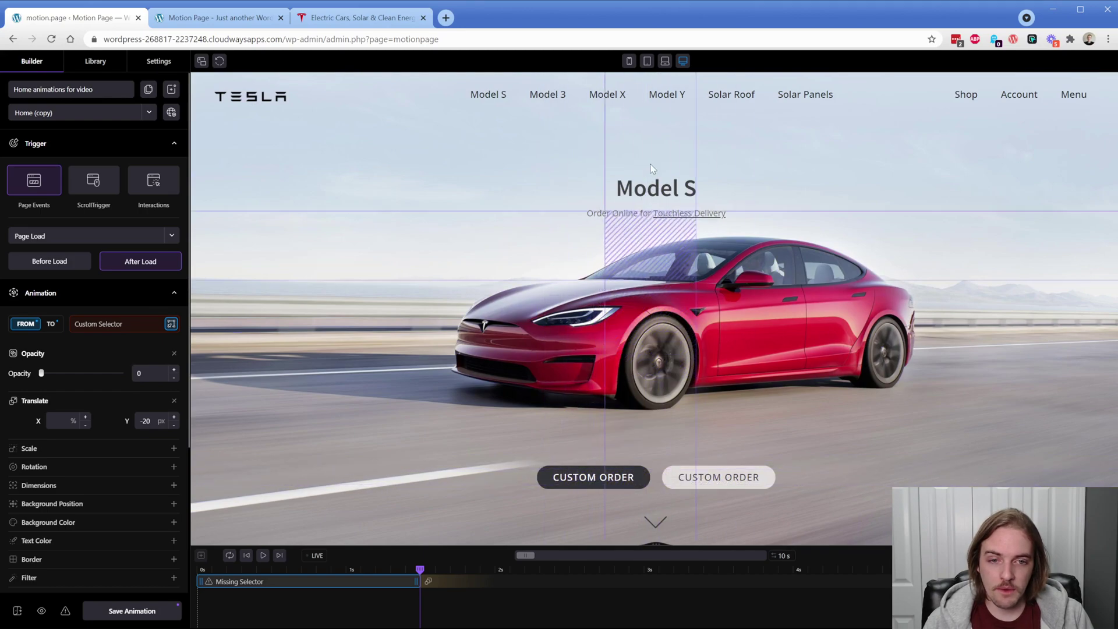
left_click(644, 186)
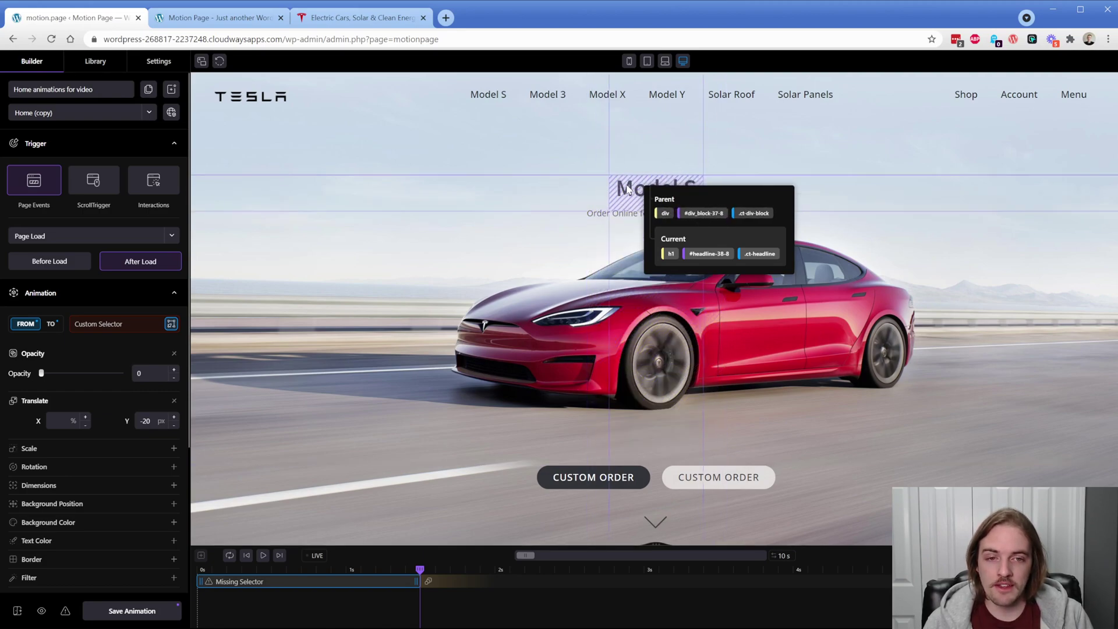
left_click(705, 255)
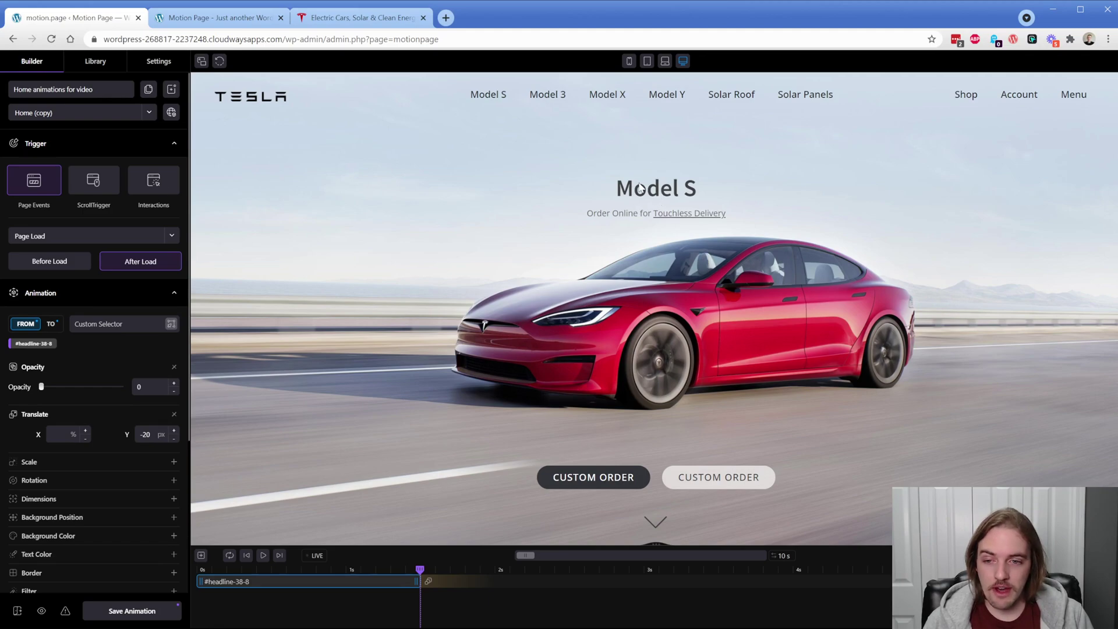
Remove the Opacity, Translate and Stagger properties from the #headline-38-8 item.
left_click(173, 367)
left_click(173, 385)
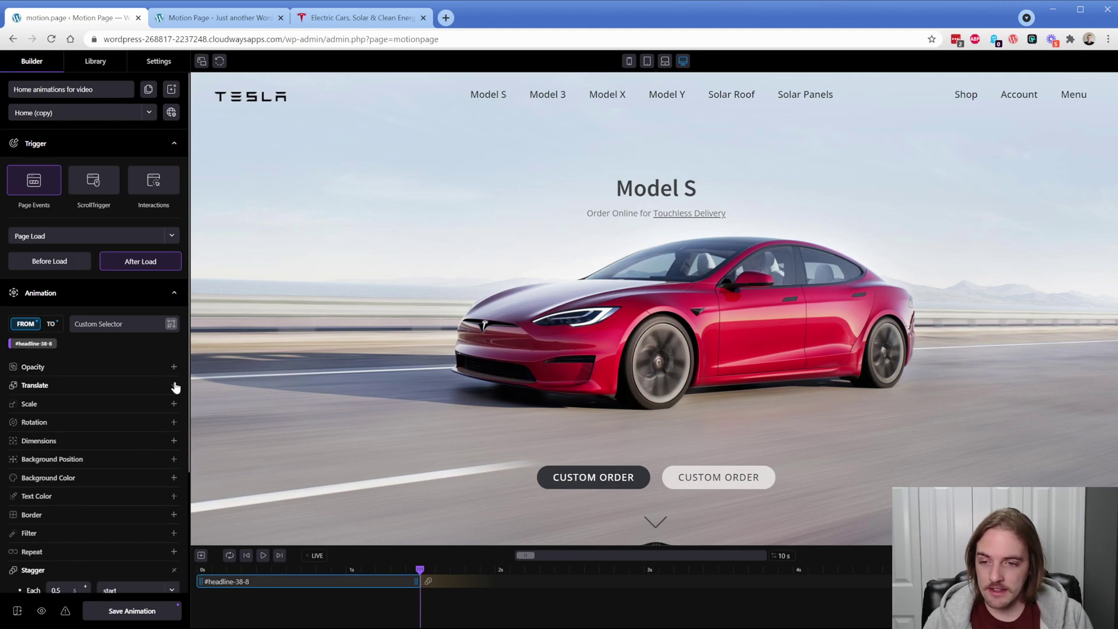
scroll(175, 388, "down", 3)
left_click(174, 414)
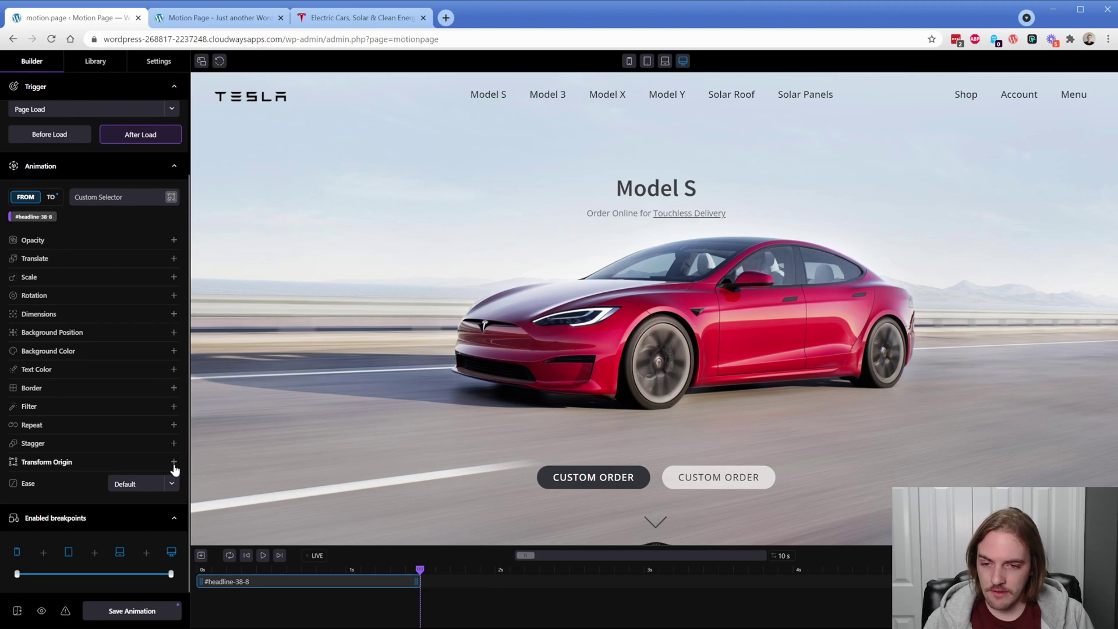
scroll(124, 452, "up", 3)
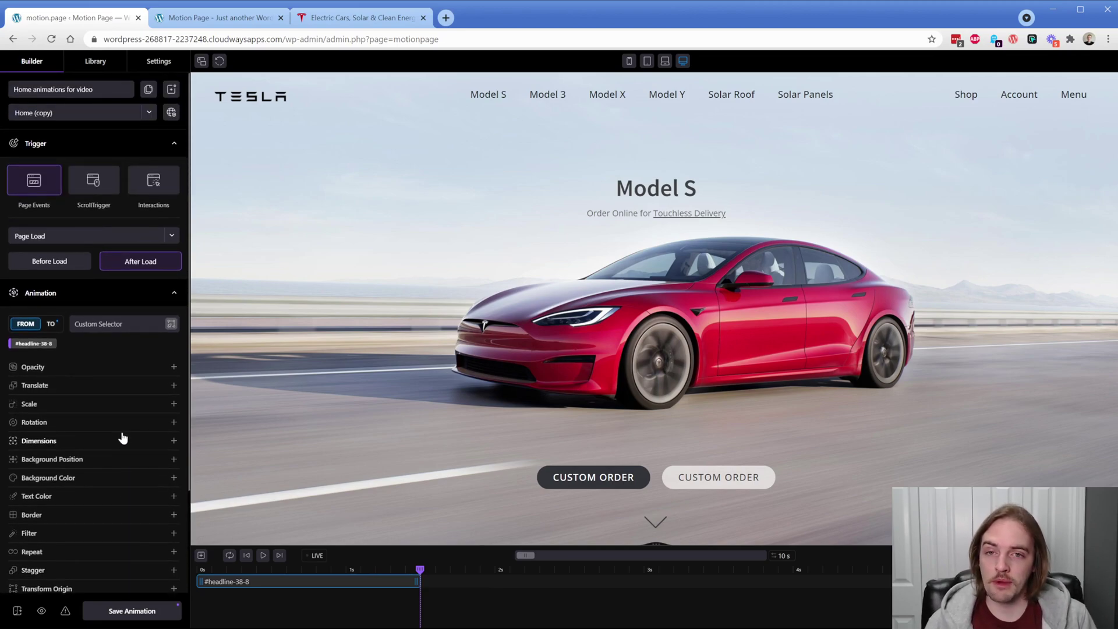
Give the Model S heading a From translate Y of 20 px and scrub the timeline to check the movement.
left_click(68, 387)
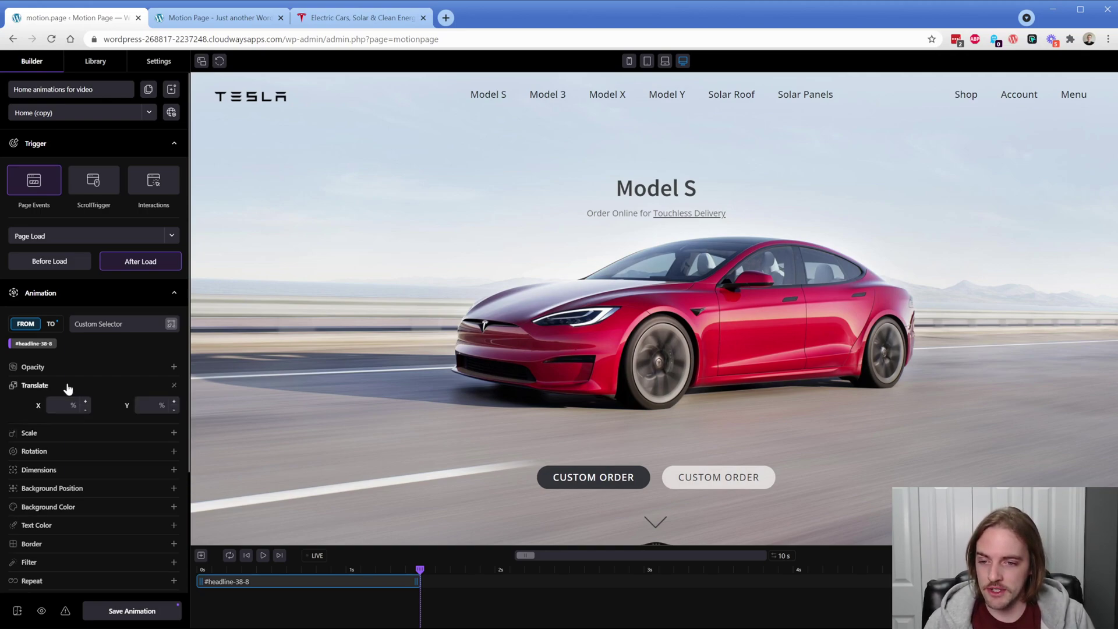
left_click(147, 407)
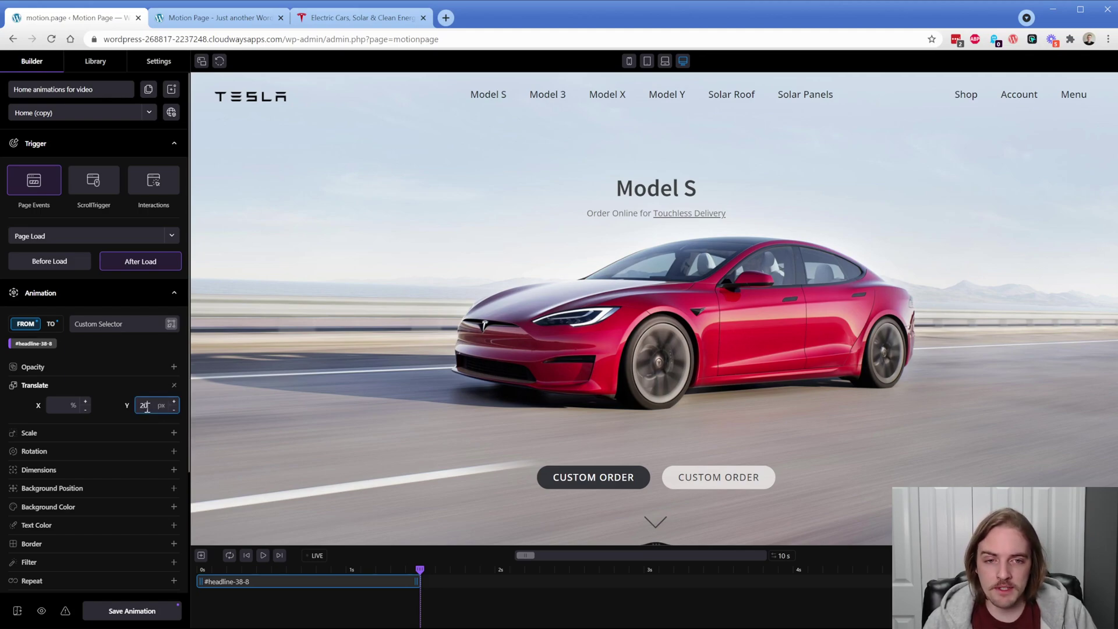
left_click_drag(423, 573, 195, 571)
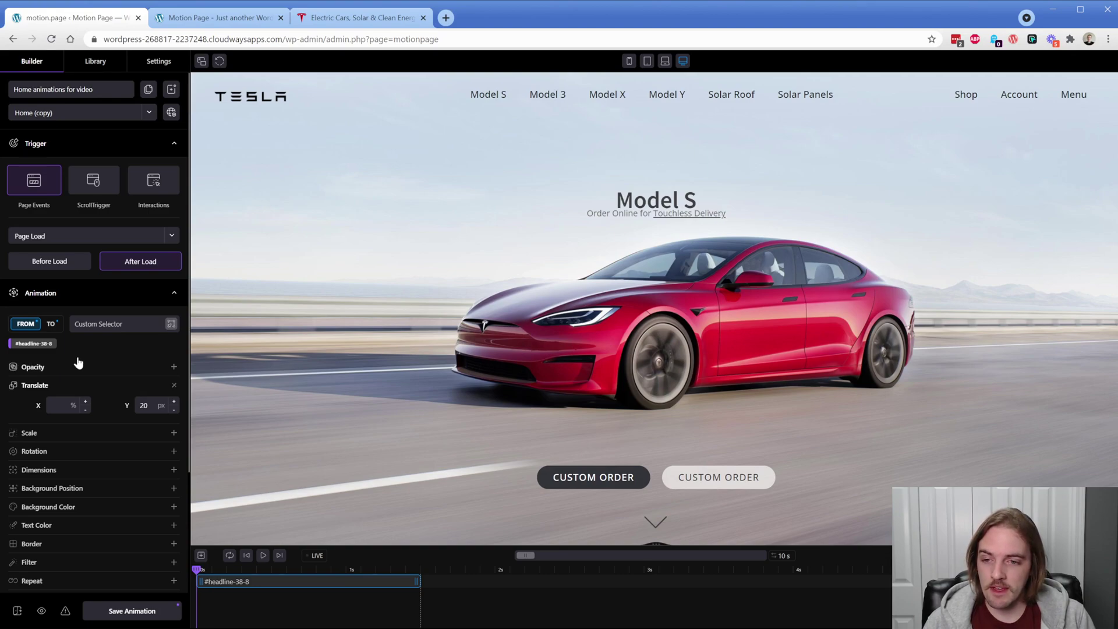
left_click(52, 325)
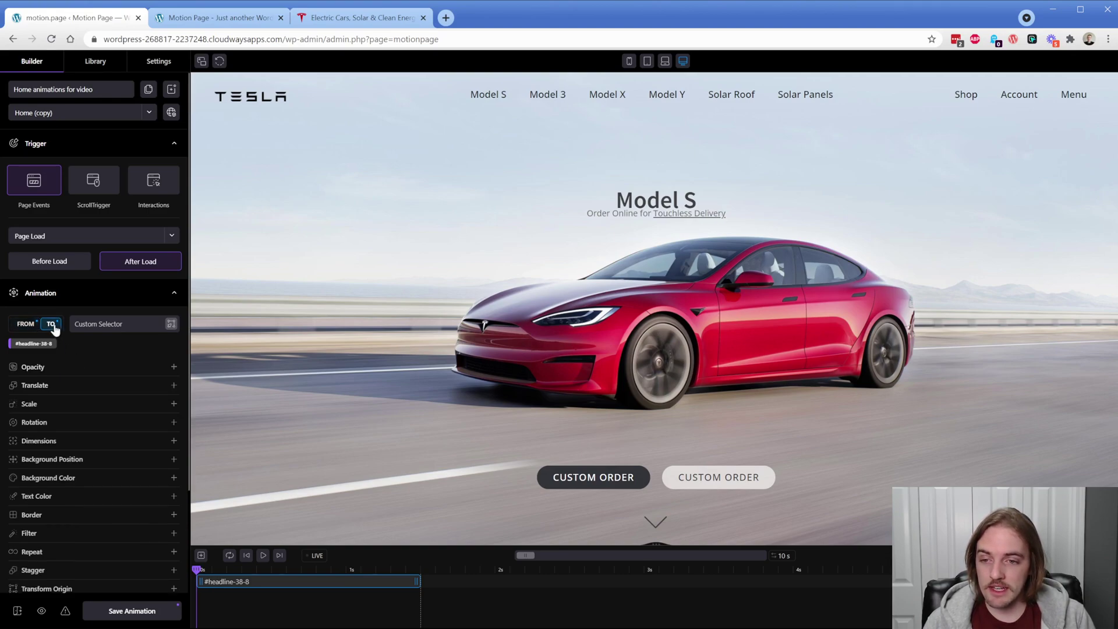
left_click(26, 324)
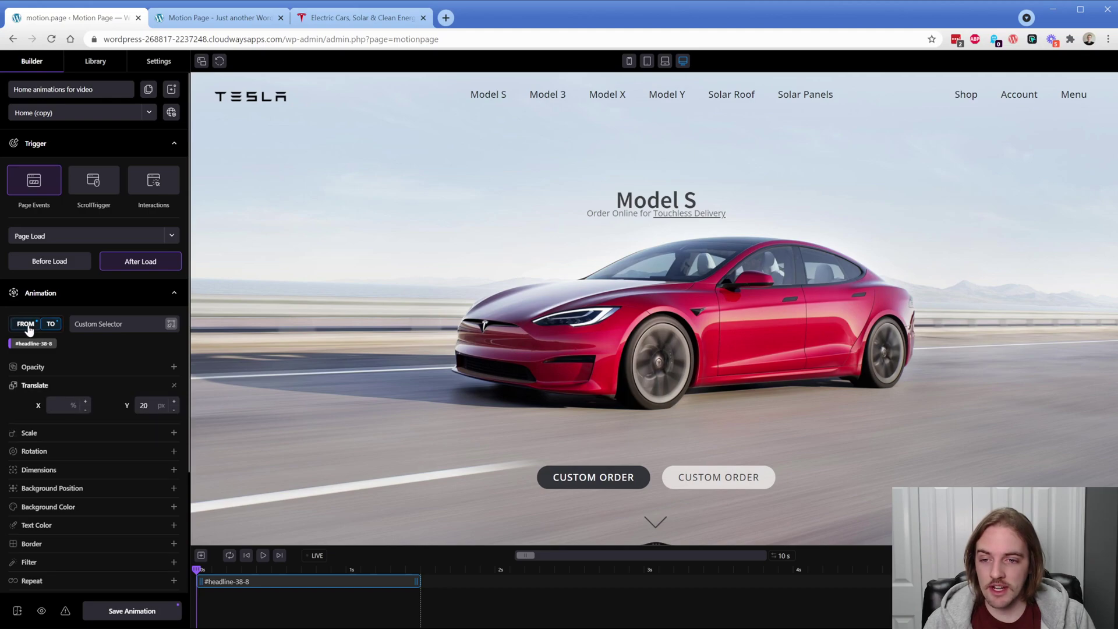
left_click_drag(197, 567, 420, 568)
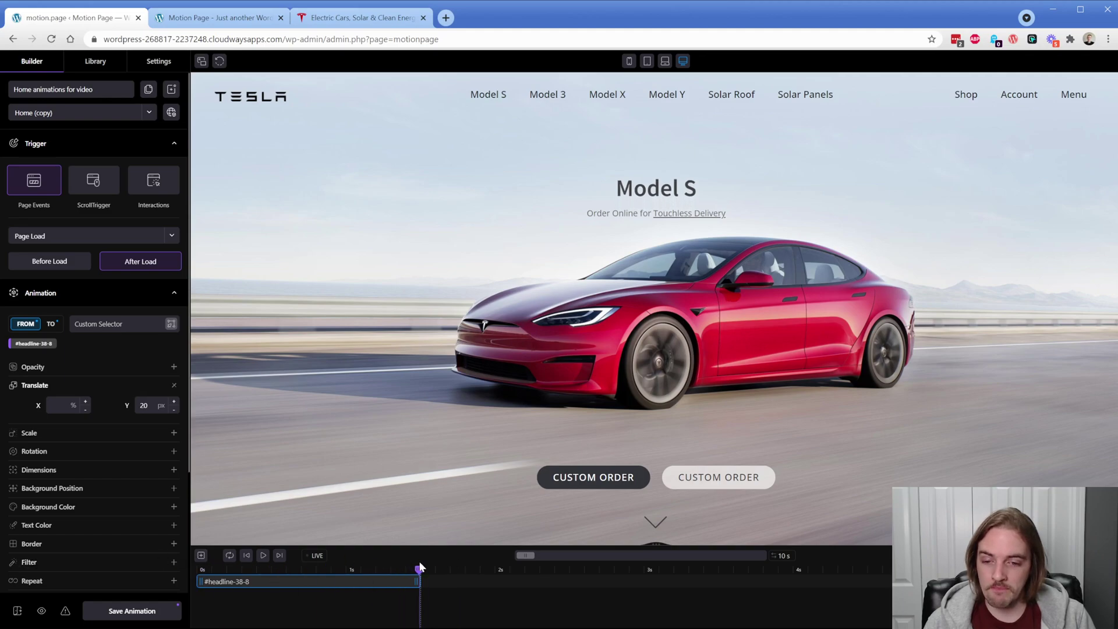
Add a second timeline item targeting the subtitle text #text_block-40-8, with a From opacity of 0.
left_click(201, 555)
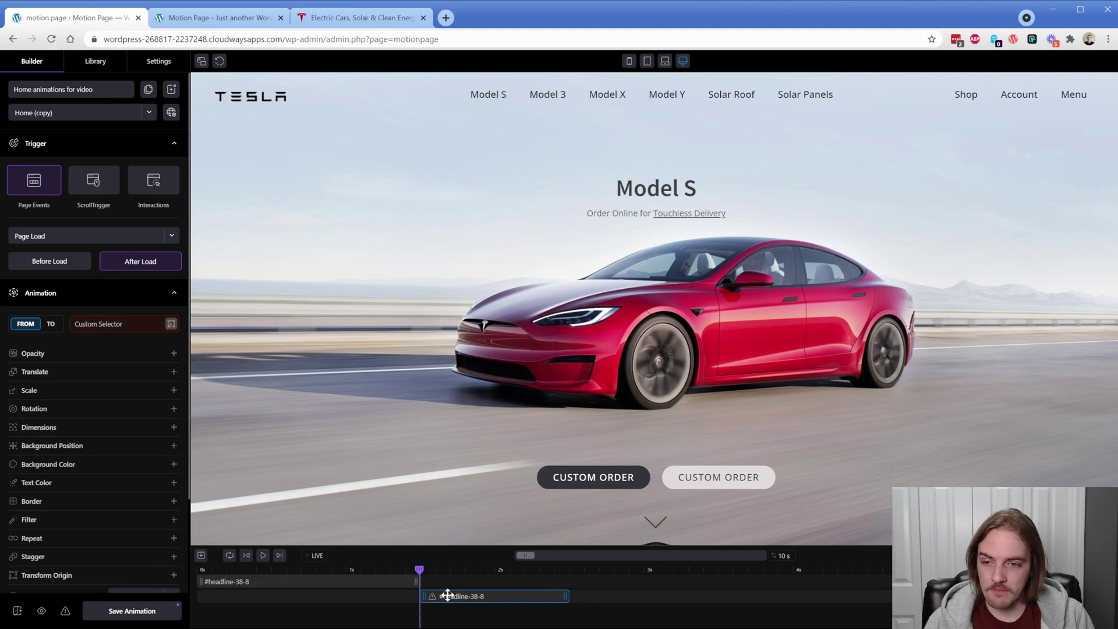
left_click(170, 324)
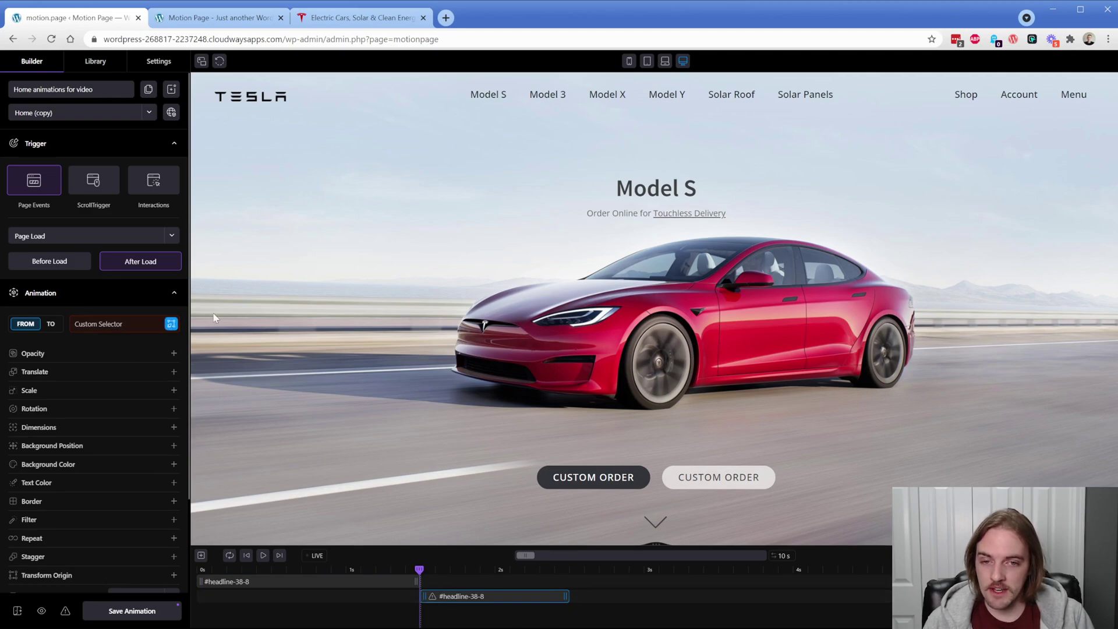
left_click(627, 215)
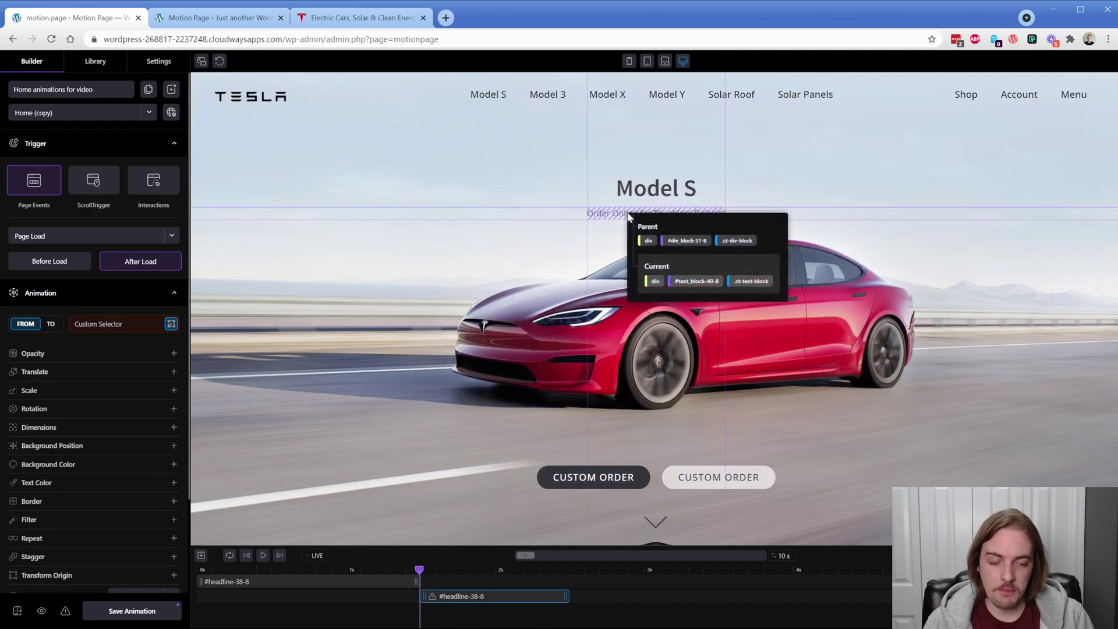
left_click(686, 284)
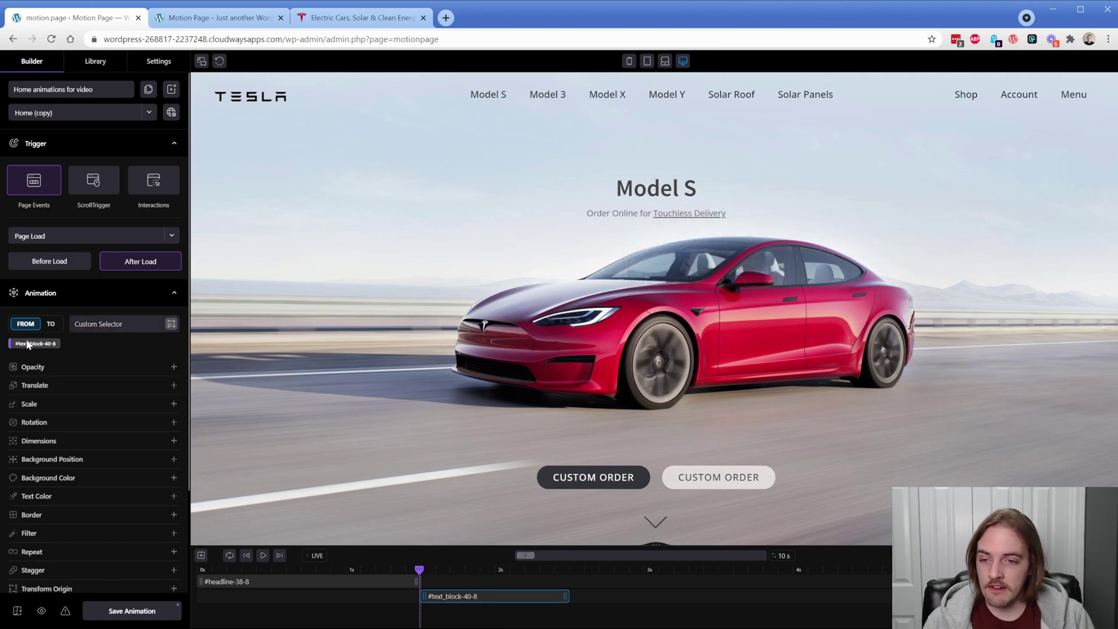
left_click(32, 368)
left_click(41, 387)
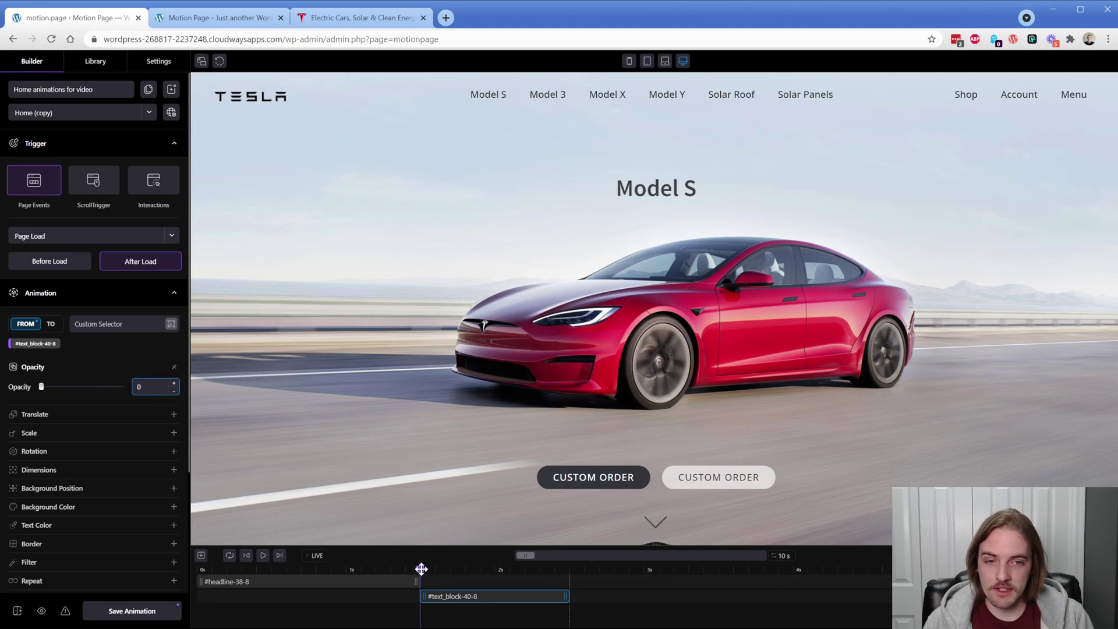
Try starting the subtitle item at about 2.2s and the heading item at about 1s, and scrub through both.
left_click_drag(421, 569, 583, 597)
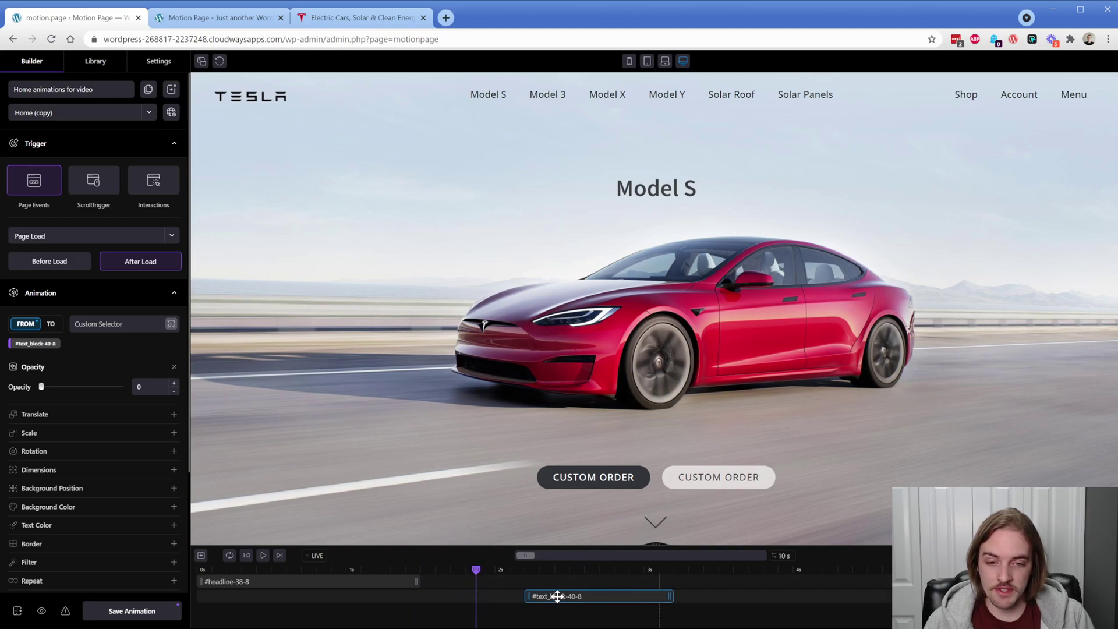
left_click(381, 583)
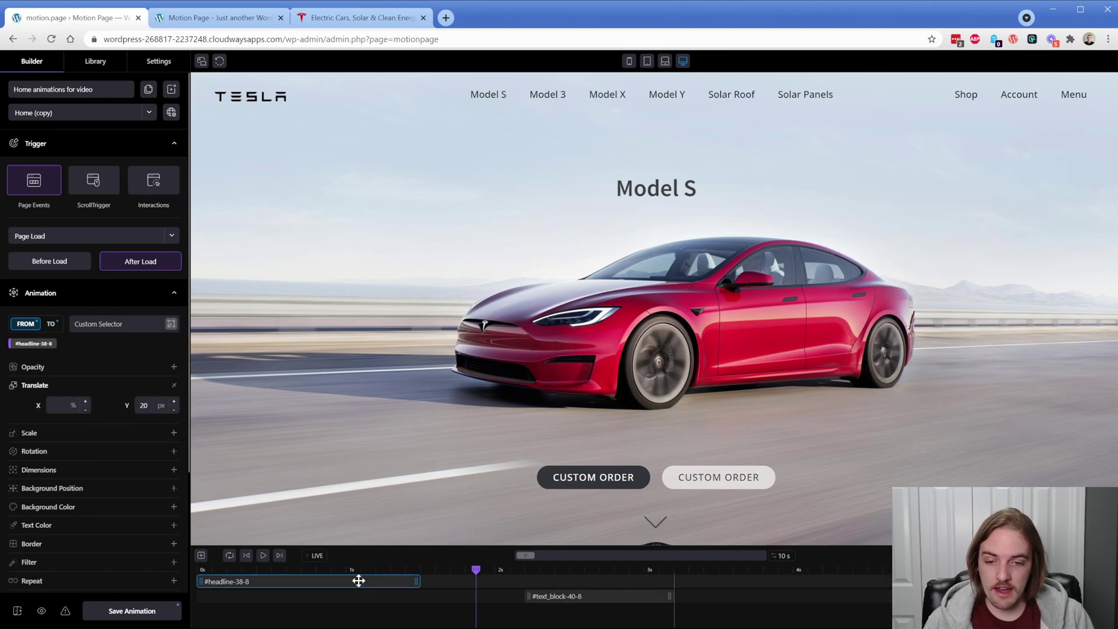
left_click_drag(350, 580, 494, 584)
left_click(222, 570)
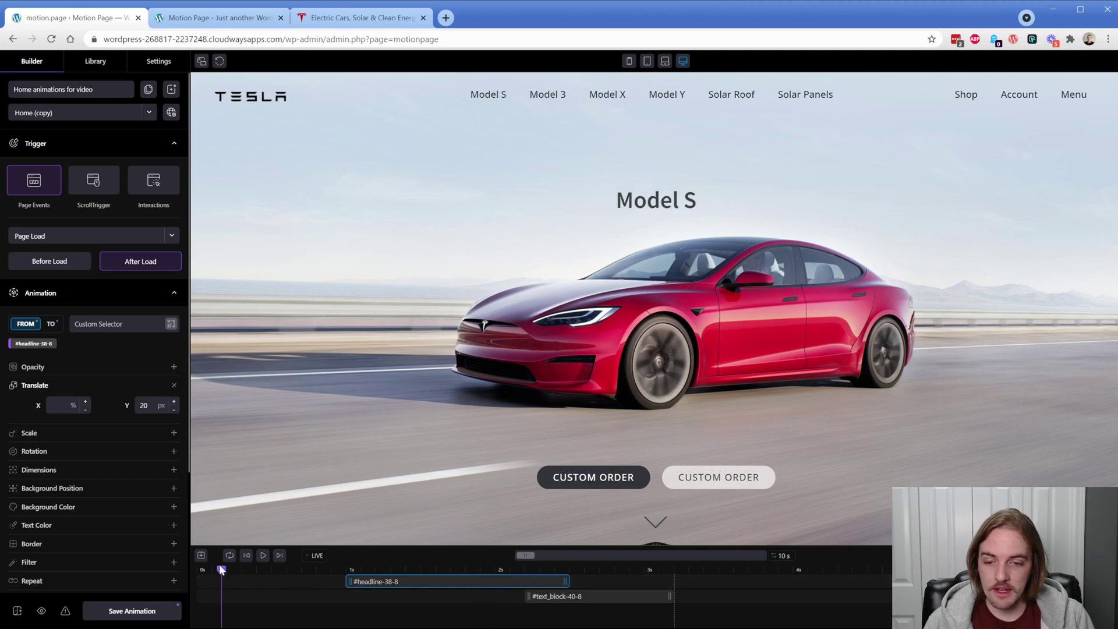
left_click_drag(222, 570, 559, 573)
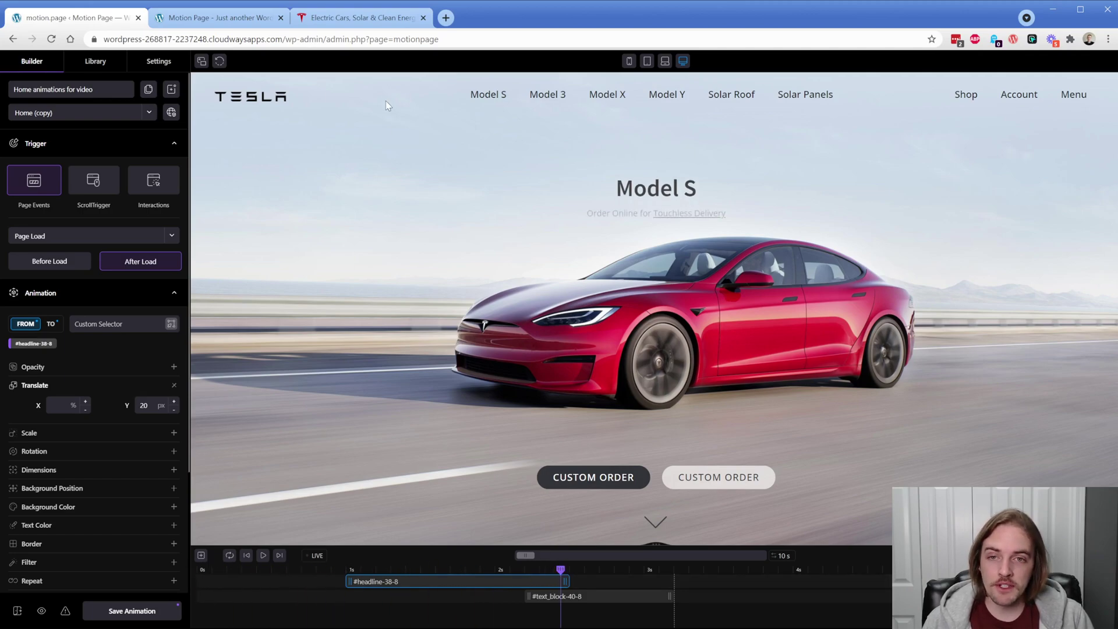
Check Tesla's site for timing, and start the heading item at about 0.2s and the subtitle item at about 1.7s.
left_click(378, 17)
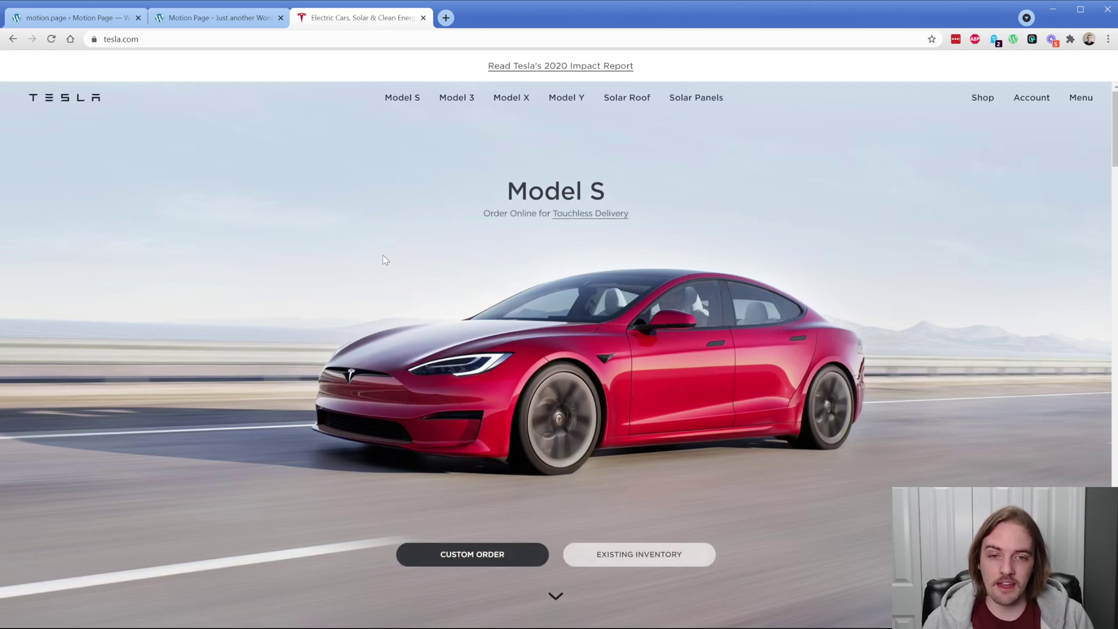
left_click(83, 19)
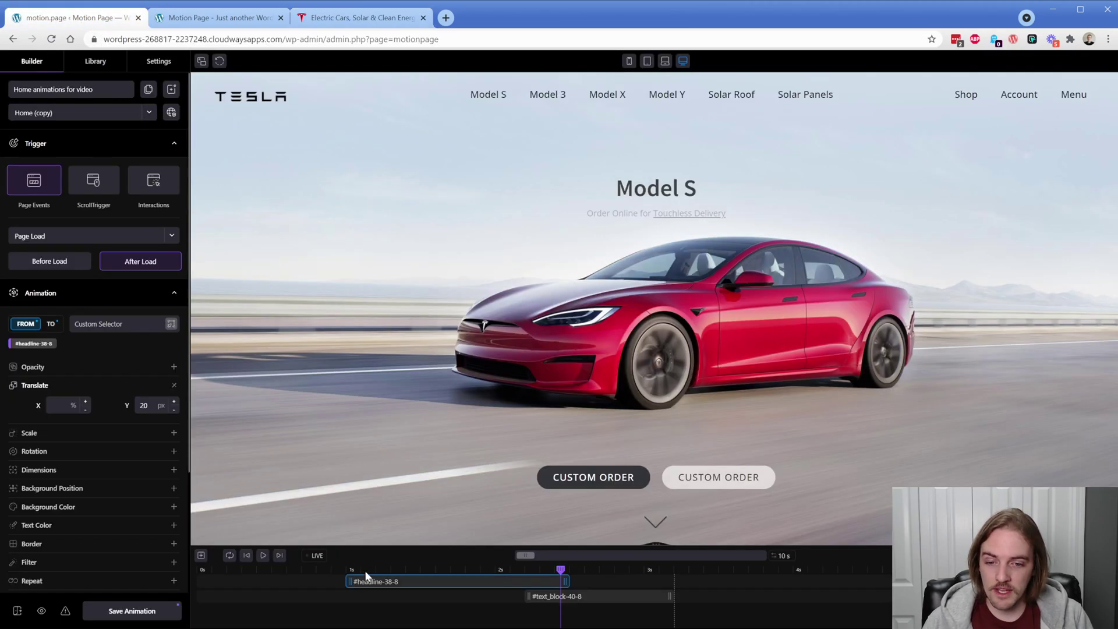
left_click_drag(366, 575, 253, 585)
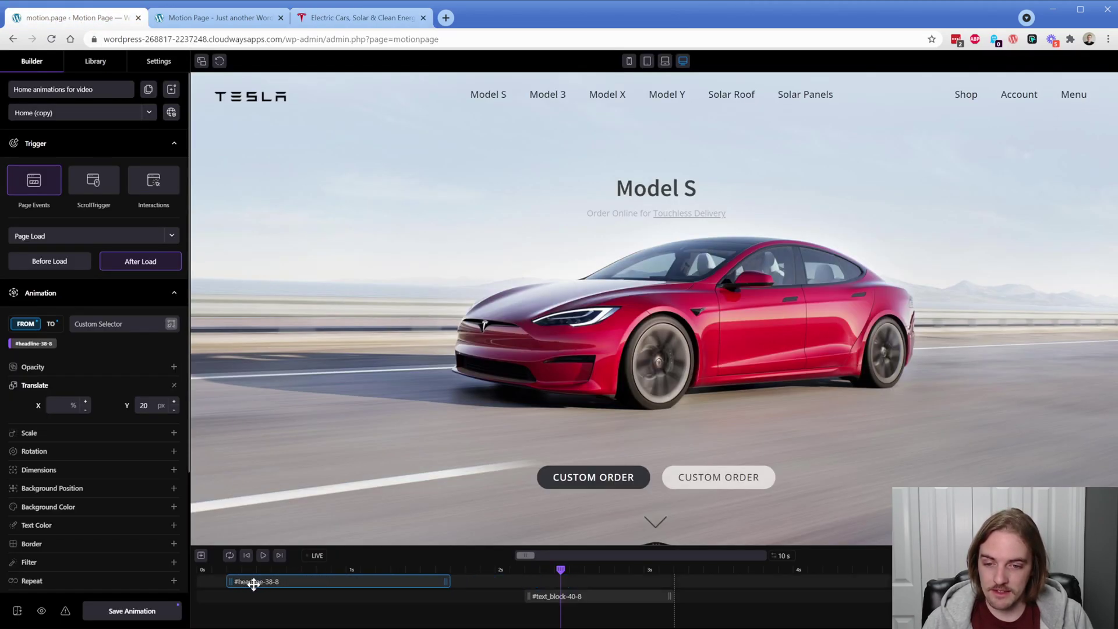
left_click_drag(543, 597, 460, 599)
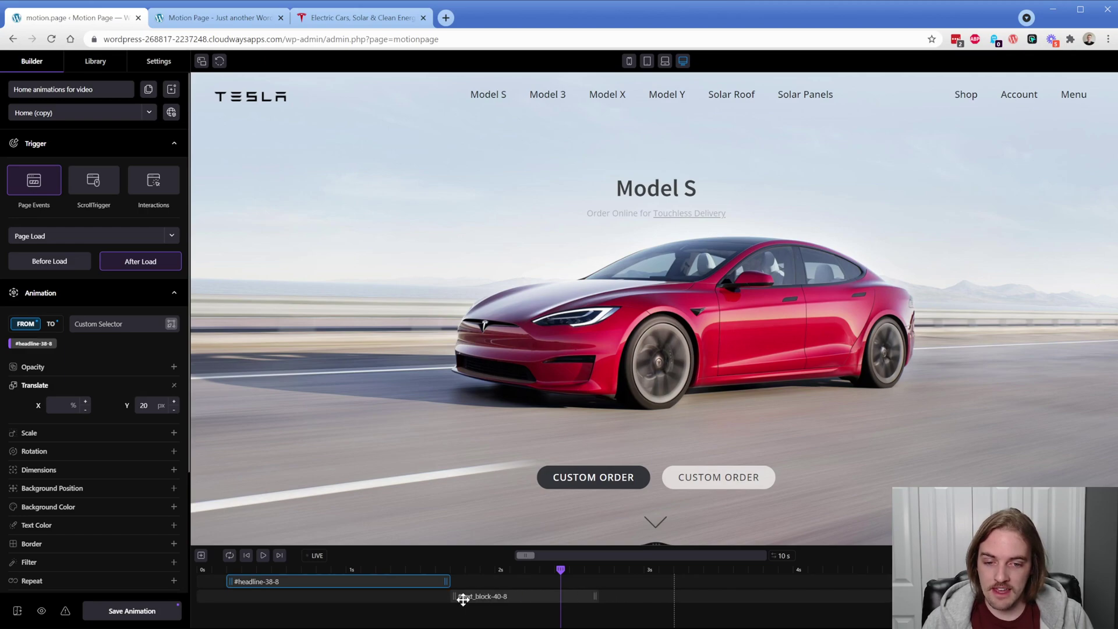
Reload Tesla's home page to watch its intro, and play the motion.page animation from 0s for comparison.
left_click(361, 17)
left_click(51, 39)
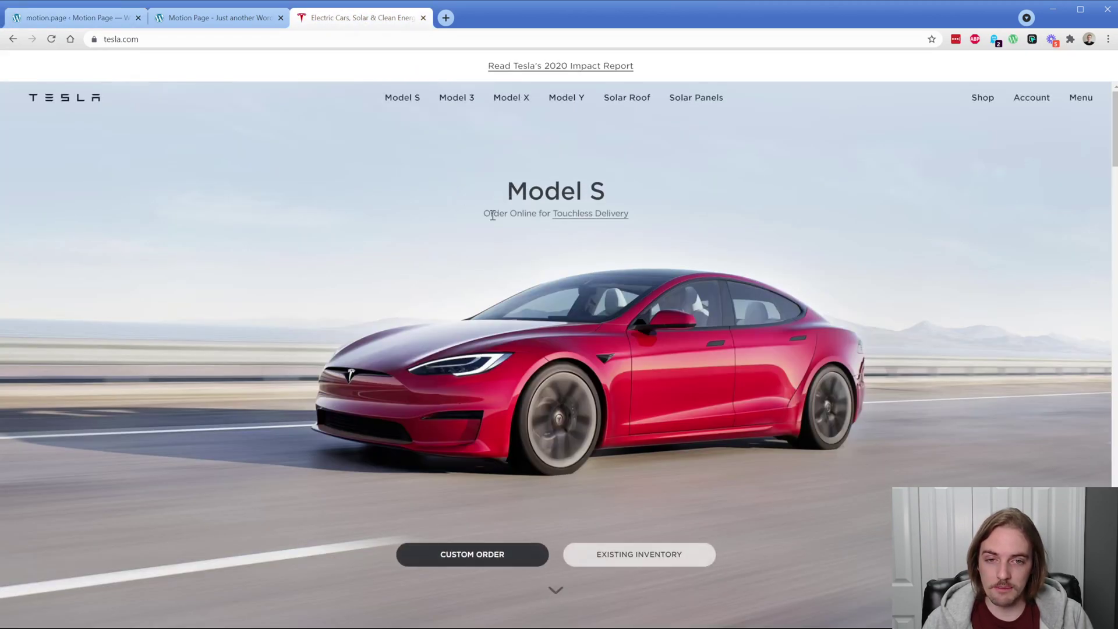
left_click(80, 18)
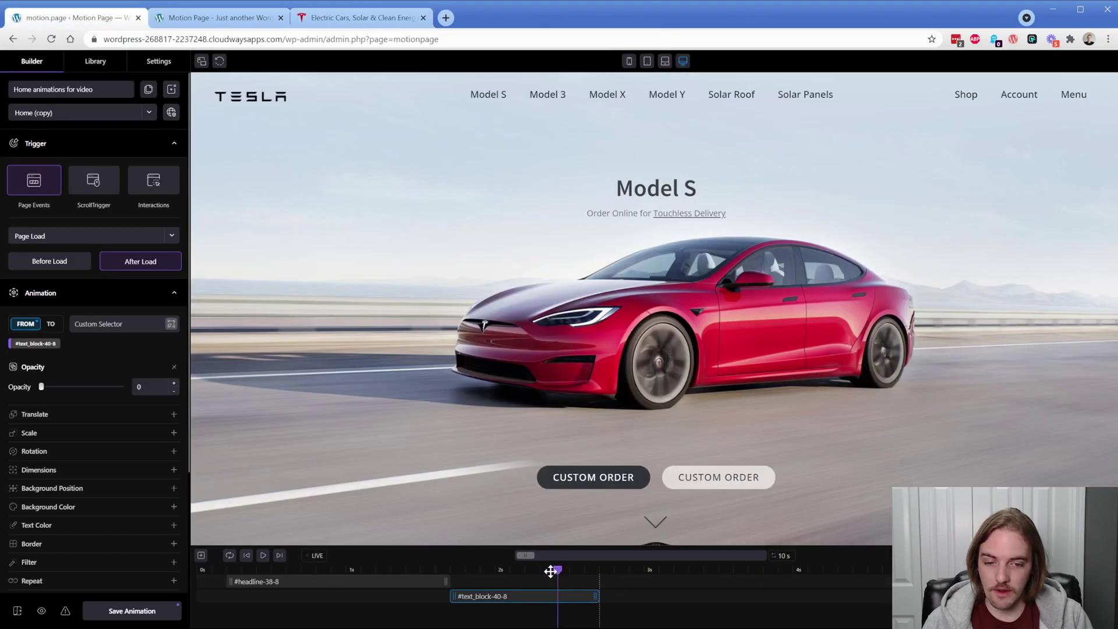
left_click_drag(561, 569, 196, 571)
left_click(263, 557)
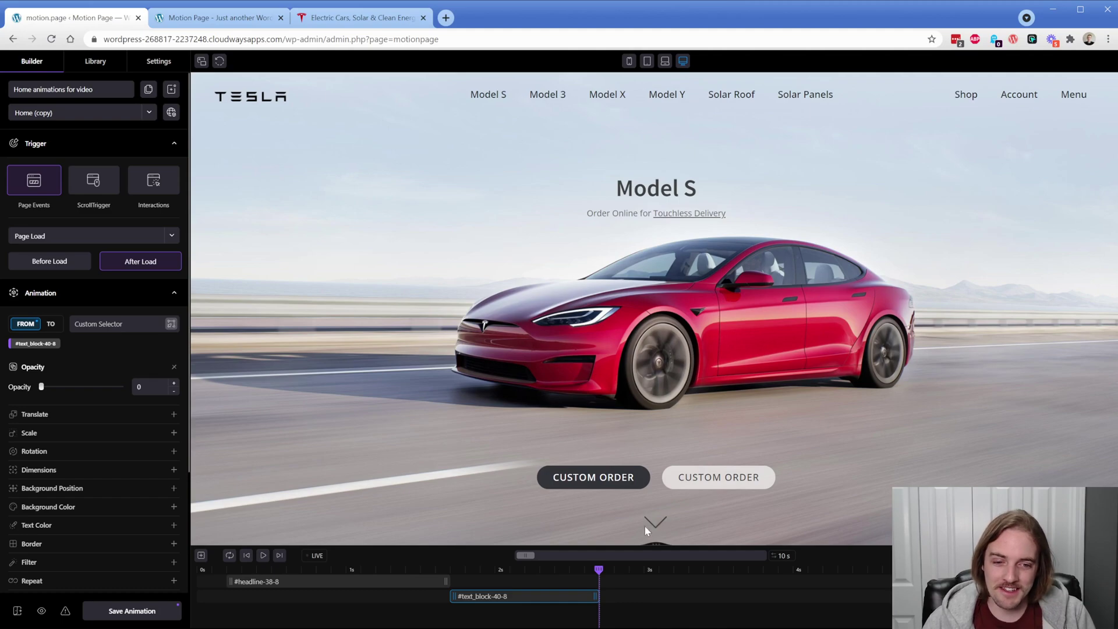
Enlarge the timeline area and add an item targeting the dark Custom Order button #link-45-8, with a From opacity of 0.
left_click_drag(653, 545, 658, 517)
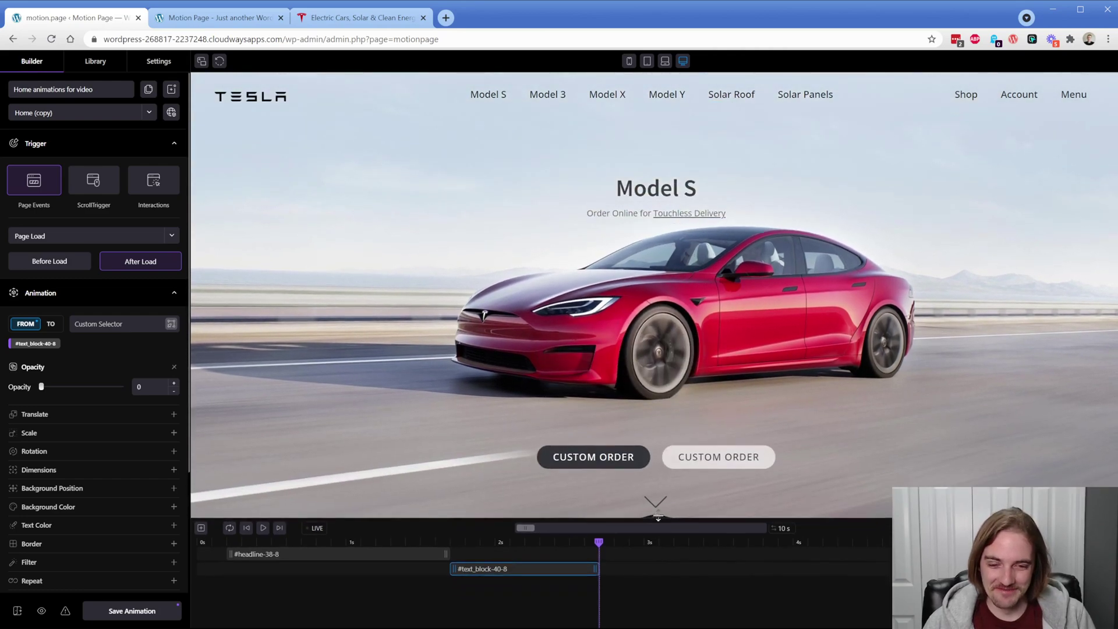
left_click(201, 528)
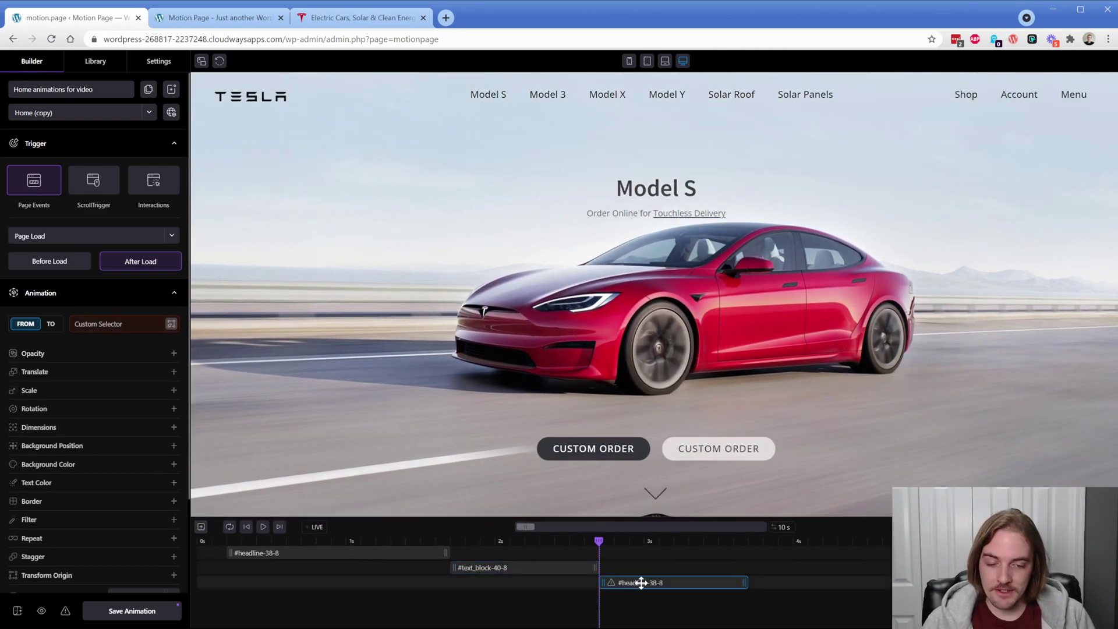
left_click(171, 323)
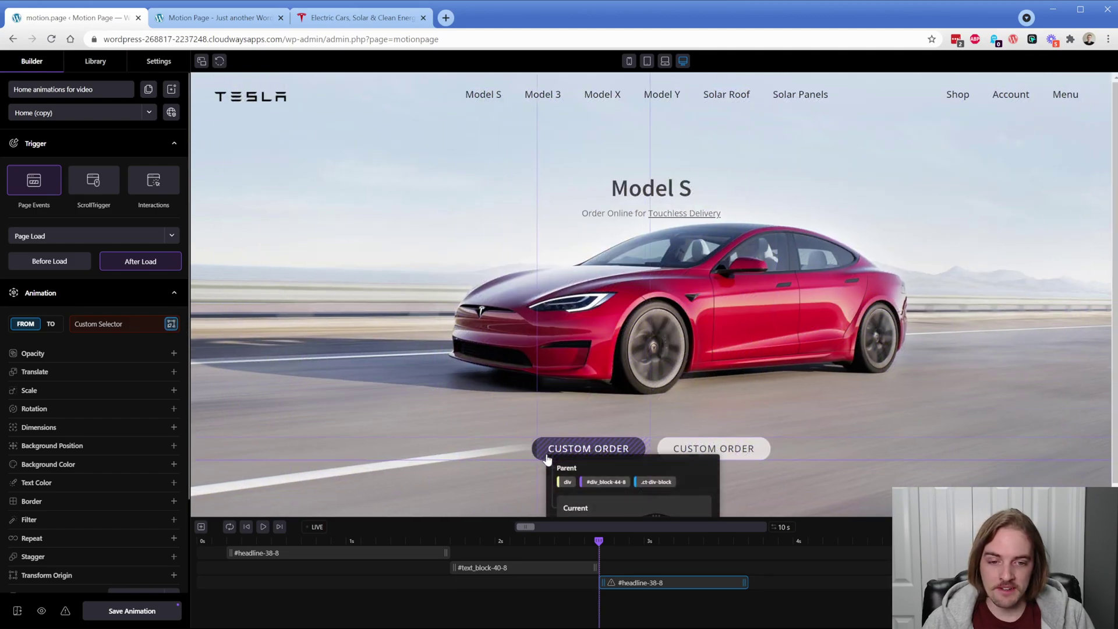
scroll(593, 485, "down", 1)
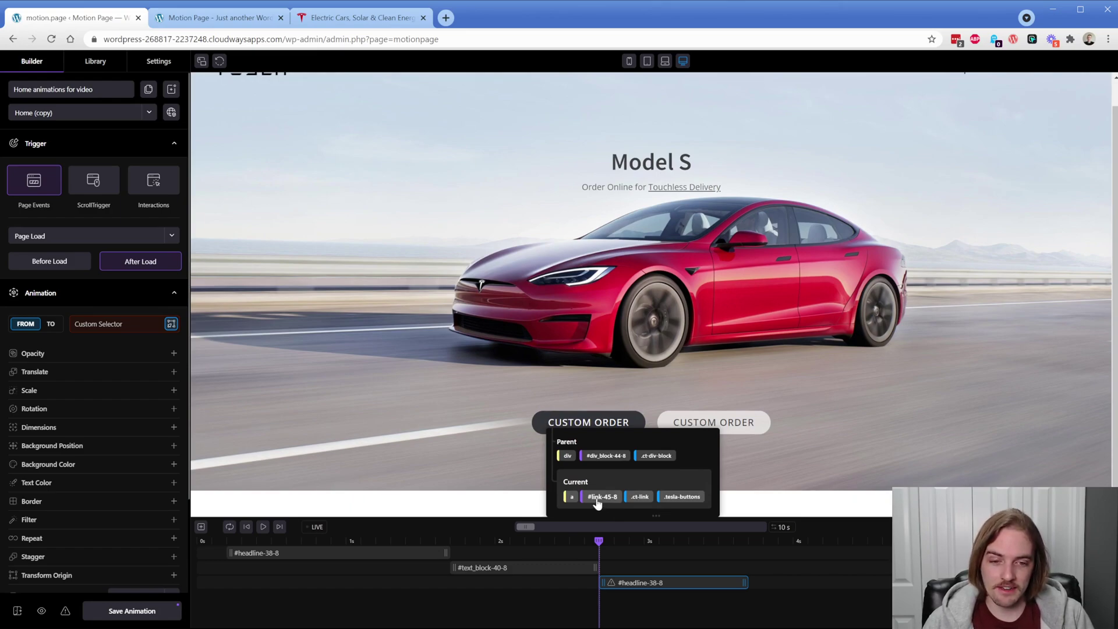
left_click(601, 497)
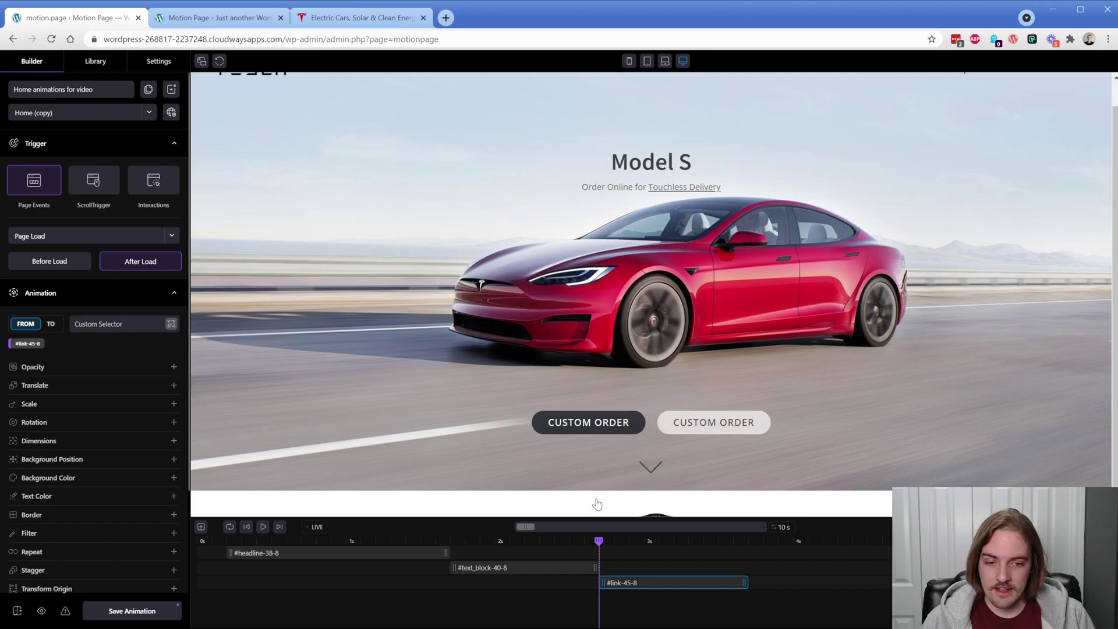
left_click(39, 369)
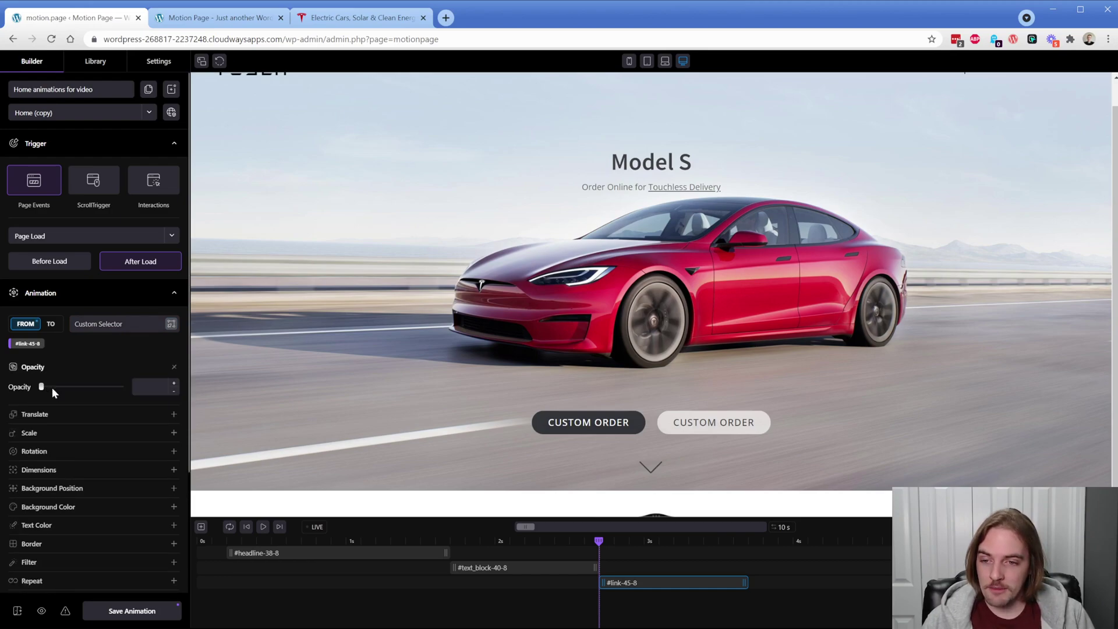
left_click(54, 392)
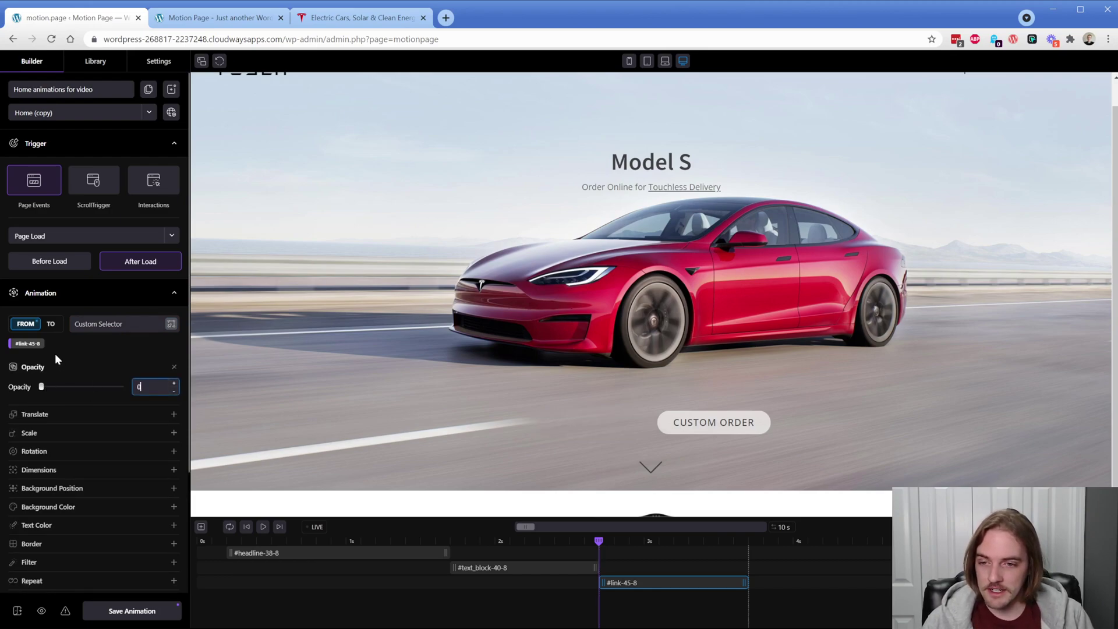
Try a From X translate of 20 px on the #link-45-8 item, change it to -20 px, and scrub through each.
left_click(43, 414)
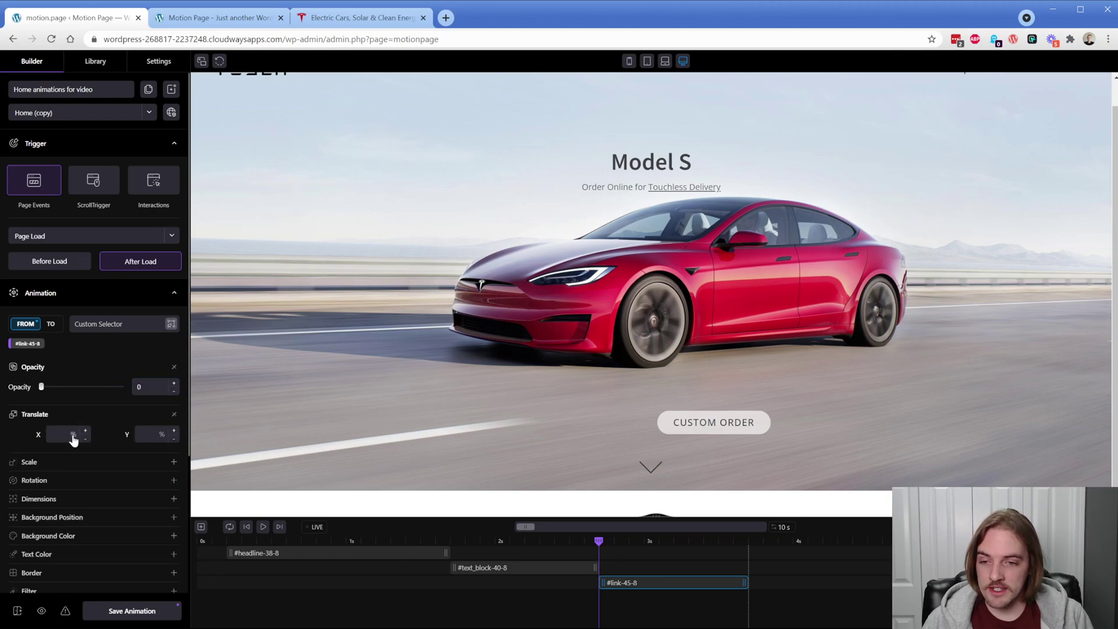
left_click(56, 434)
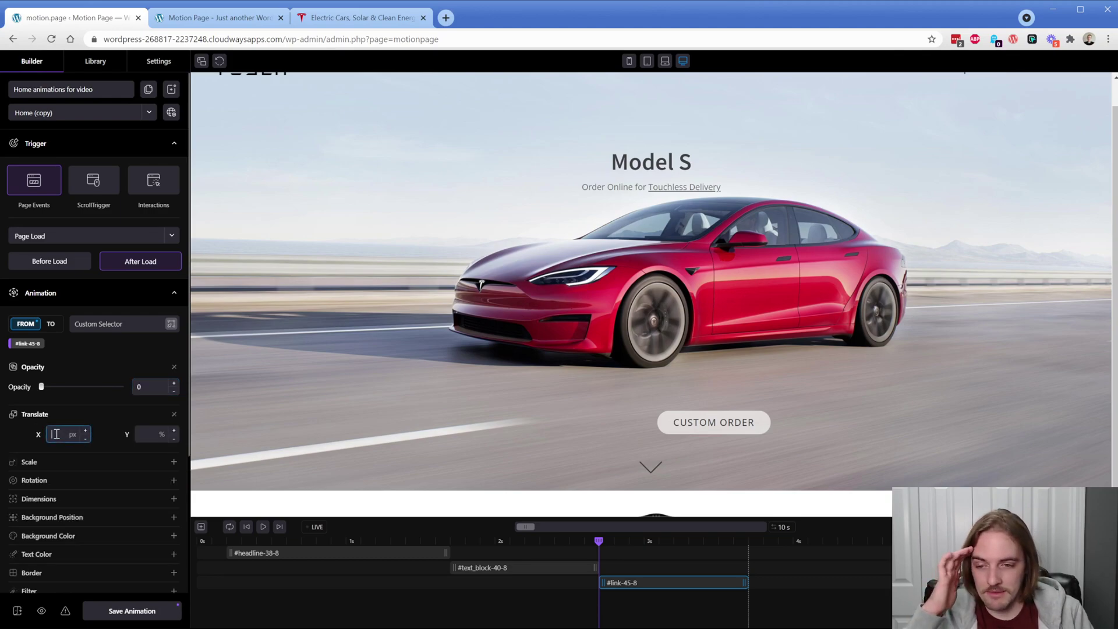
type("20")
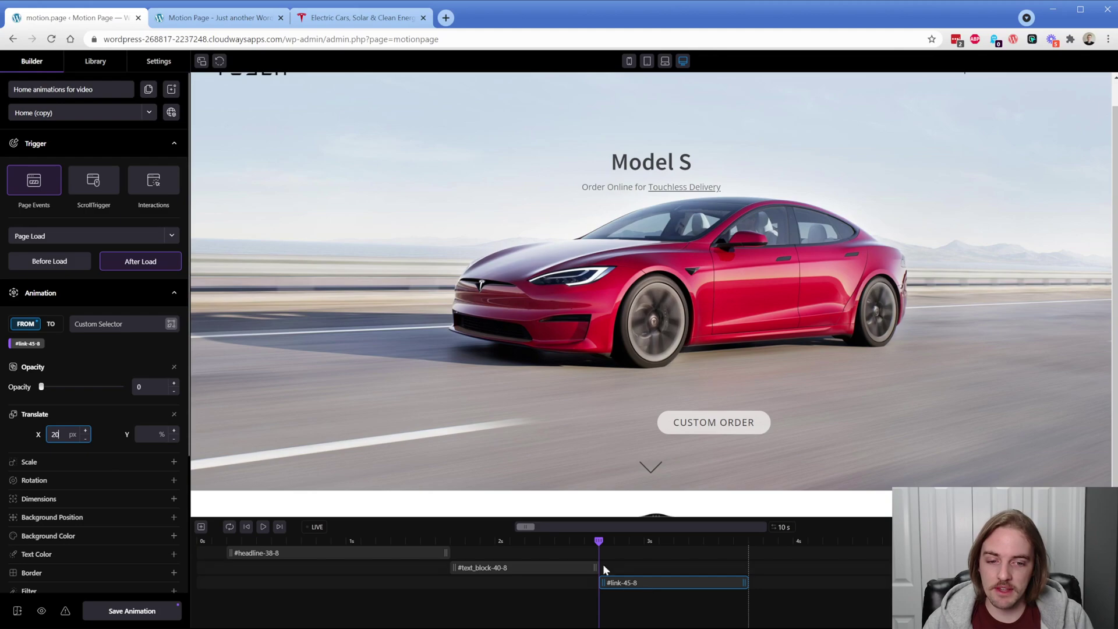
left_click_drag(599, 543, 678, 549)
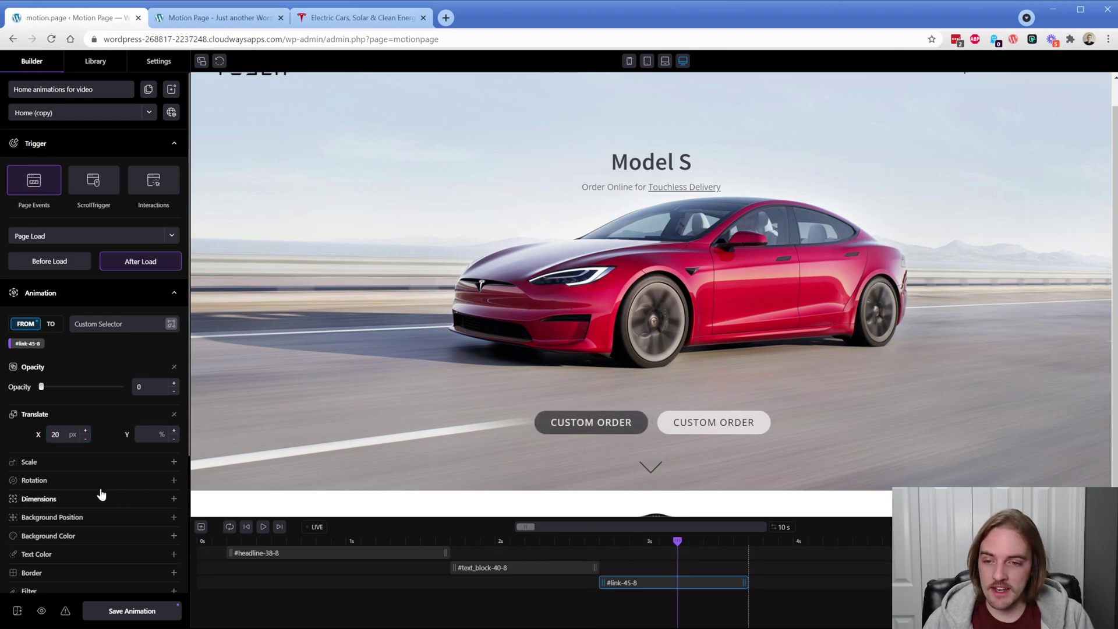
left_click(53, 438)
type("-")
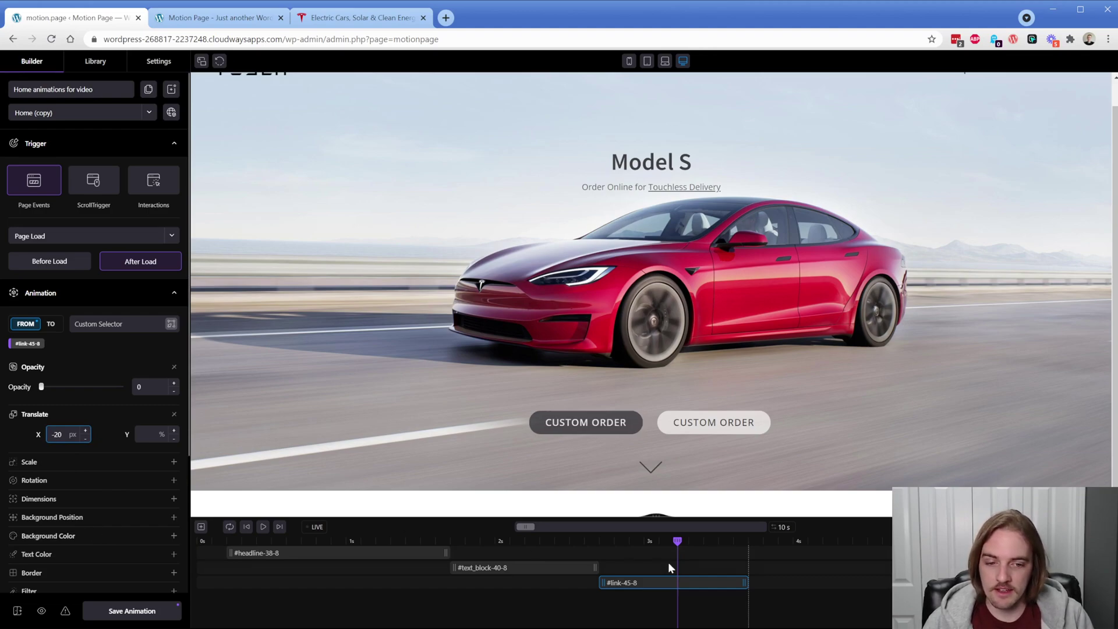
left_click_drag(679, 541, 722, 566)
Duplicate the #link-45-8 timeline item and retarget the copy to the light Custom Order button #link-48-8.
right_click(659, 580)
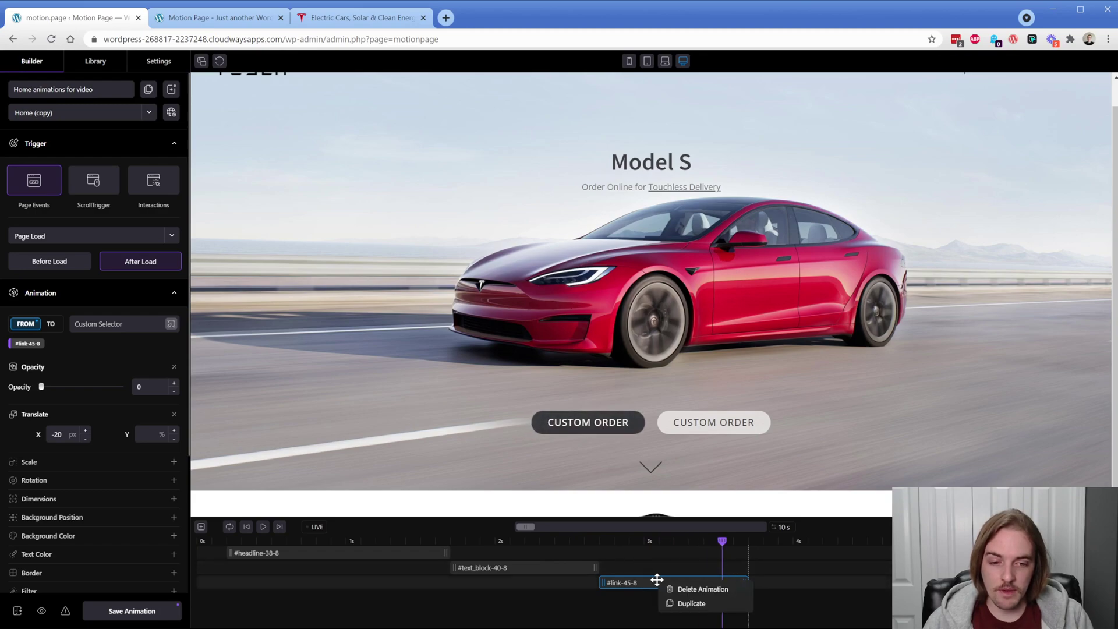
left_click(686, 604)
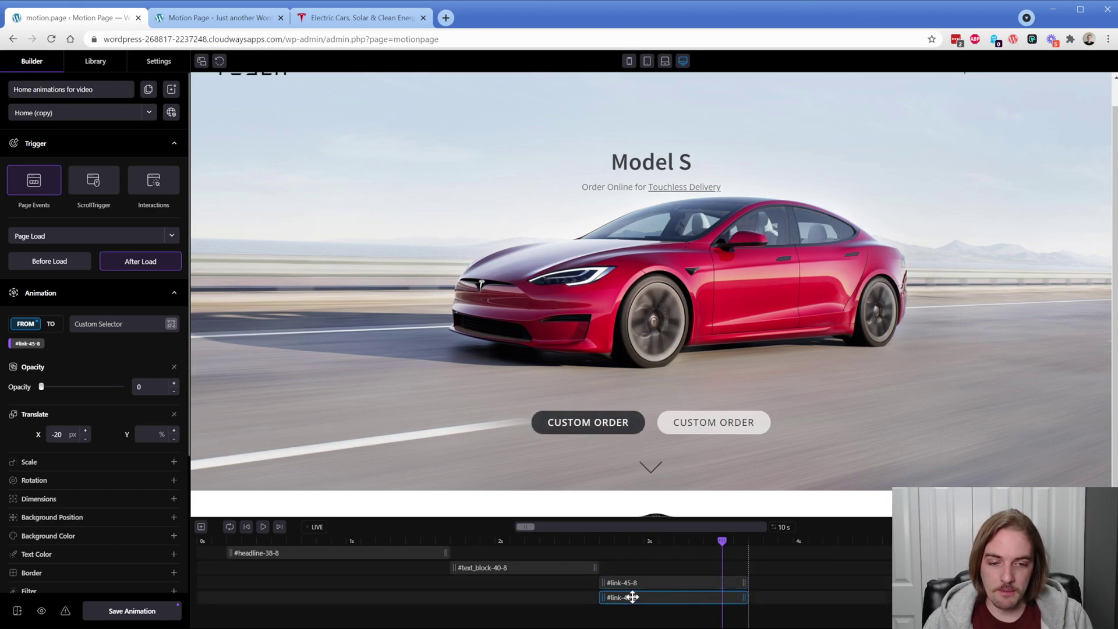
left_click(33, 344)
left_click(171, 324)
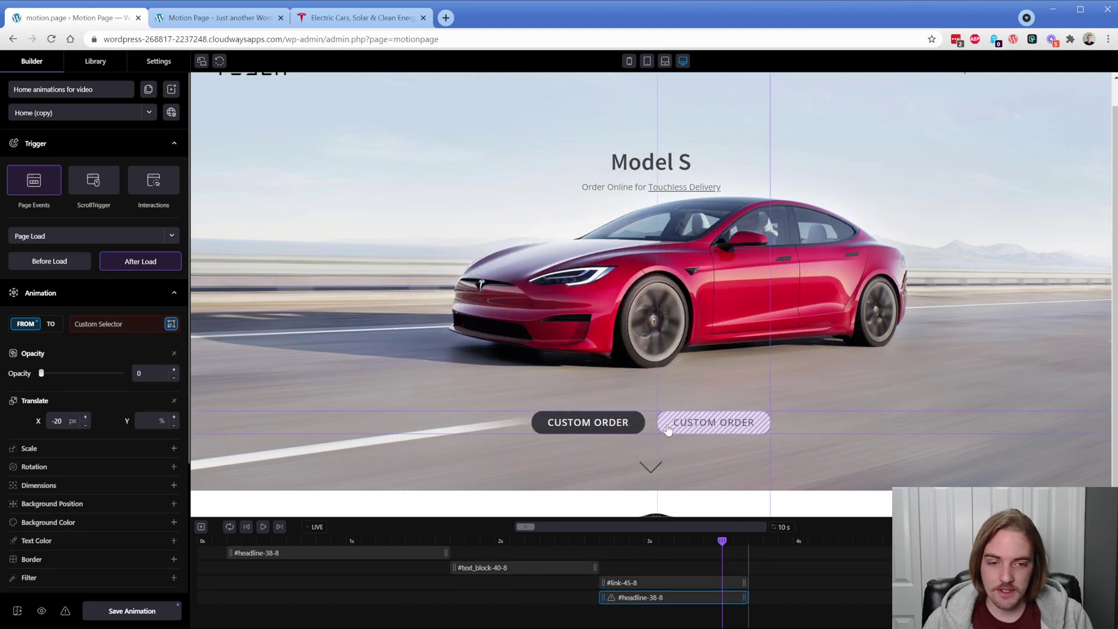
left_click(670, 418)
left_click(480, 501)
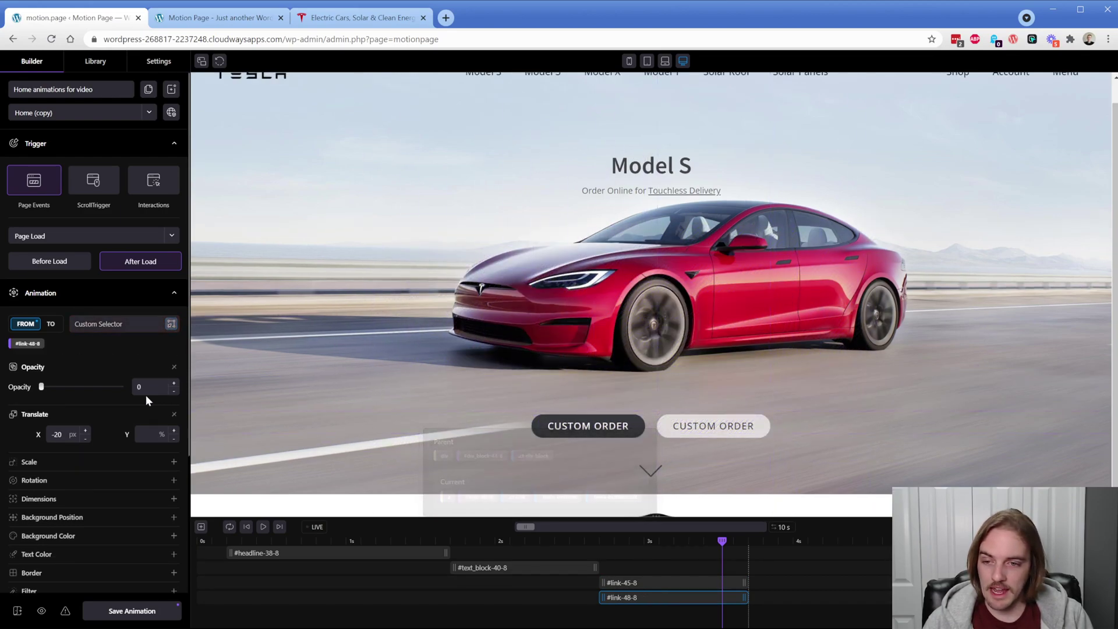
Set the #link-48-8 item's From X translate to 20 px and scrub through the button animation.
double_click(59, 435)
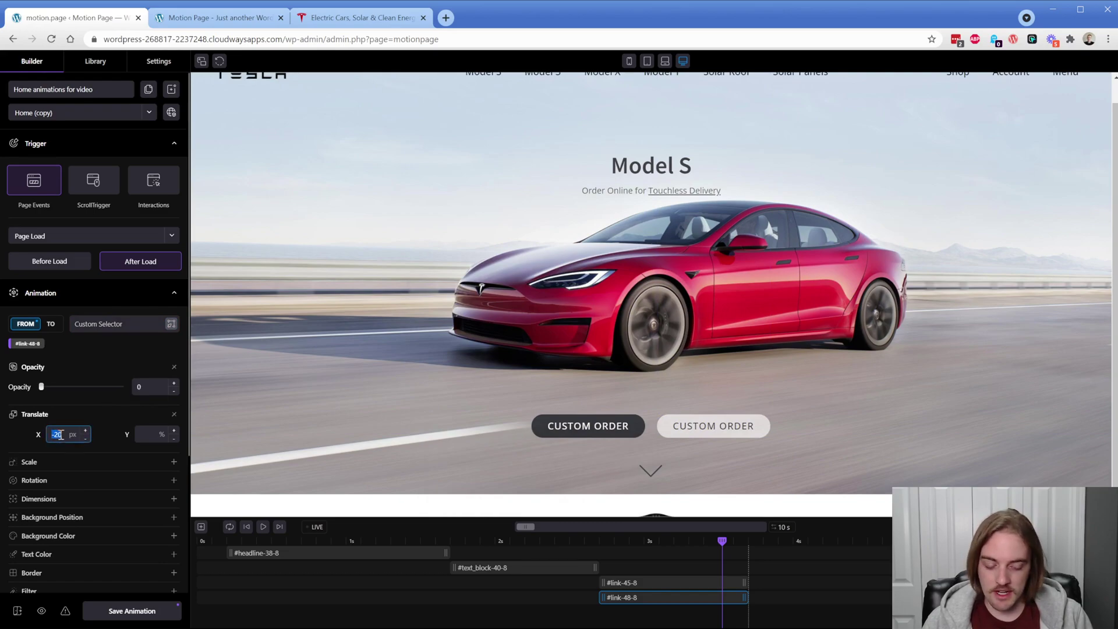
type("20")
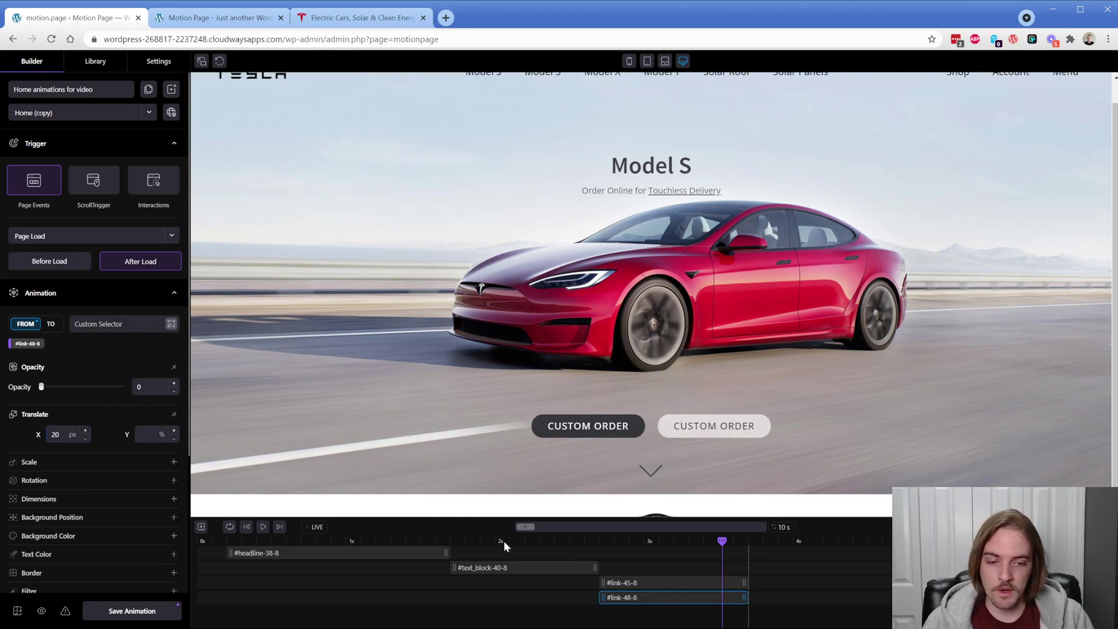
mouse_move(717, 542)
left_mouse_down()
mouse_move(588, 544)
mouse_move(724, 553)
mouse_move(588, 557)
mouse_move(744, 554)
mouse_move(586, 555)
mouse_move(747, 556)
mouse_move(586, 553)
mouse_move(713, 554)
left_mouse_up()
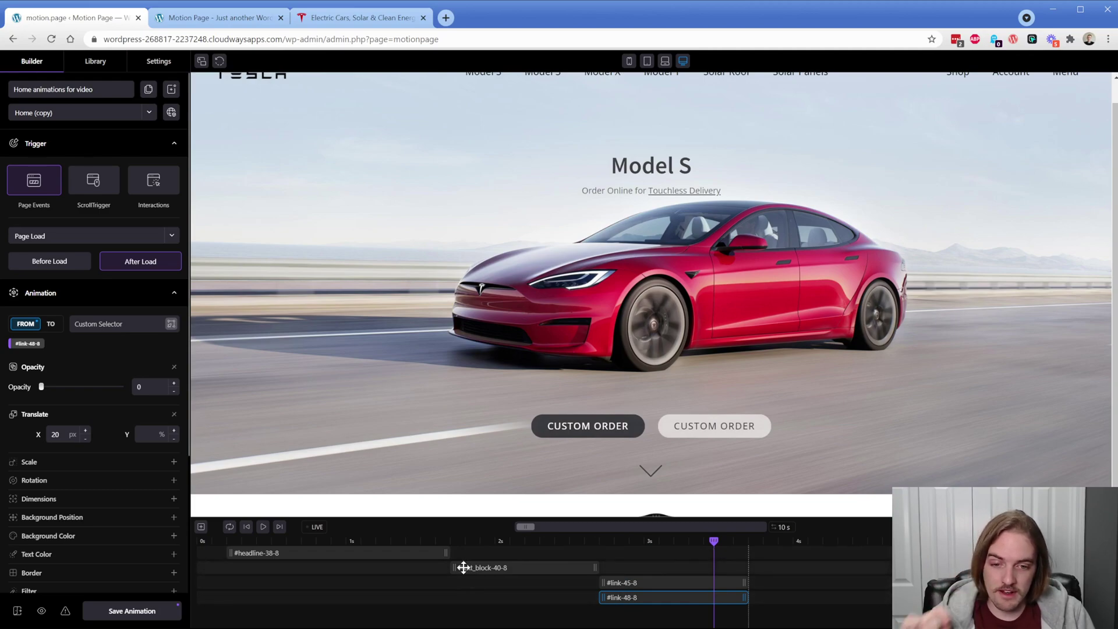
Reload Tesla's home page to check the button timing, and start both button items with the subtitle item at about 1.7s.
left_click(356, 26)
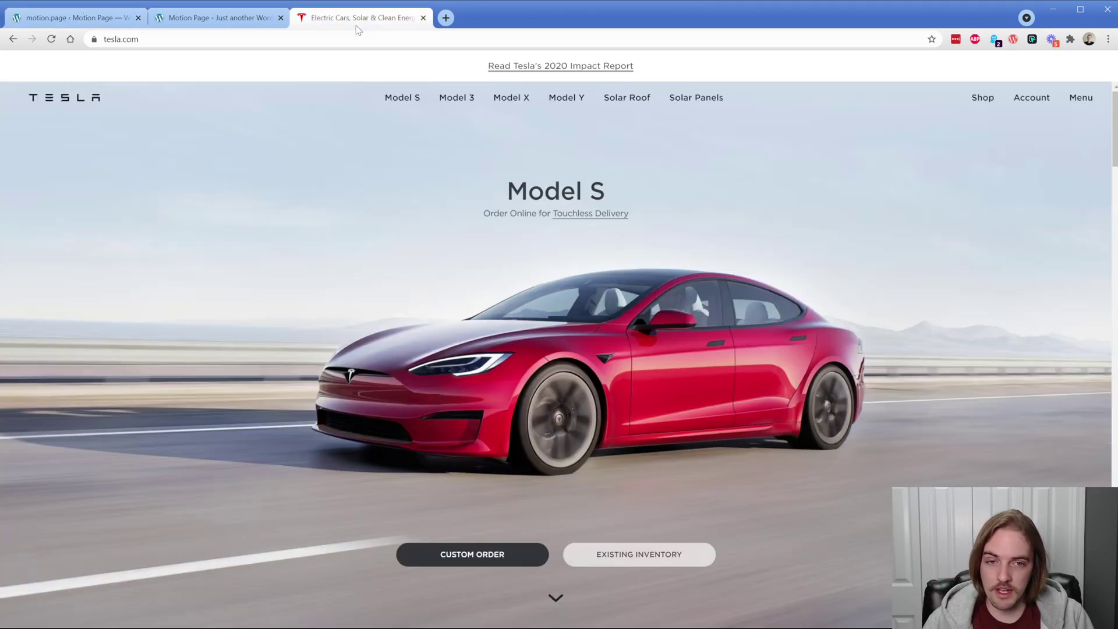
key("F5")
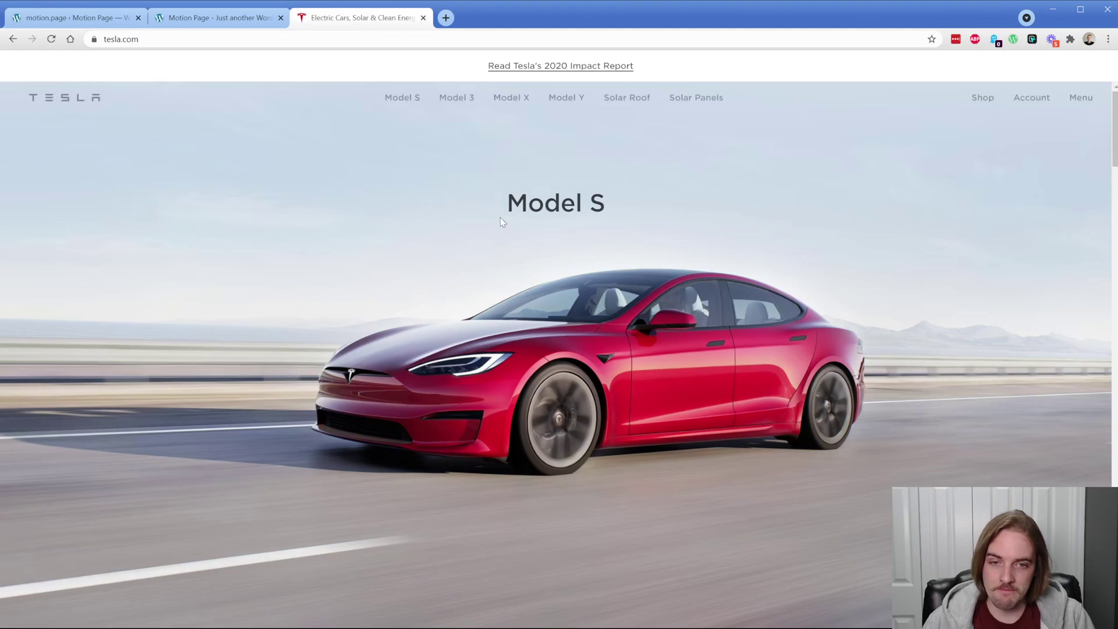
left_click(109, 25)
left_click_drag(606, 582, 469, 579)
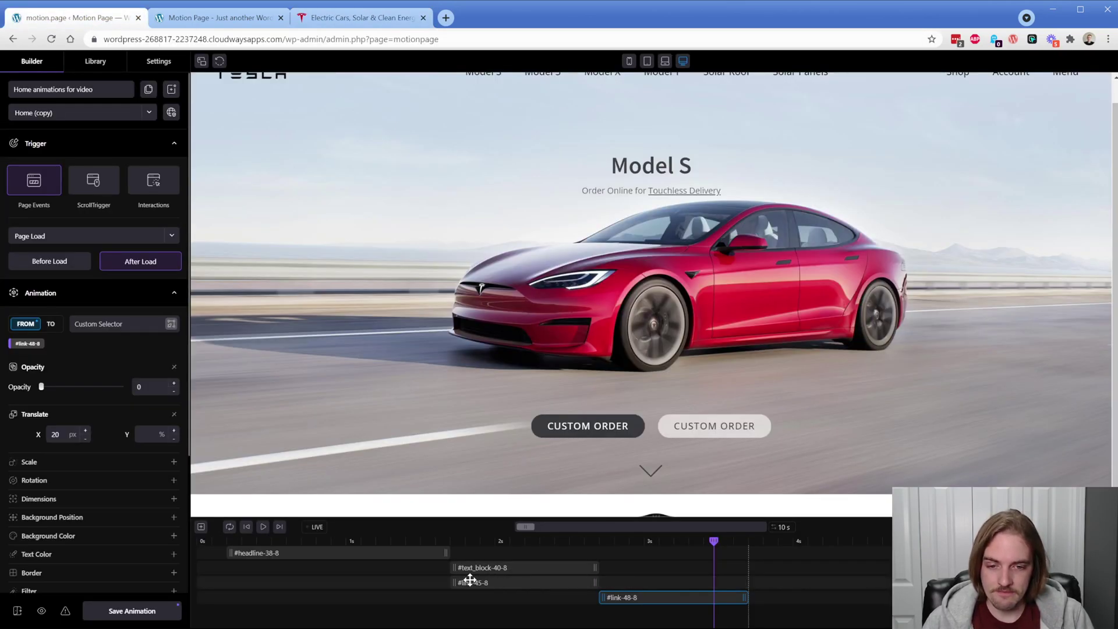
left_click_drag(628, 598, 474, 599)
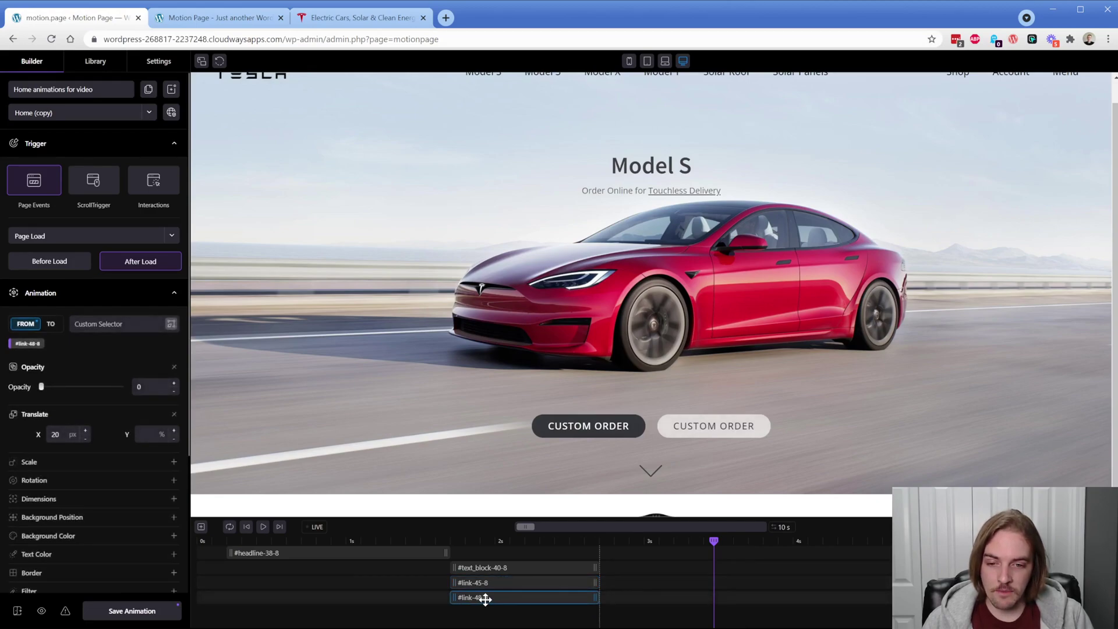
Add a timeline item starting at about 1.7s that targets the down-arrow icon #svg-fancy_icon-51-8.
left_click(201, 527)
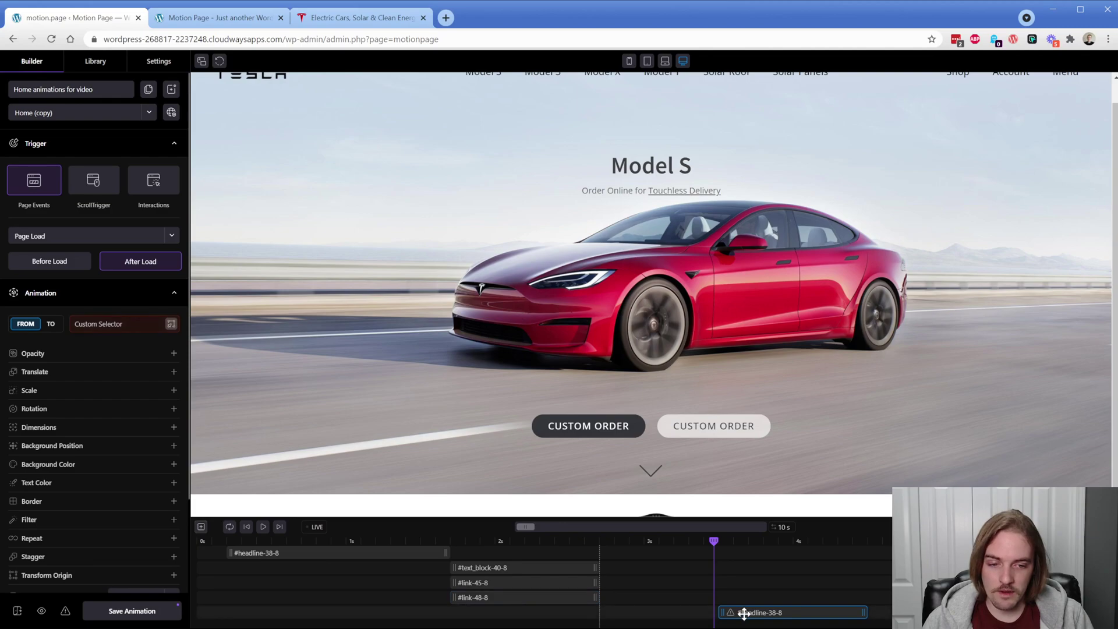
left_click_drag(744, 613, 519, 612)
left_click_drag(716, 543, 449, 542)
left_click_drag(520, 612, 478, 611)
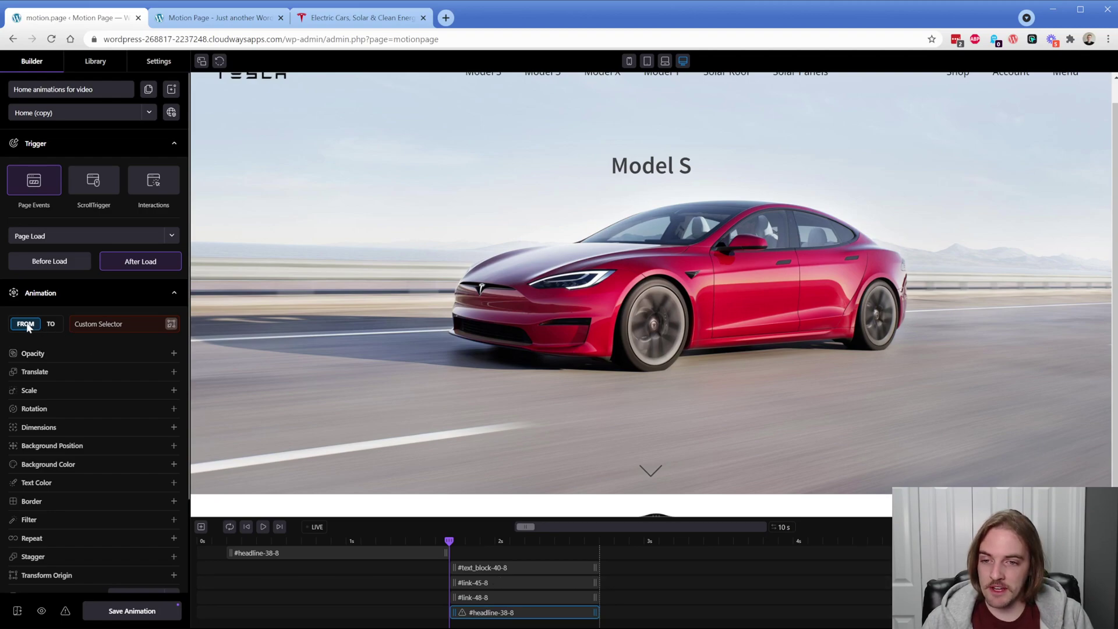
left_click(169, 326)
mouse_move(649, 472)
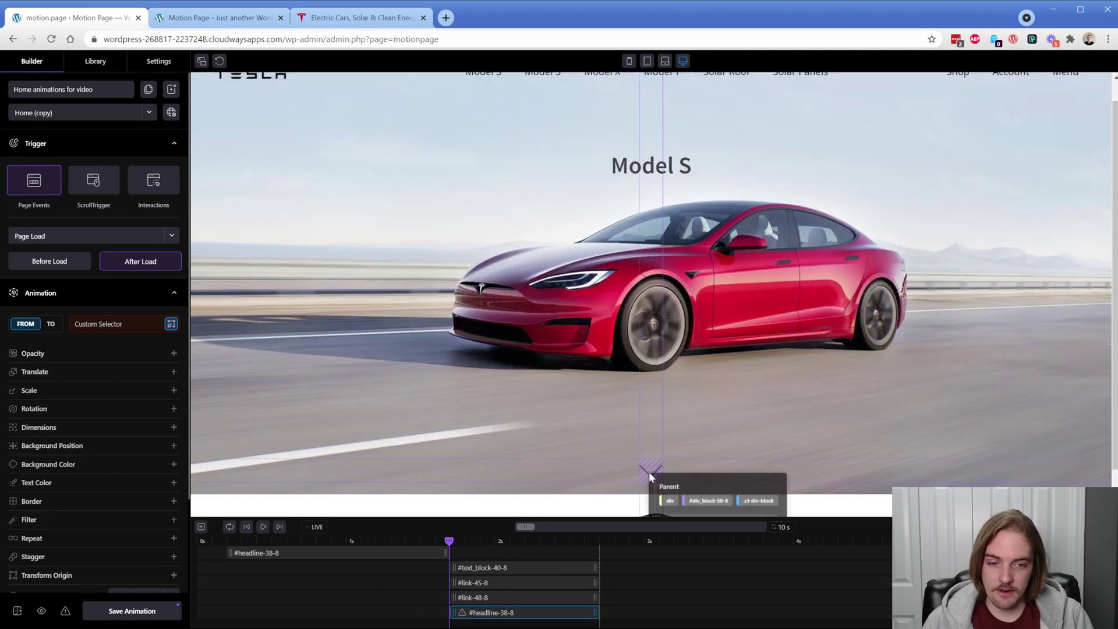
scroll(686, 496, "down", 1)
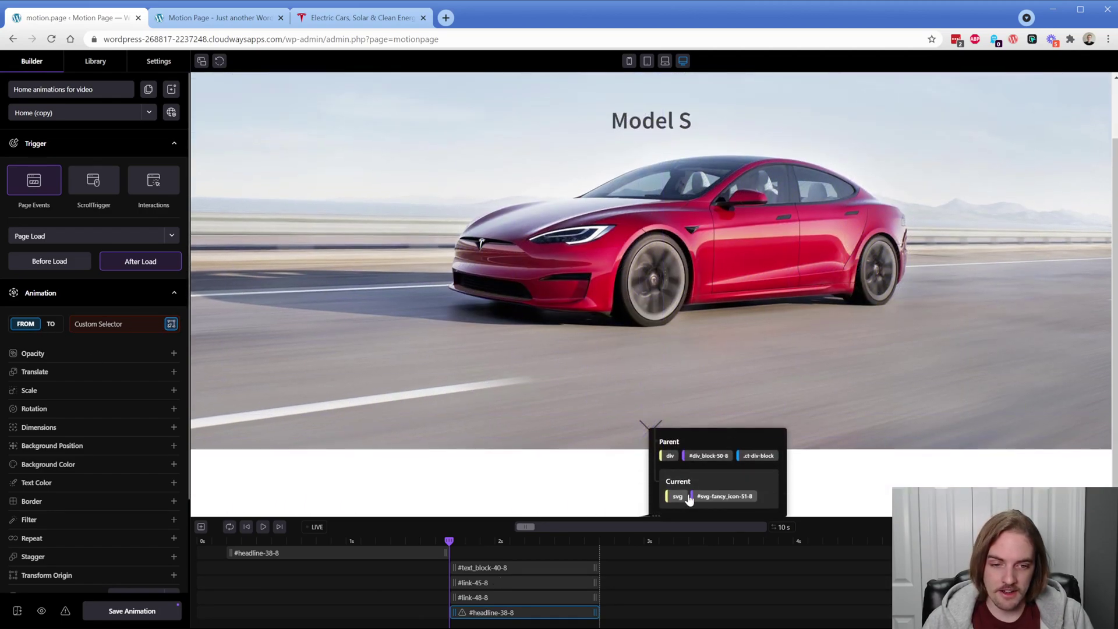
left_click(725, 498)
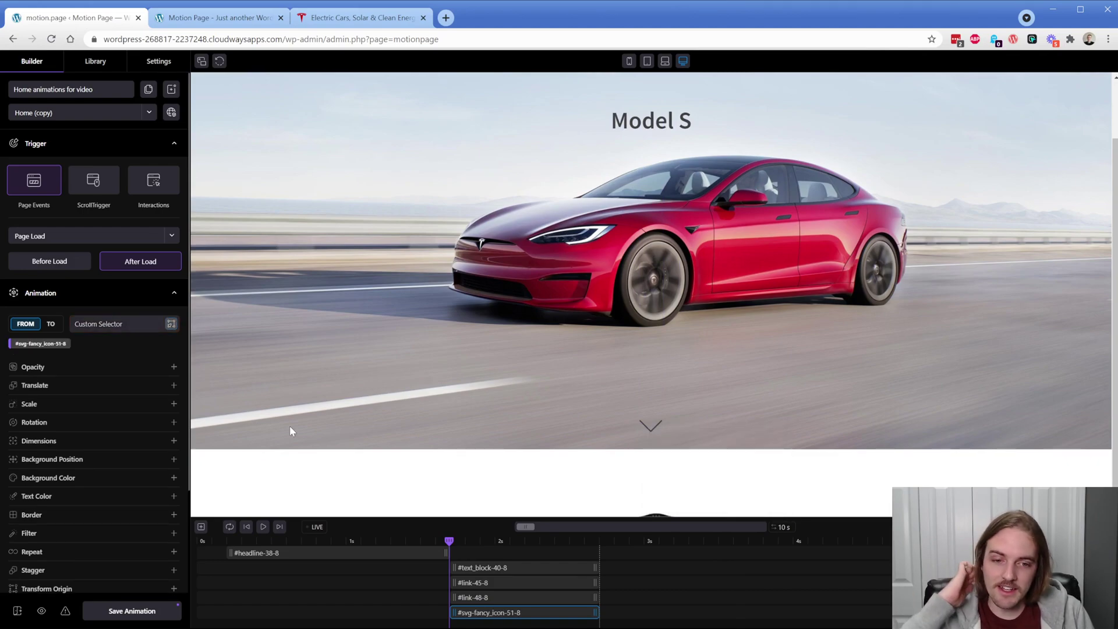
Check the arrow on Tesla's site, and make the arrow icon item run from about 2.2s to 2.7s.
left_click(310, 22)
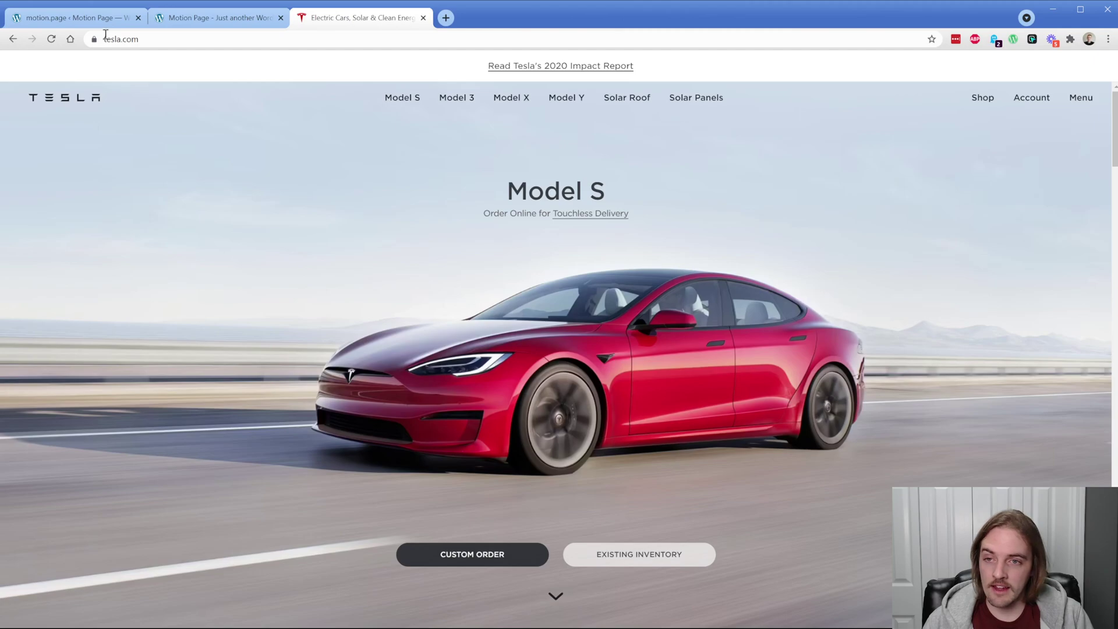
key("ctrl+1")
left_click_drag(597, 615, 559, 617)
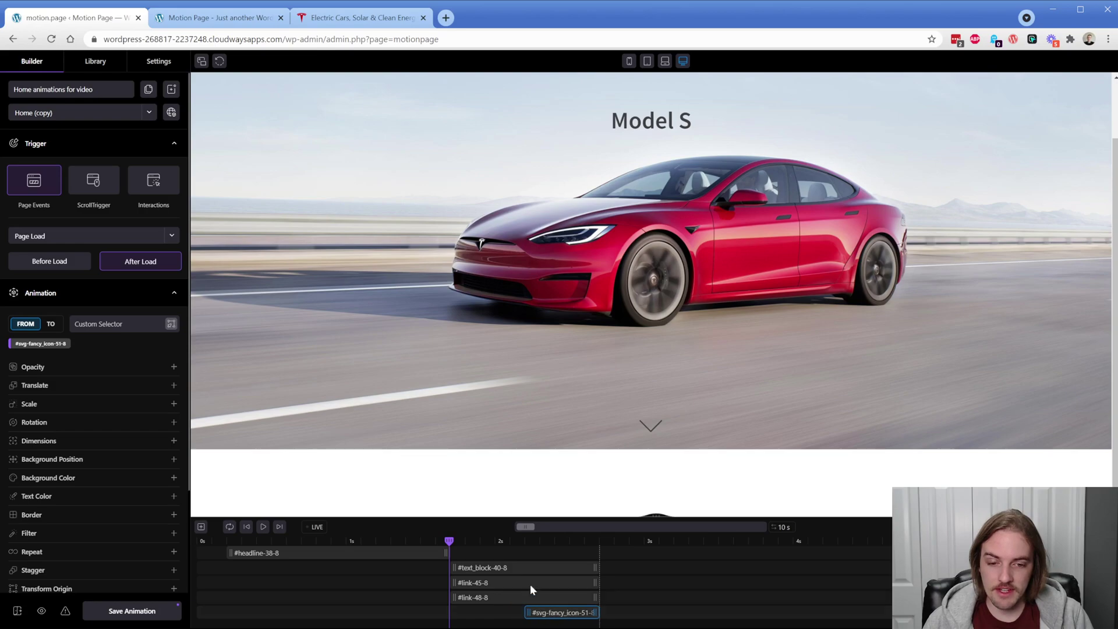
Set the arrow icon item's From opacity to 0 with the playhead at about 2.2s, and enlarge the timeline area further.
left_click(524, 545)
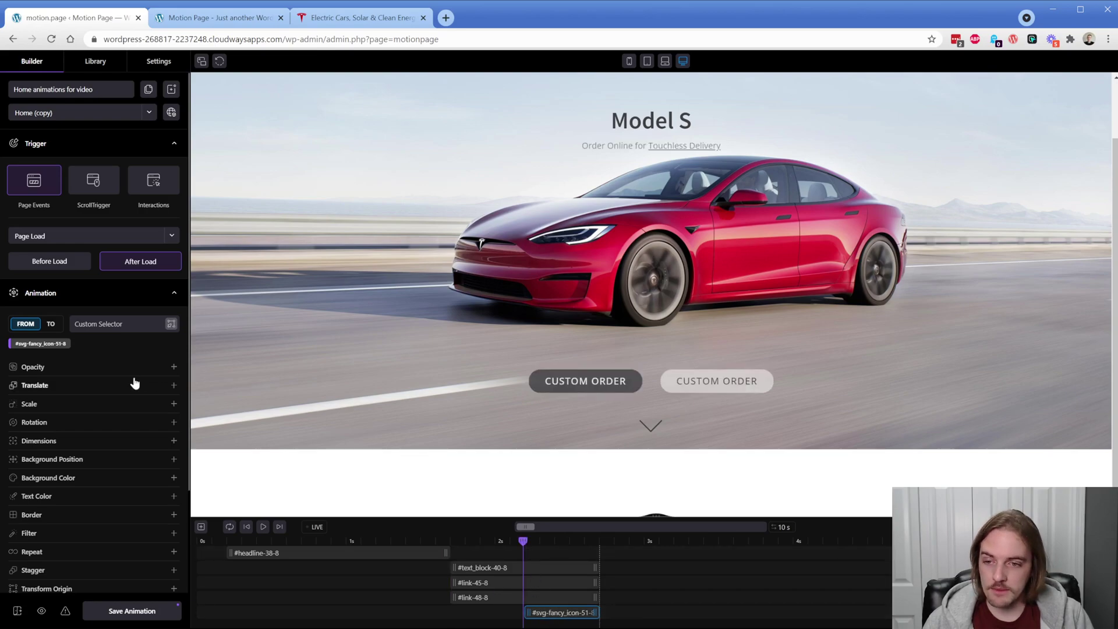
left_click(82, 368)
left_click(140, 382)
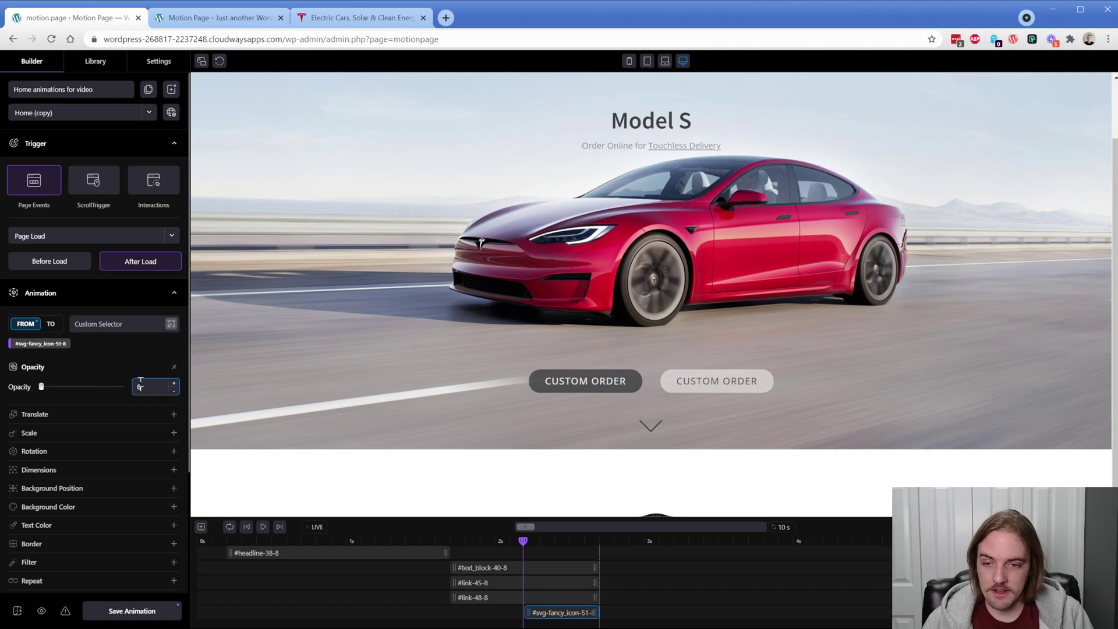
type("0")
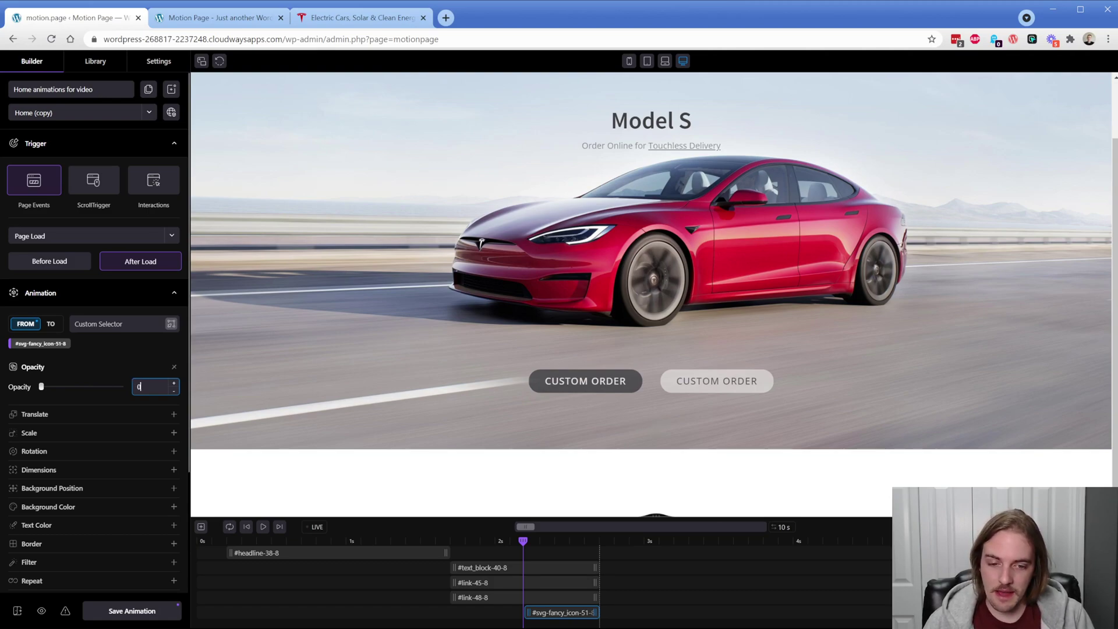
right_click(553, 614)
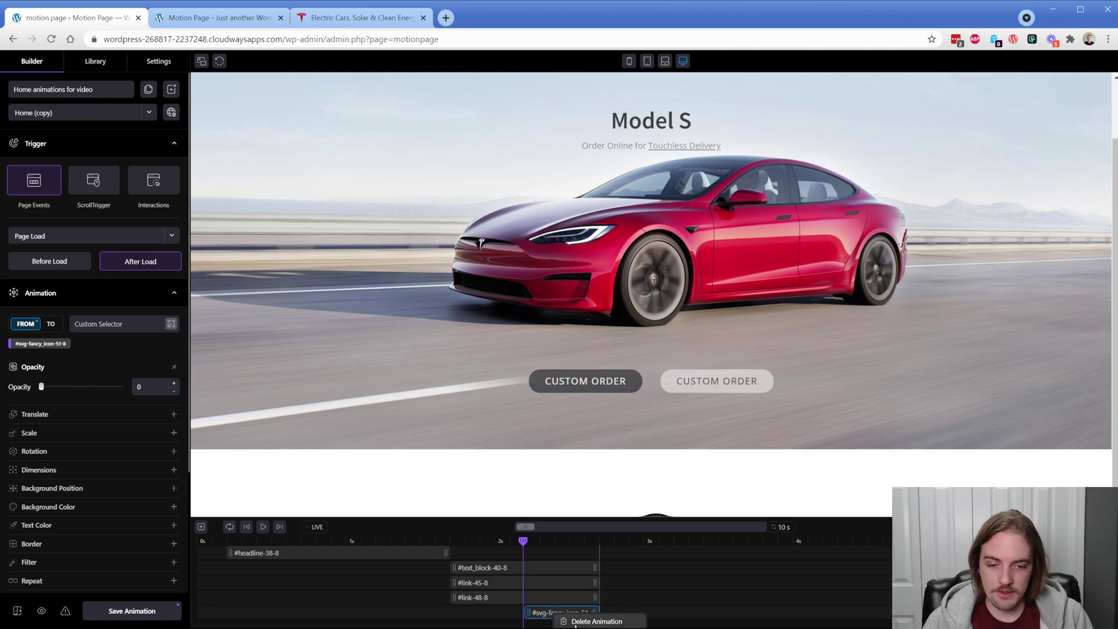
left_click(657, 516)
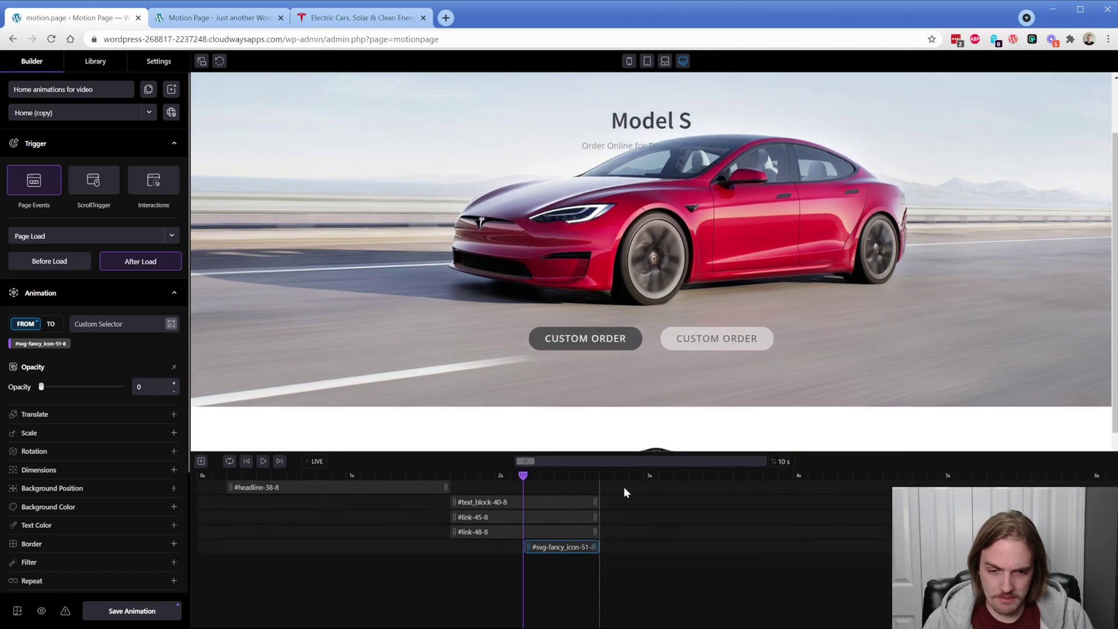
Duplicate the arrow icon's timeline item, extend the copy to end at about 3.2s, and remove its Opacity setting.
right_click(554, 546)
left_click(592, 580)
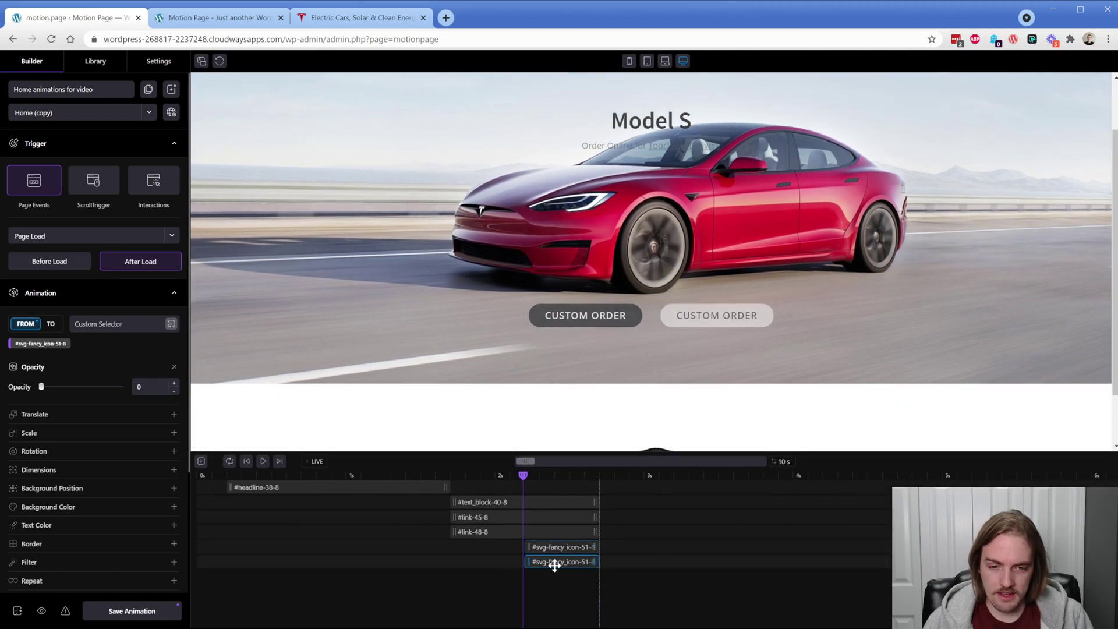
left_click(653, 449)
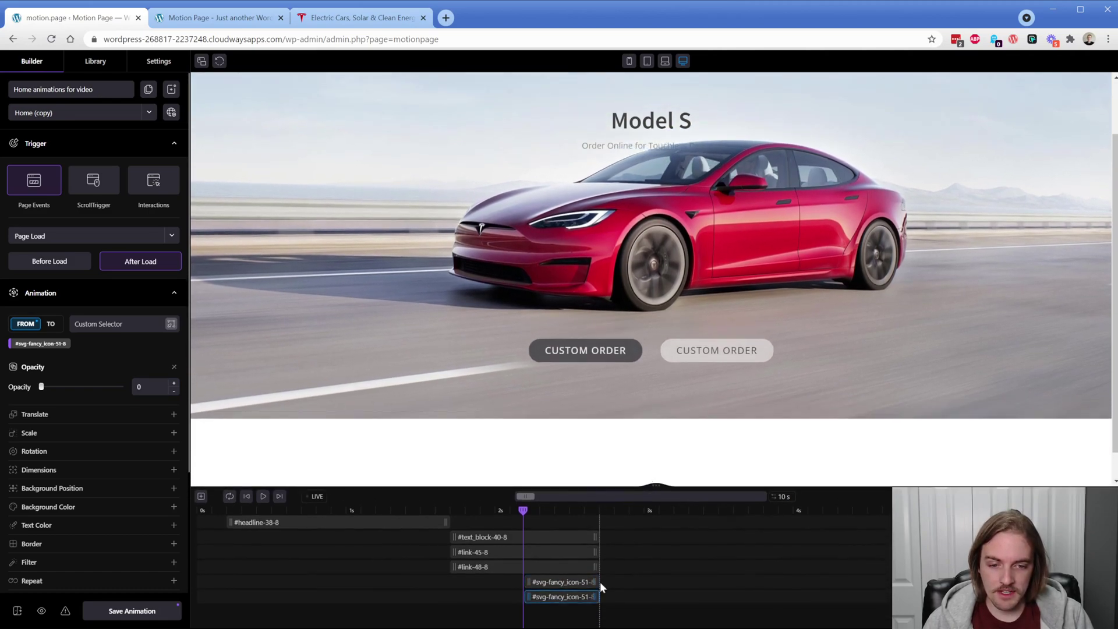
left_click_drag(596, 597, 670, 599)
left_click(173, 367)
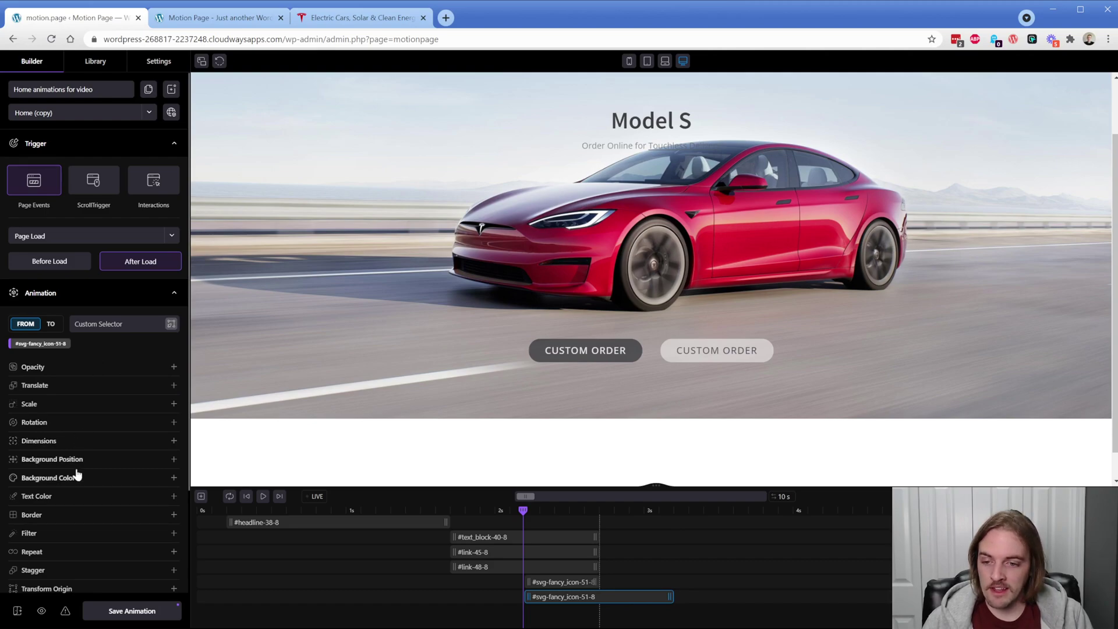
Set the duplicated arrow item's Repeat to -1 with Yoyo enabled and its ease to Elastic.
scroll(77, 474, "down", 2)
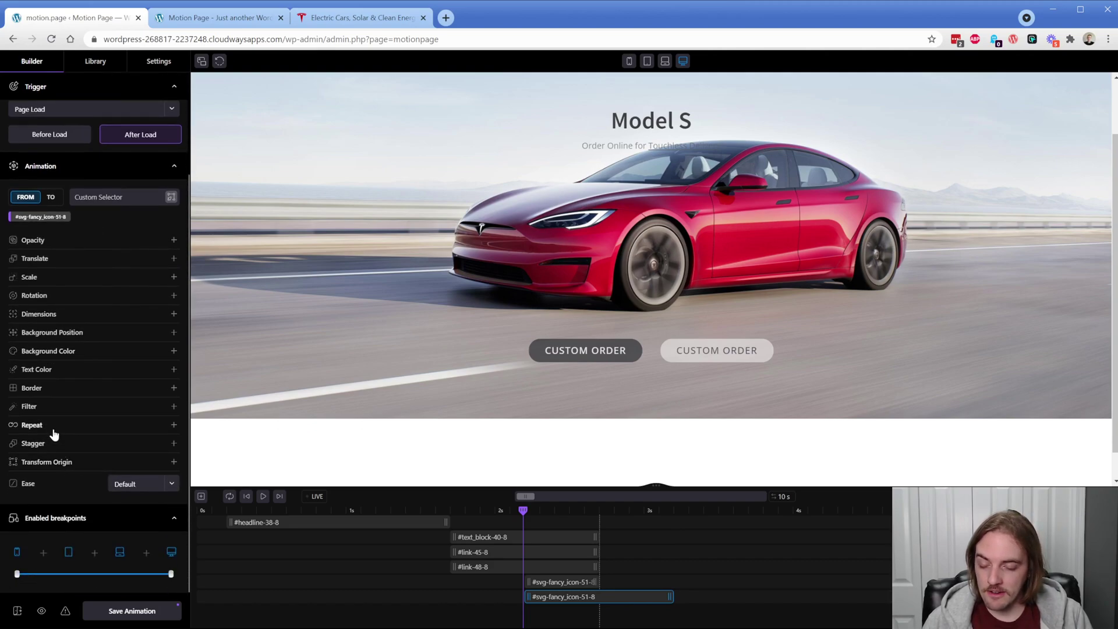
left_click(53, 431)
left_click(74, 449)
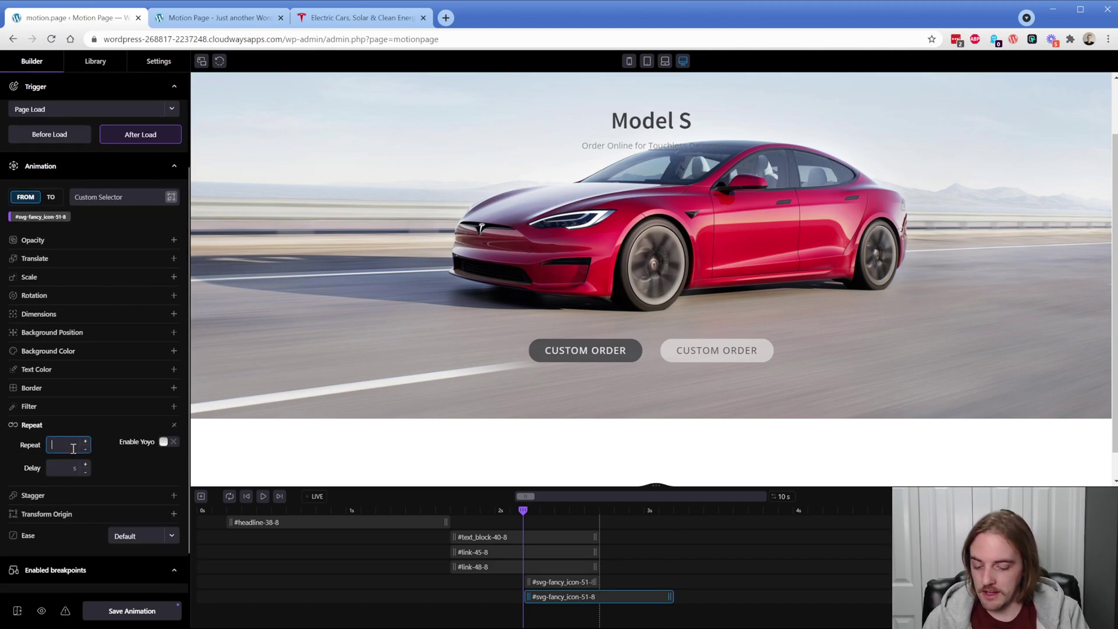
type("-1")
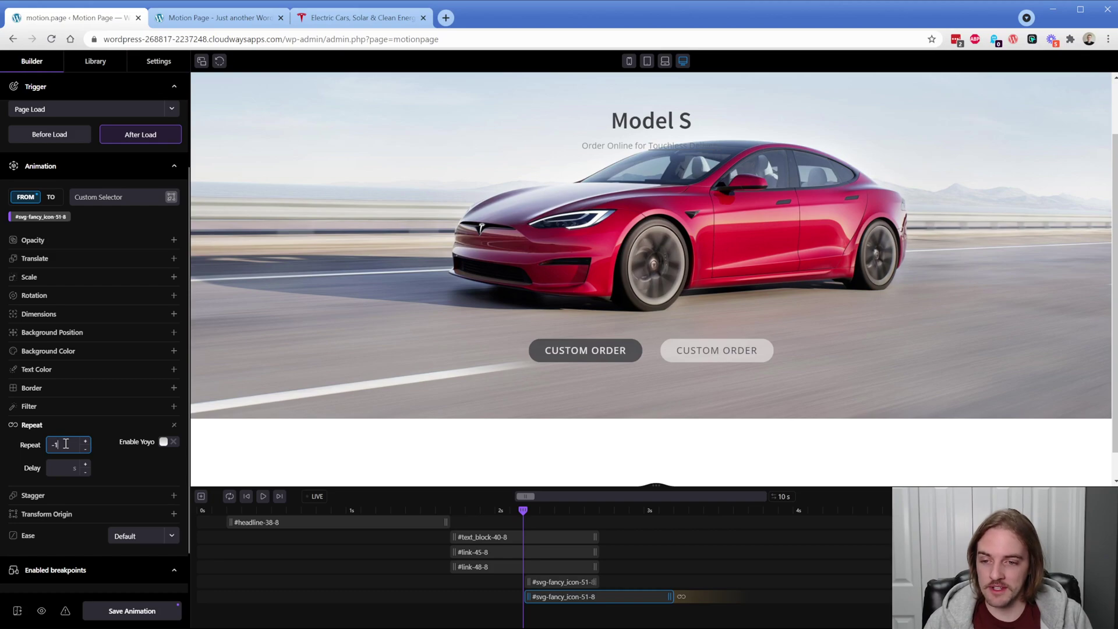
left_click(163, 441)
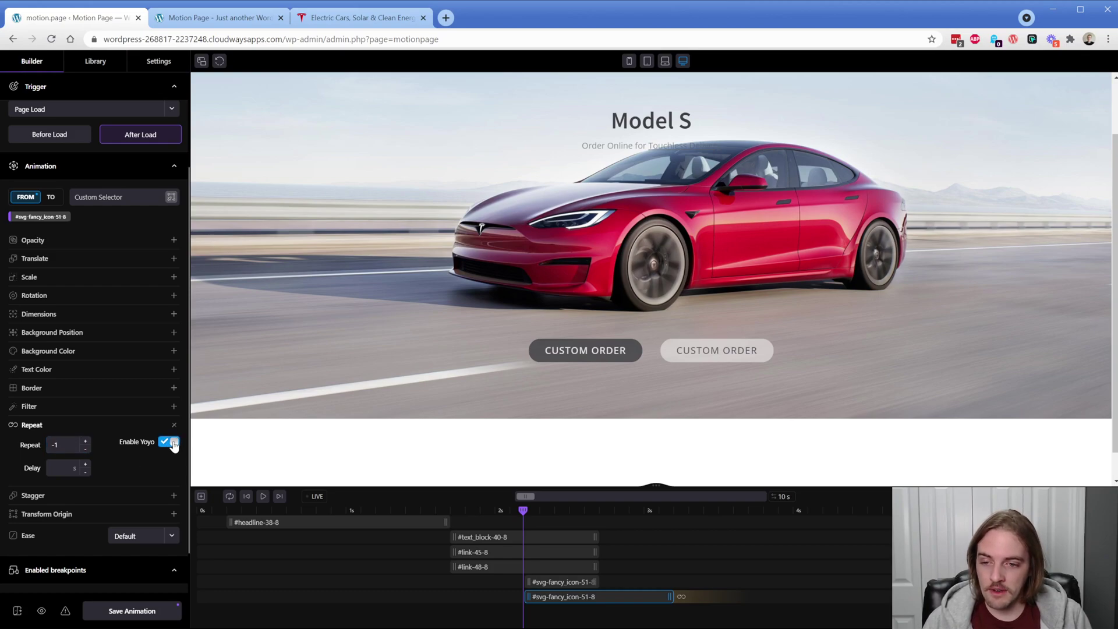
scroll(121, 418, "down", 1)
left_click(127, 484)
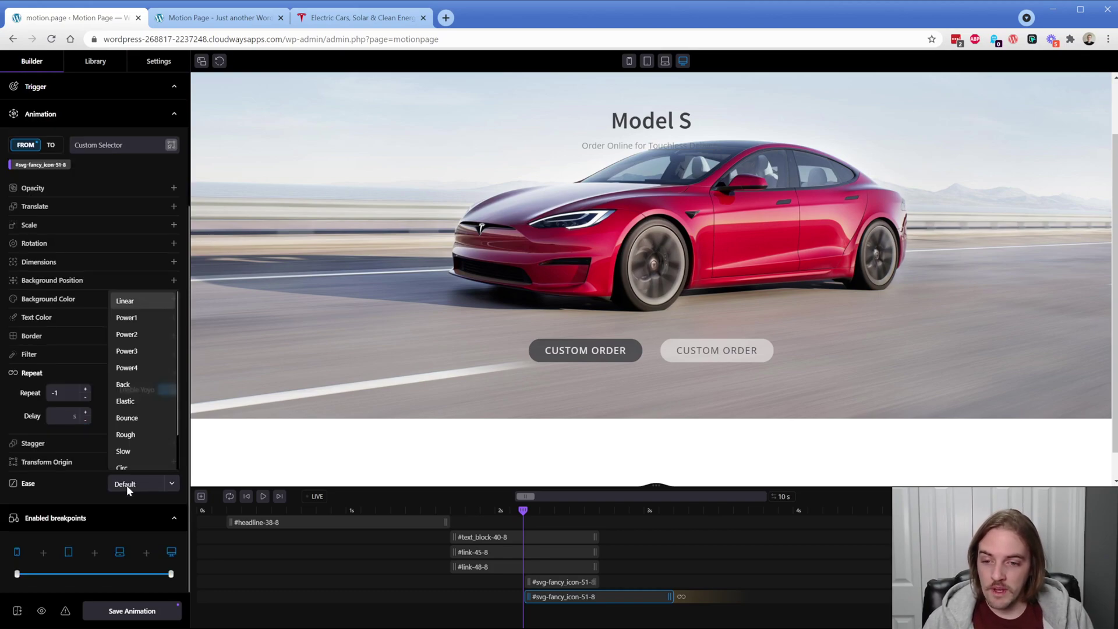
left_click(132, 402)
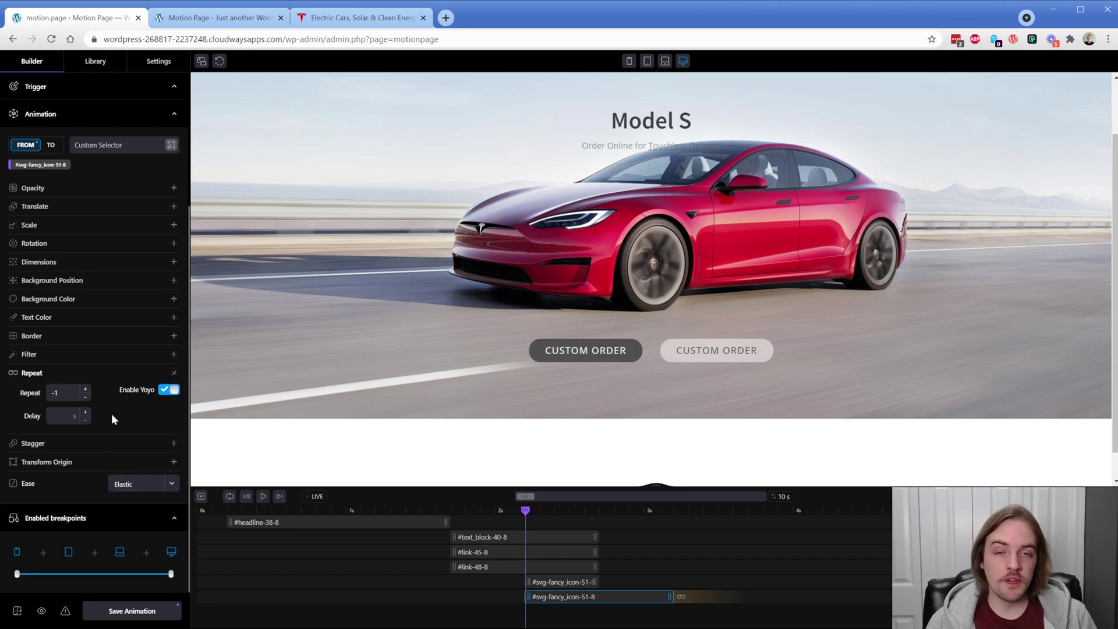
Add Translate to the duplicated arrow item, with Y at 5 px in From and -5 px in To.
scroll(111, 413, "up", 1)
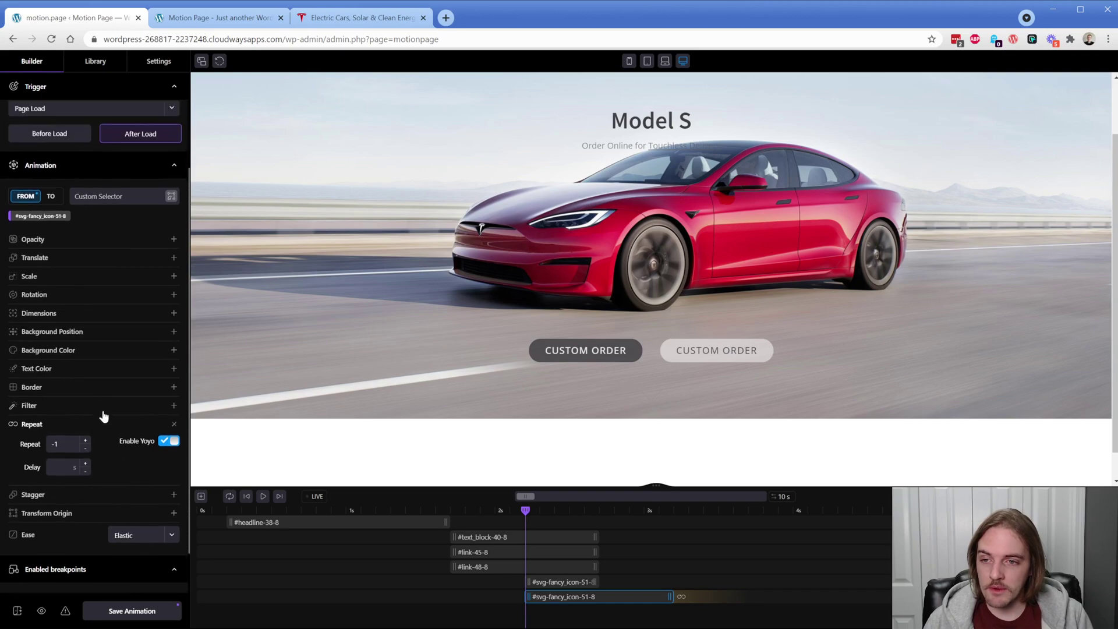
left_click(44, 268)
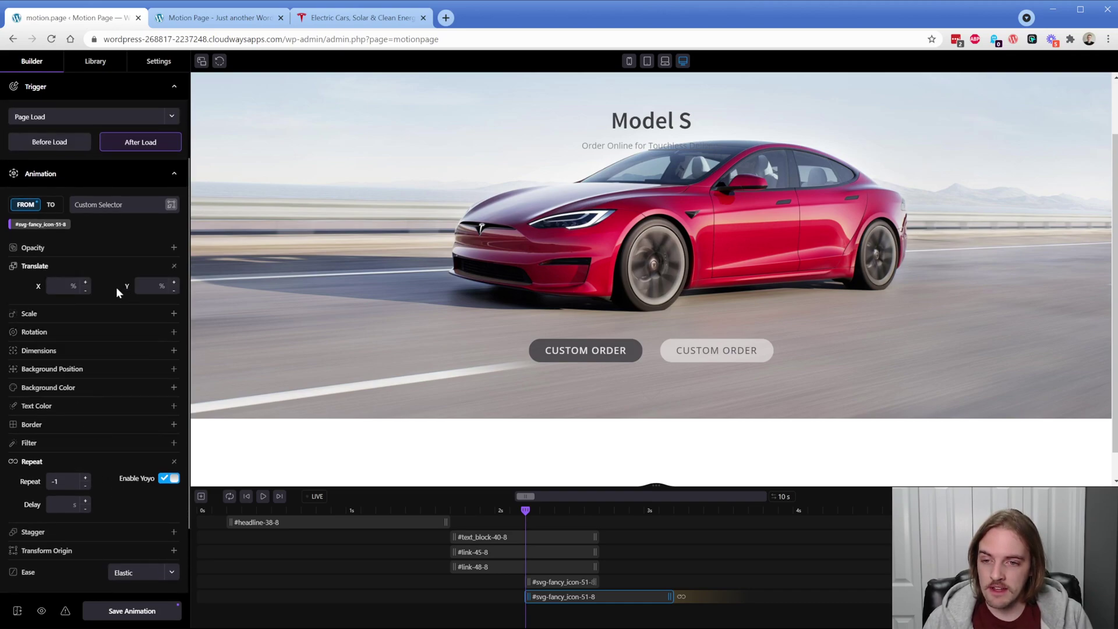
left_click(150, 286)
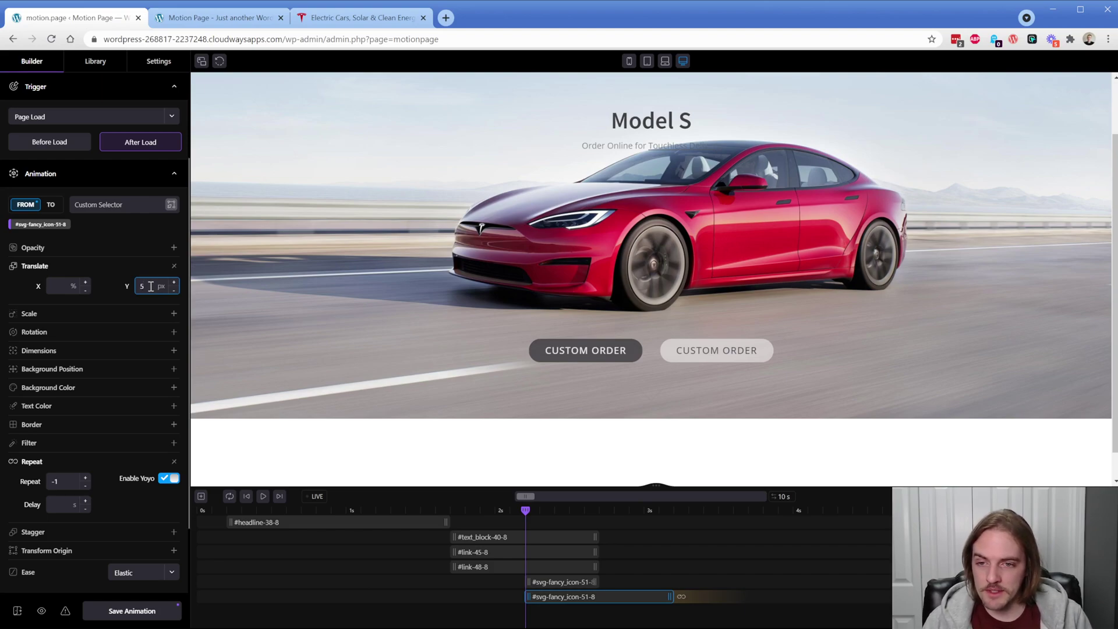
left_click(51, 205)
left_click(55, 267)
left_click(150, 288)
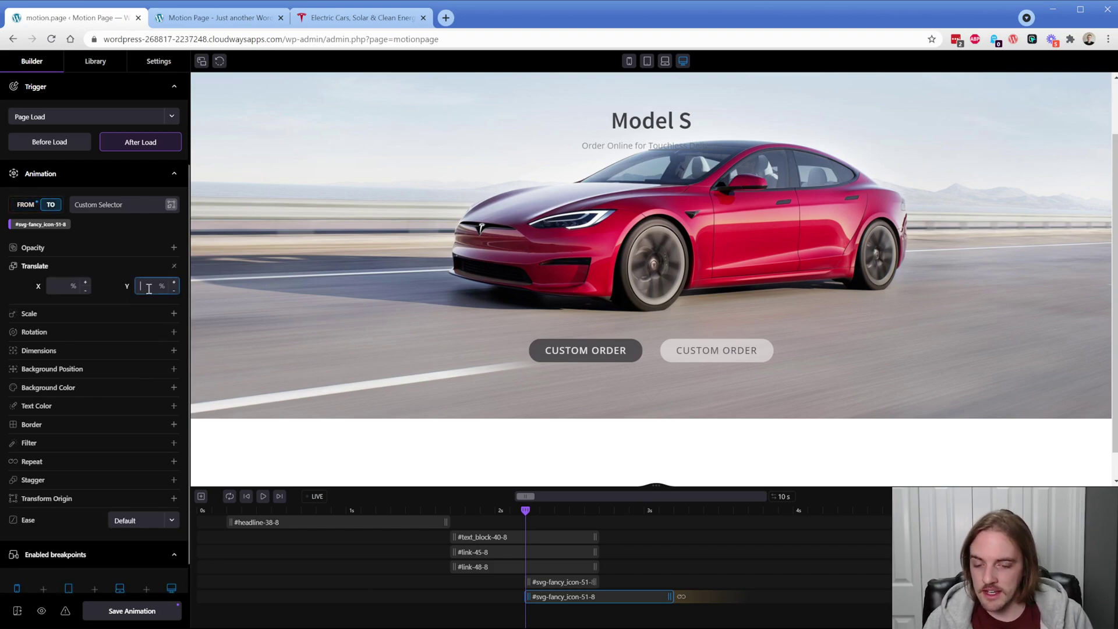
key("Return")
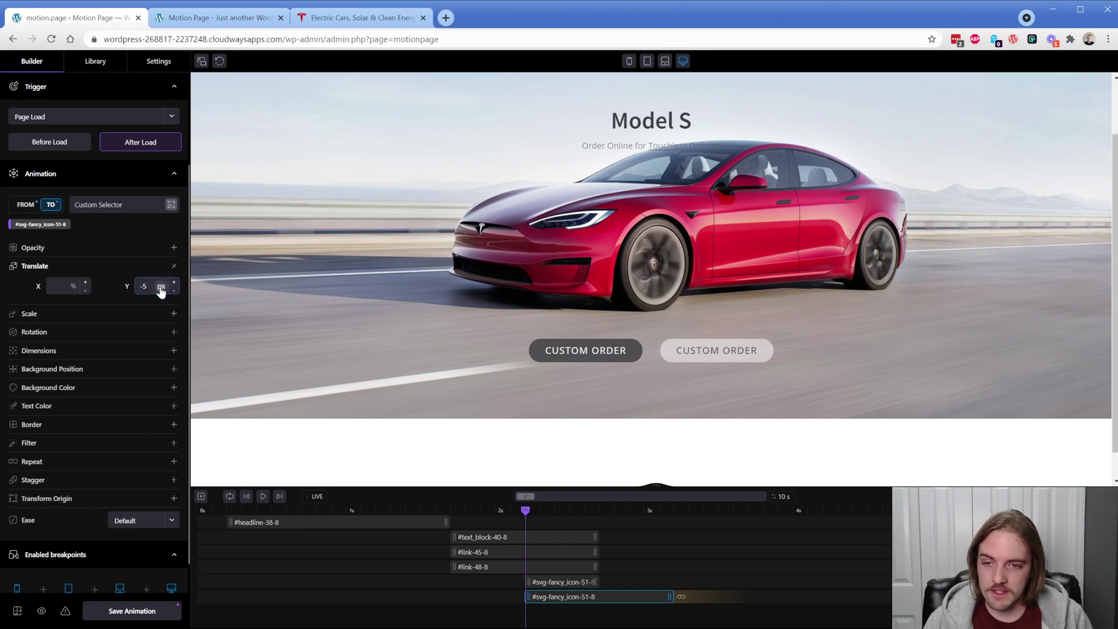
Reverse the arrow's vertical movement to Translate Y -5 px in From and 5 px in To, and save the animation.
mouse_move(526, 512)
left_mouse_down()
mouse_move(655, 522)
mouse_move(534, 522)
mouse_move(611, 513)
mouse_move(526, 527)
left_mouse_up()
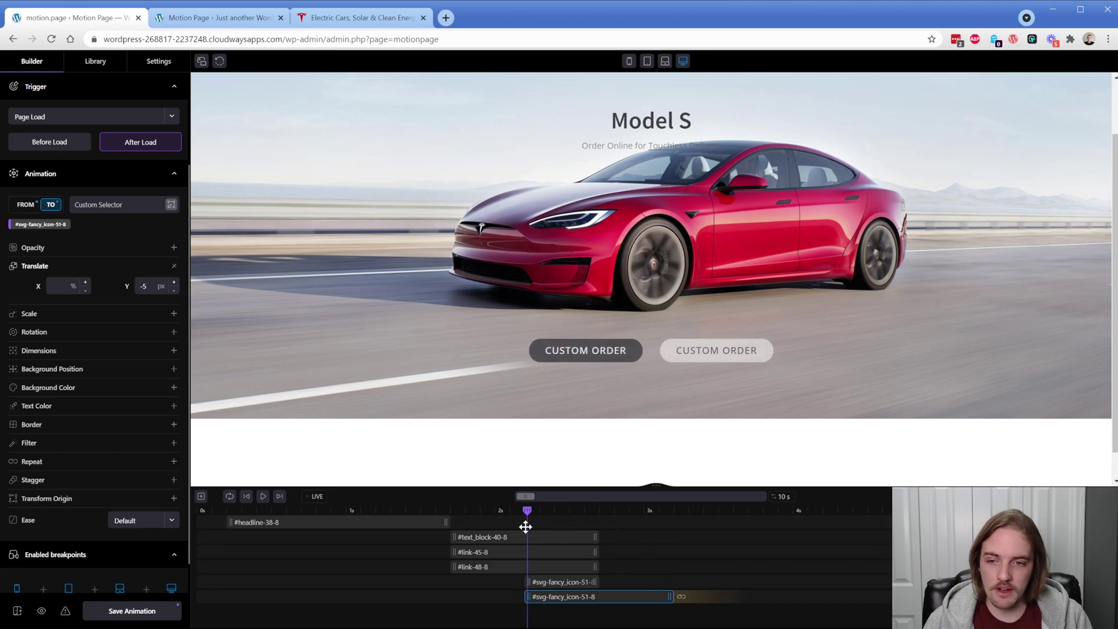
left_click(26, 204)
left_click(145, 286)
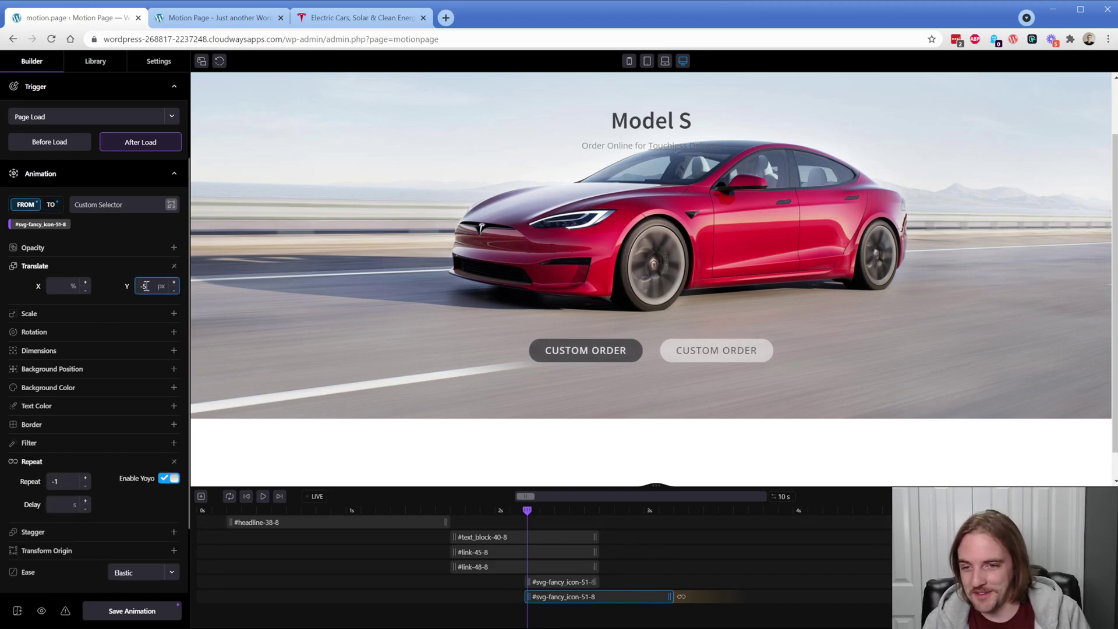
left_click(51, 204)
left_click_drag(150, 286, 129, 292)
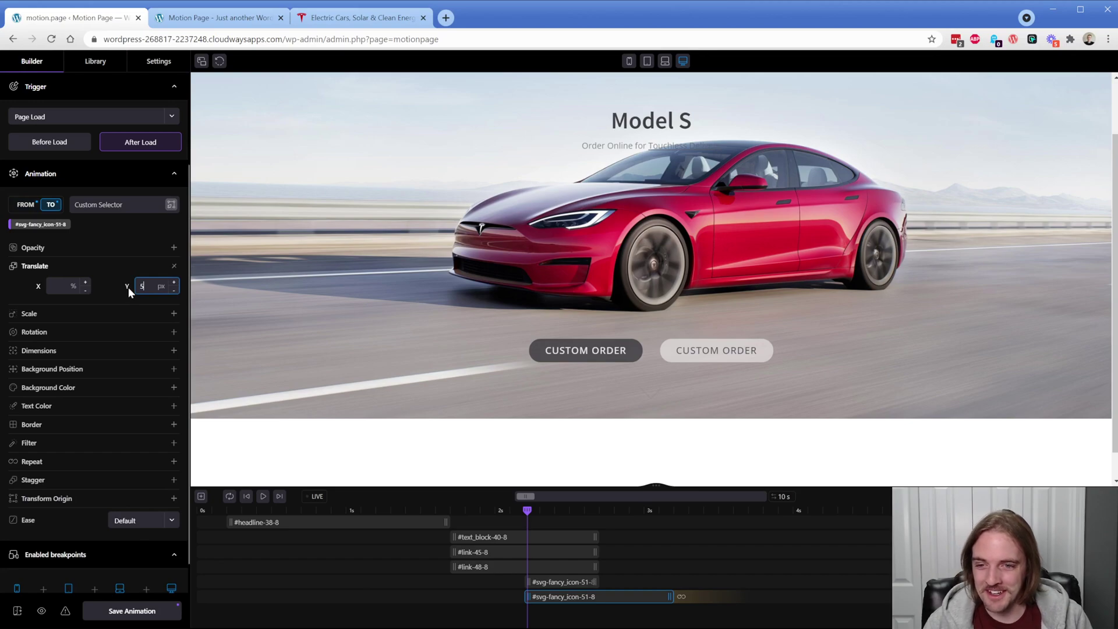
left_click(141, 612)
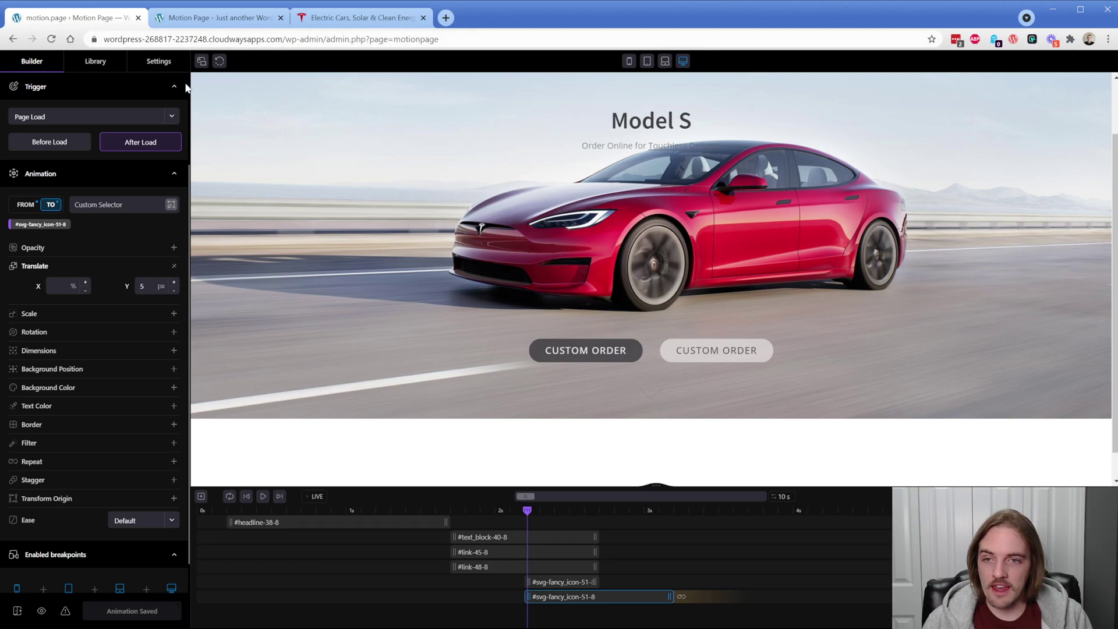
Open the site's /home-copy/ page and reload it to check the intro animation on the live page.
left_click(196, 25)
left_click(300, 40)
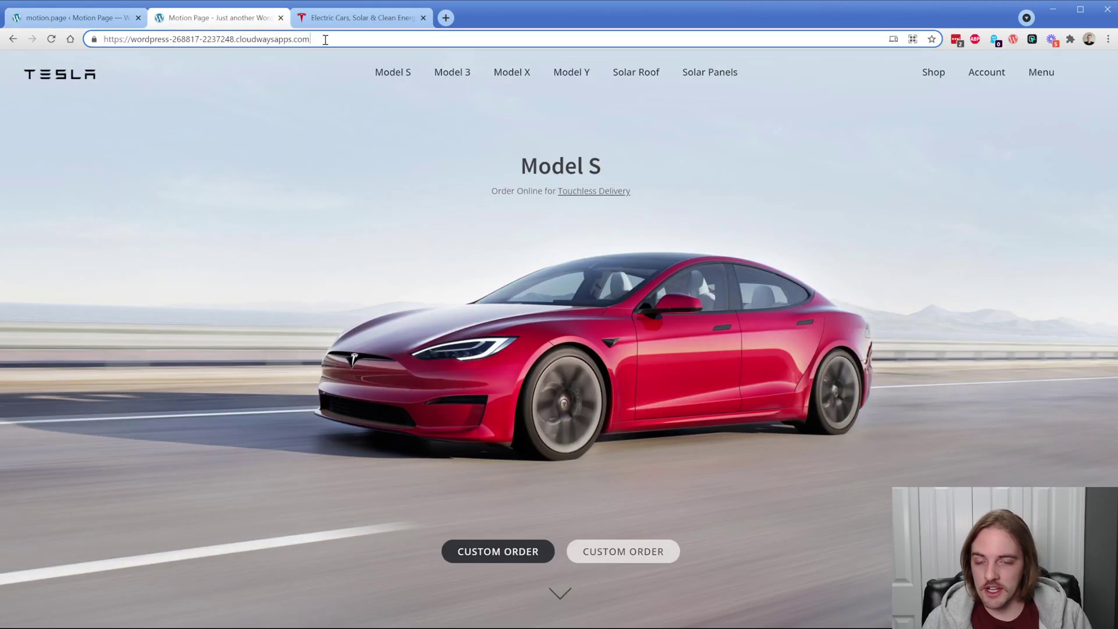
type("/home-c")
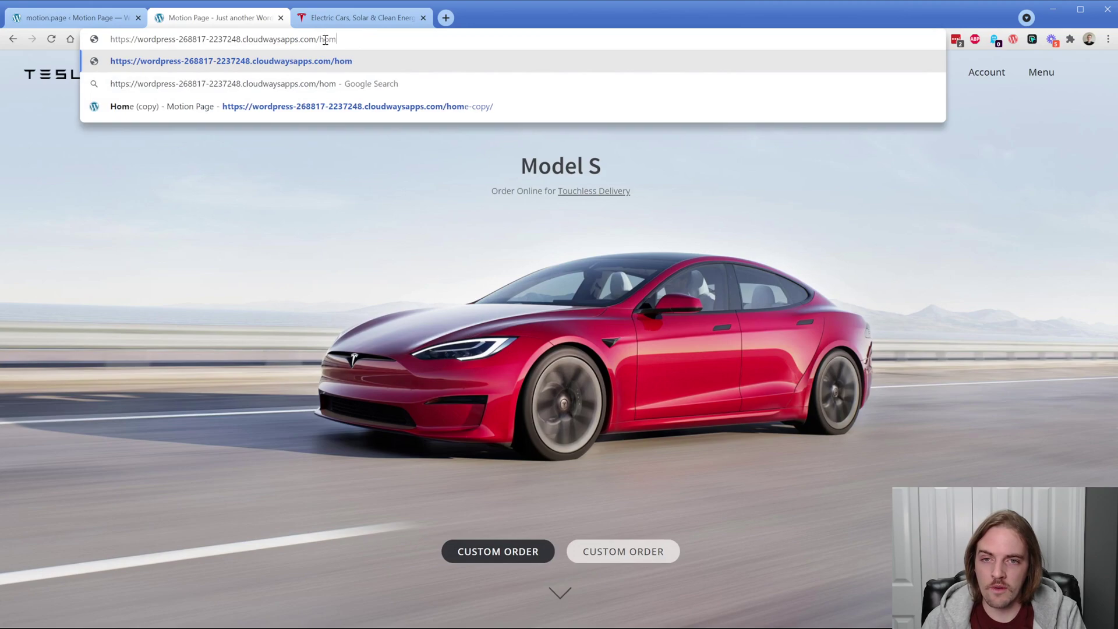
left_click(325, 106)
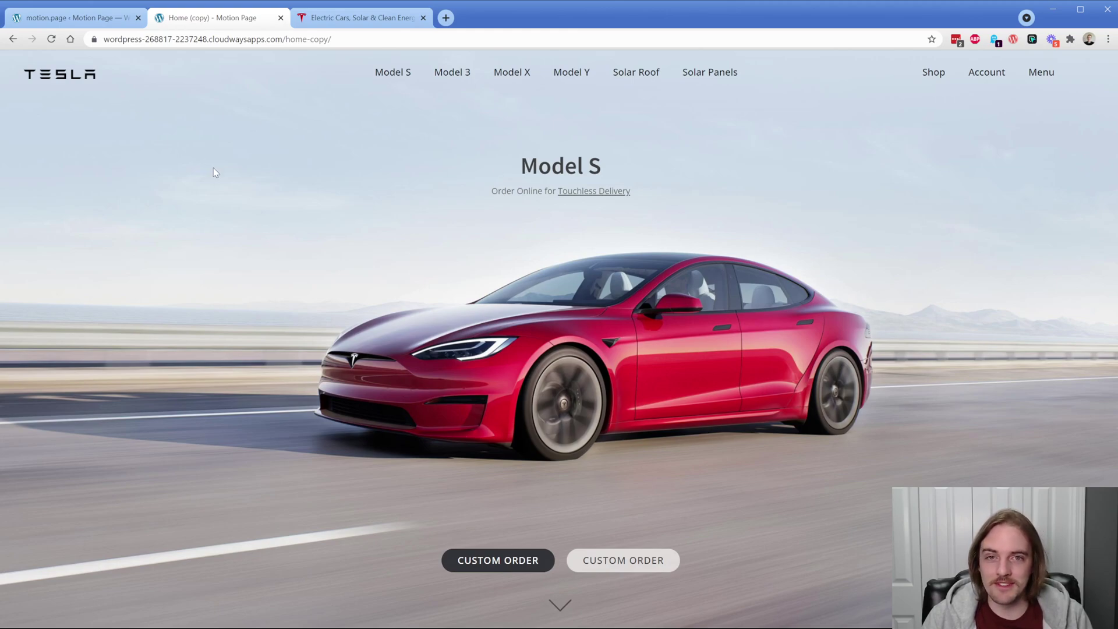
left_click(51, 39)
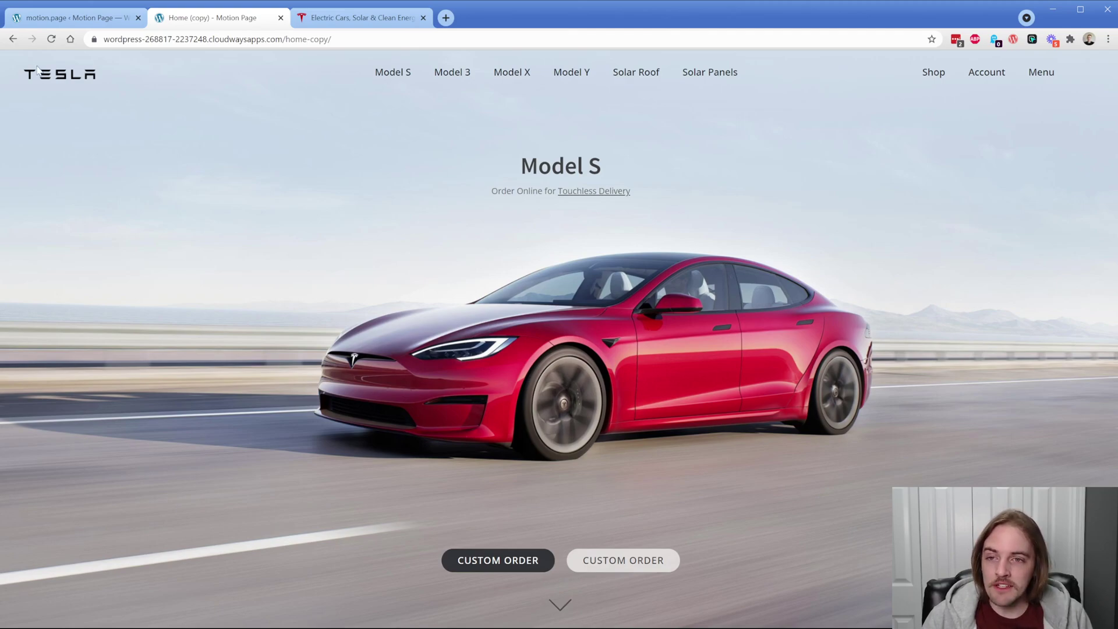
left_click(51, 39)
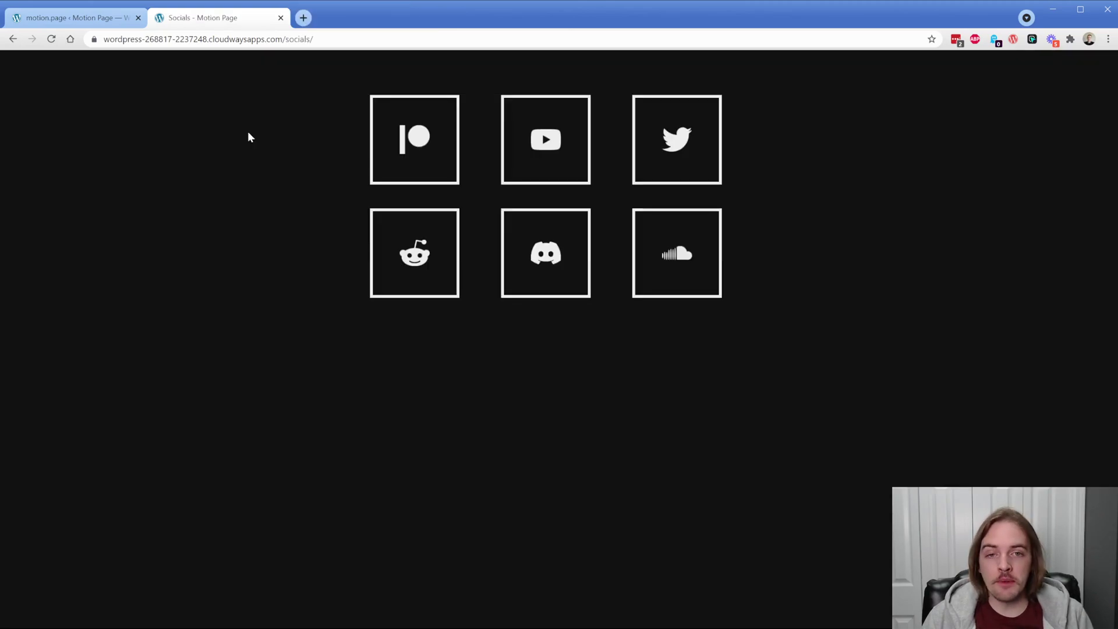
Check the Socials page's load animation, and create a new motion.page timeline named "Socials Page" assigned to the Socials page.
left_click(51, 39)
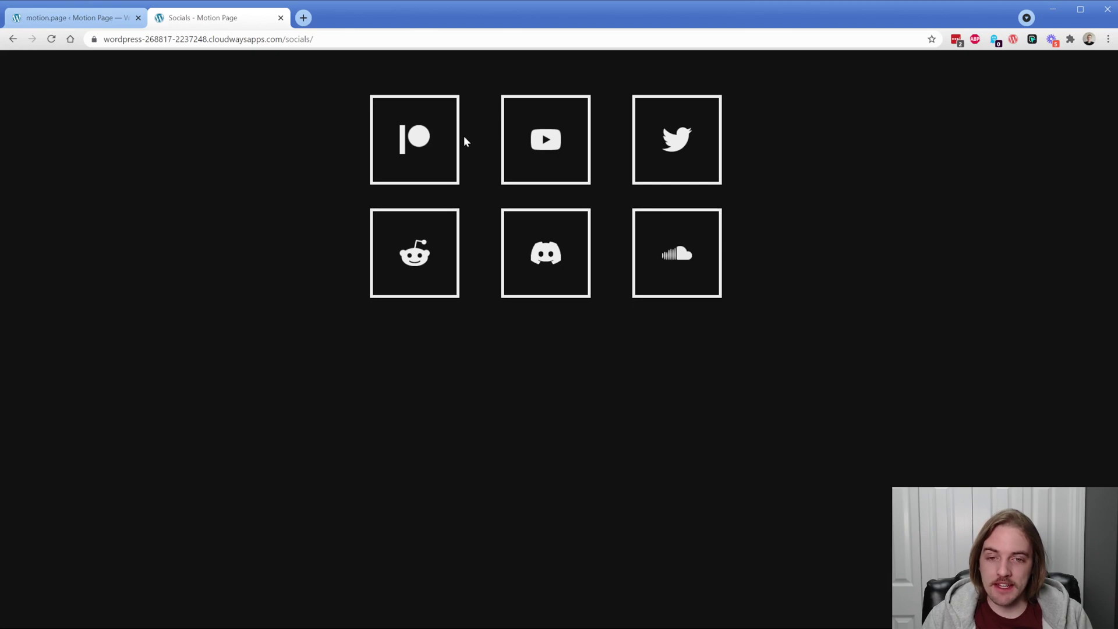
left_click(51, 39)
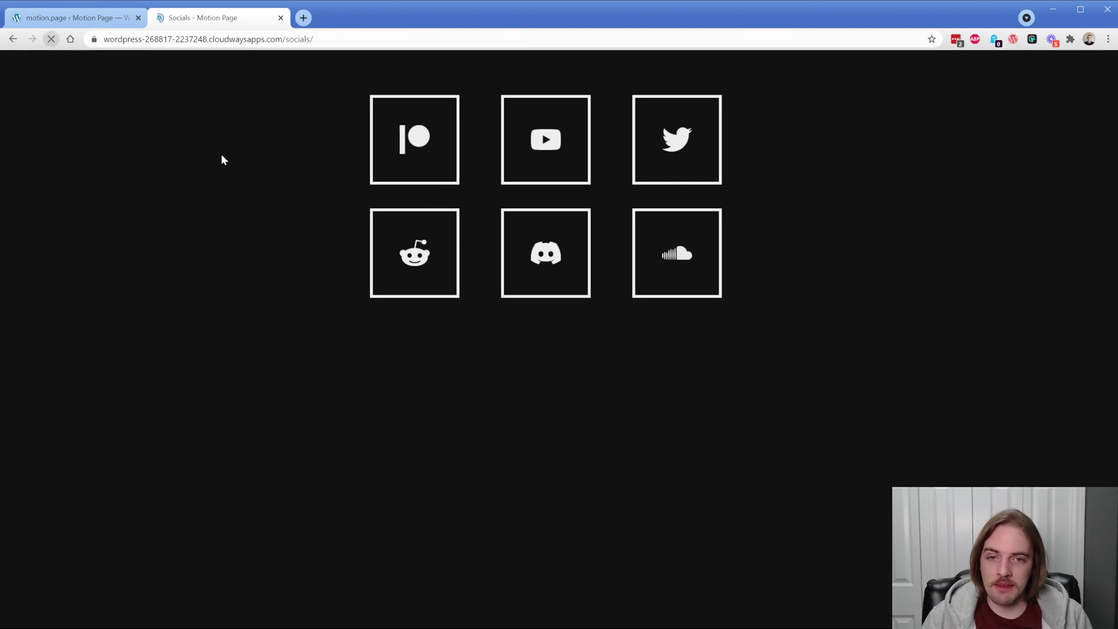
left_click(94, 21)
scroll(76, 111, "up", 3)
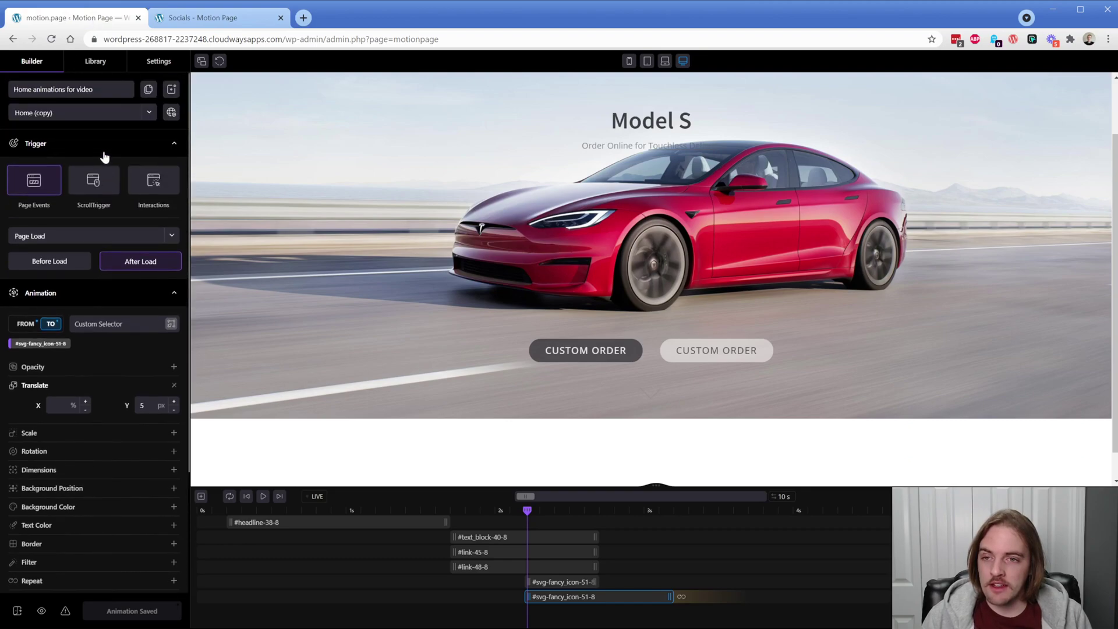
left_click(172, 89)
left_click(71, 89)
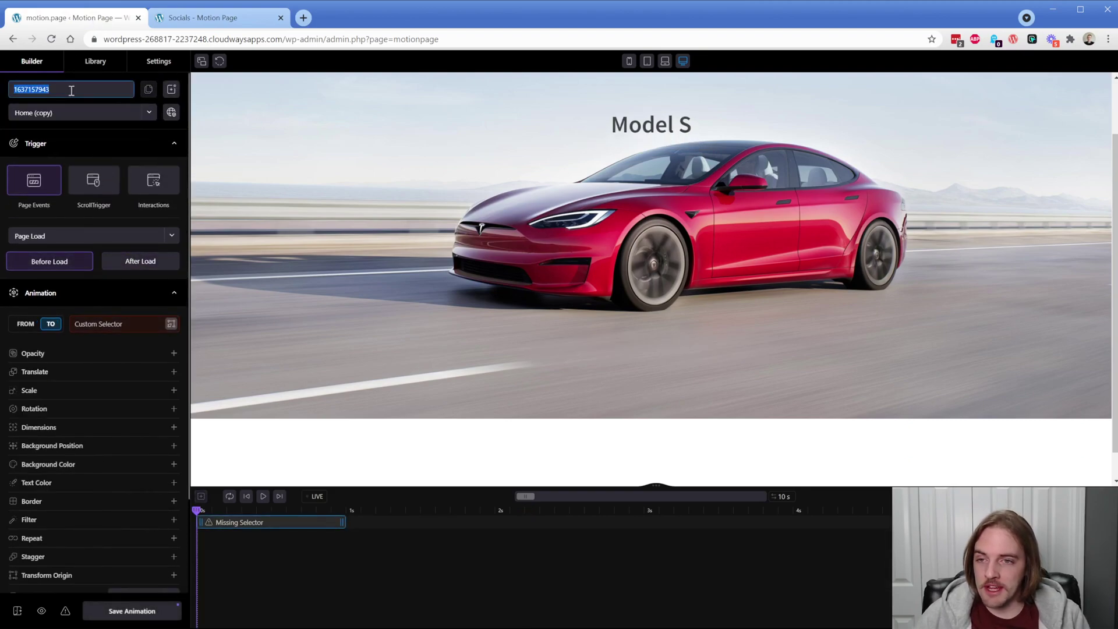
type("Socials Page")
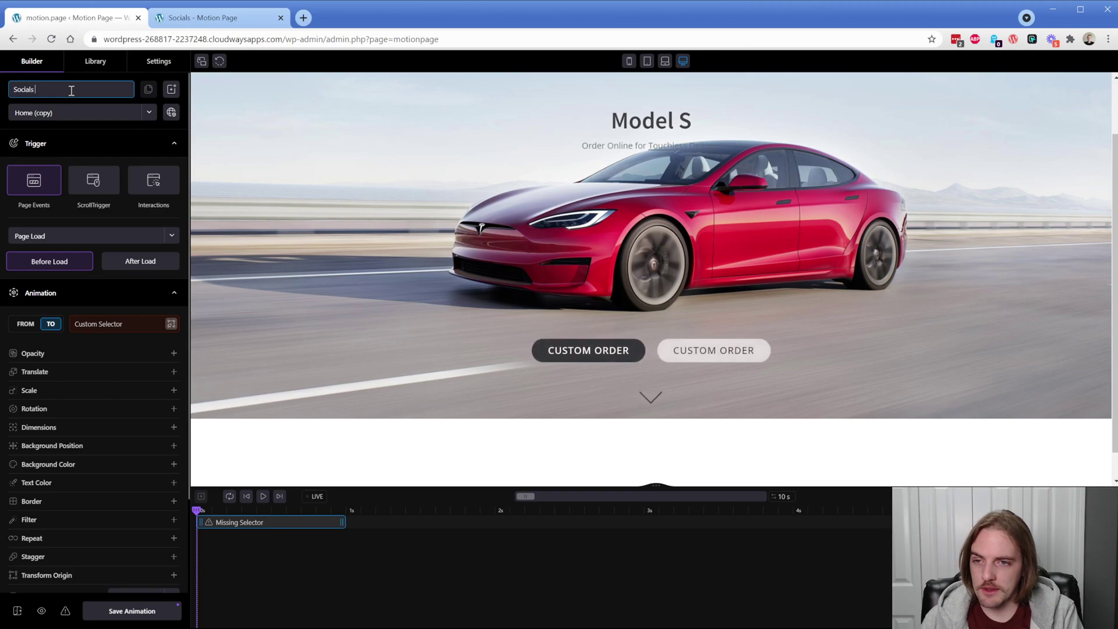
left_click(70, 114)
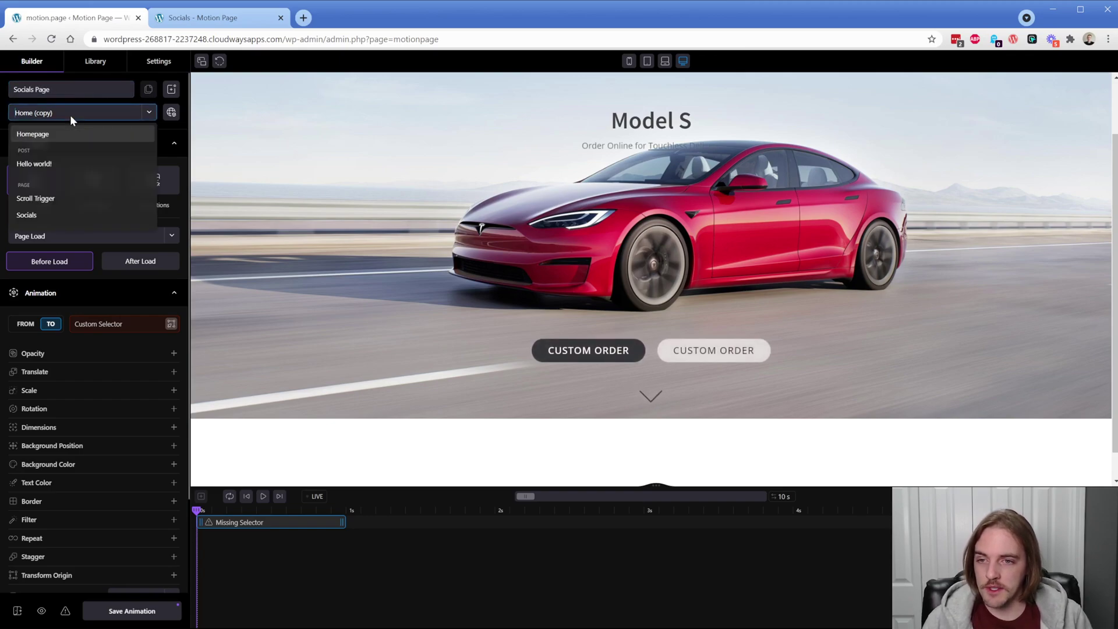
left_click(50, 219)
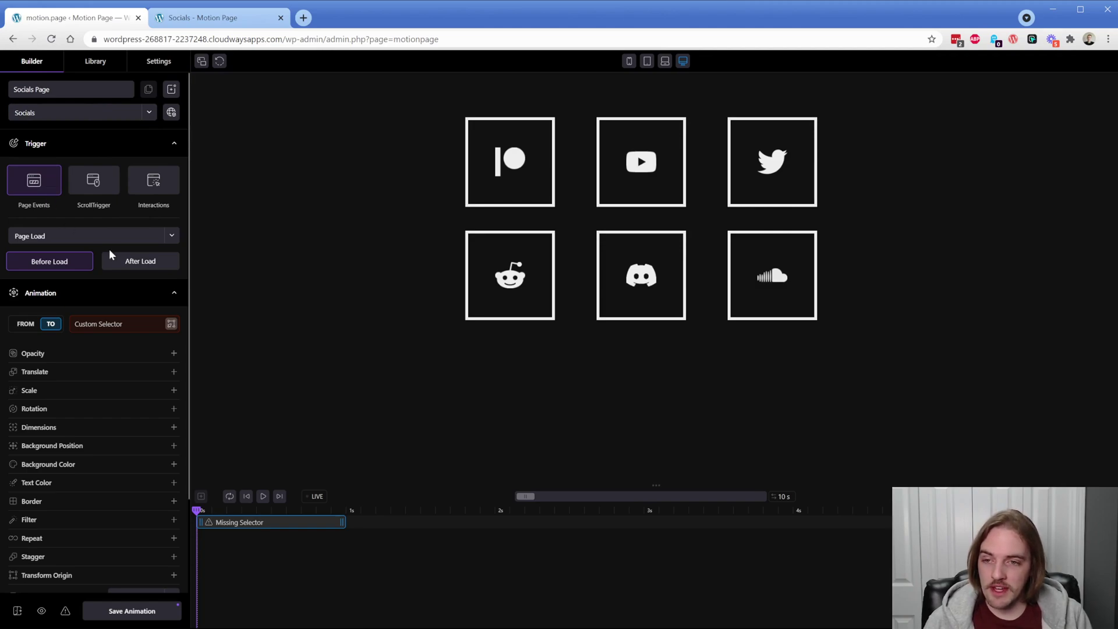
Set the page-load trigger to After Load and make the item a From animation targeting the social boxes' class .social-wrapper.
left_click(128, 264)
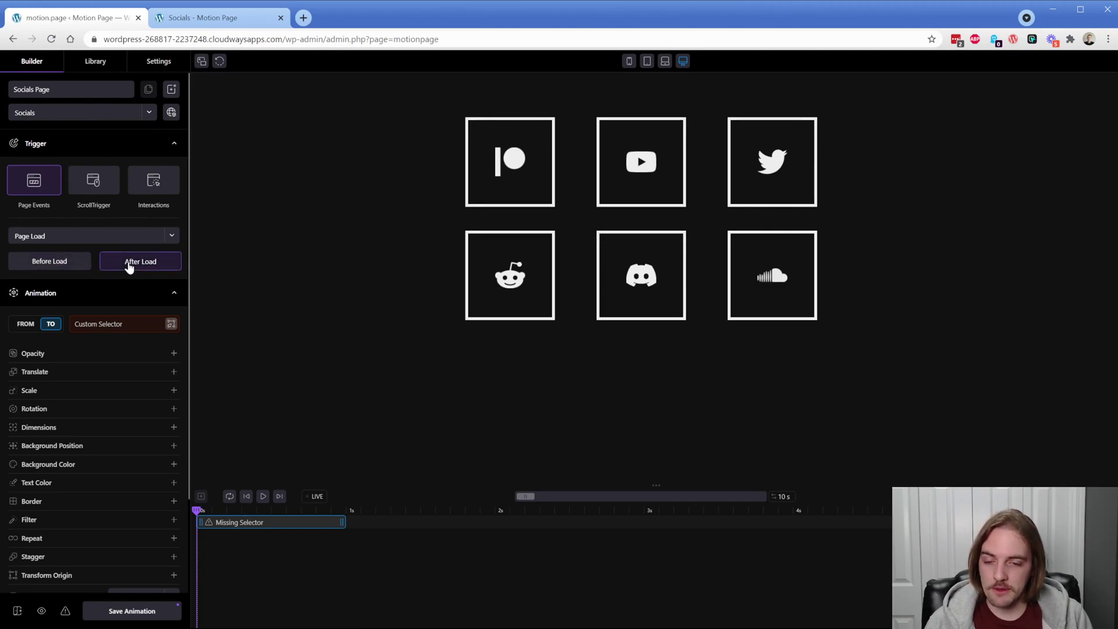
left_click(26, 328)
left_click(171, 324)
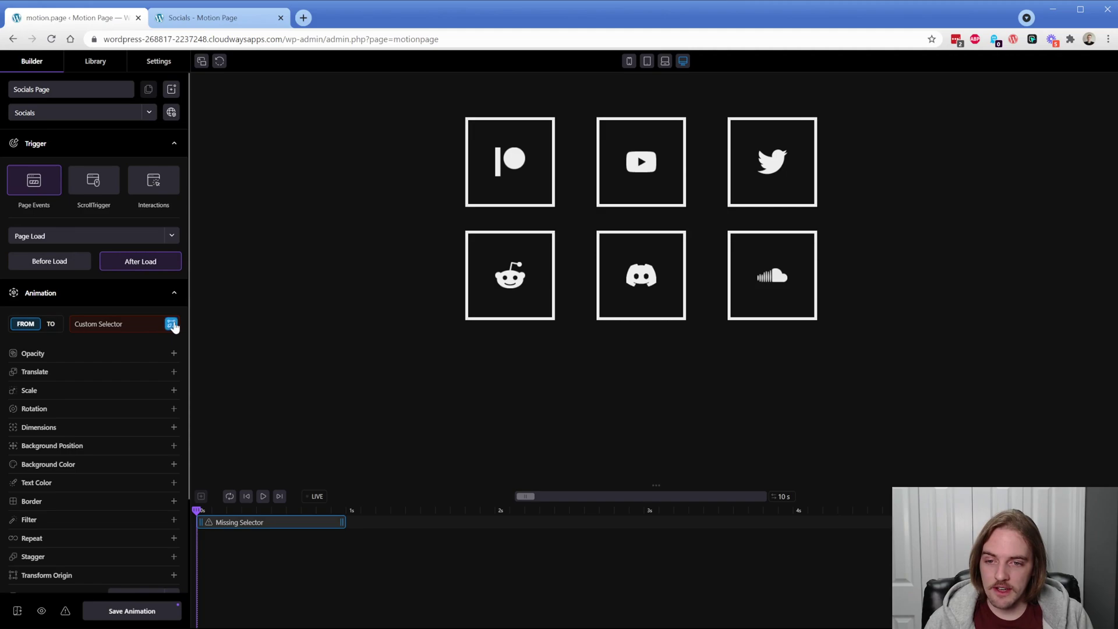
left_click(472, 203)
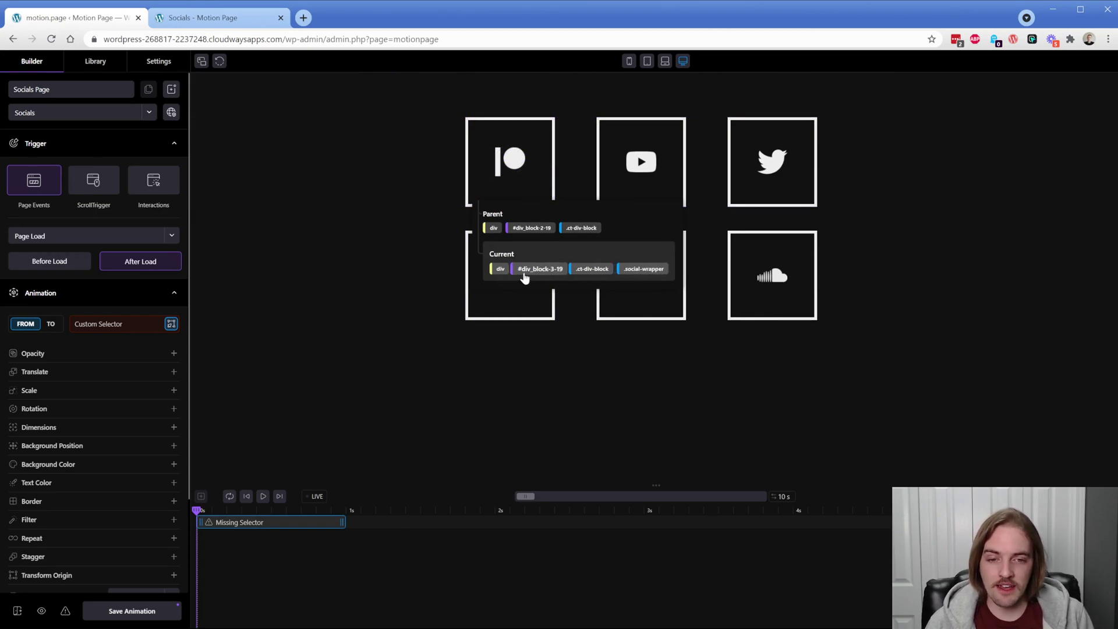
left_click(642, 270)
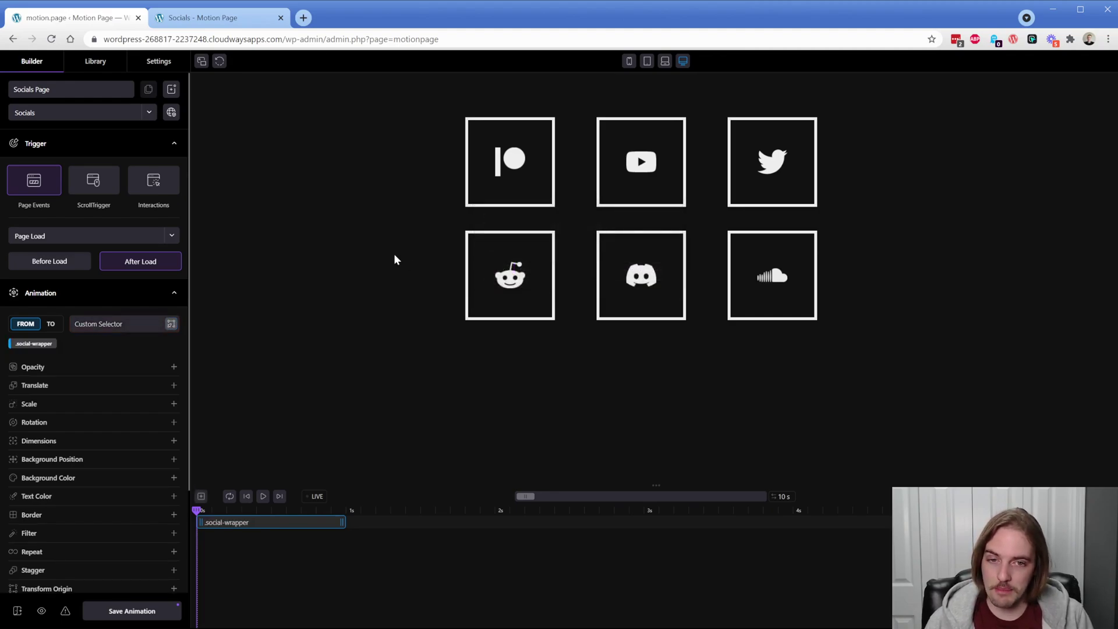
Add an Opacity property to the From state of the social boxes and set it to 1.
left_click(81, 370)
left_click(148, 388)
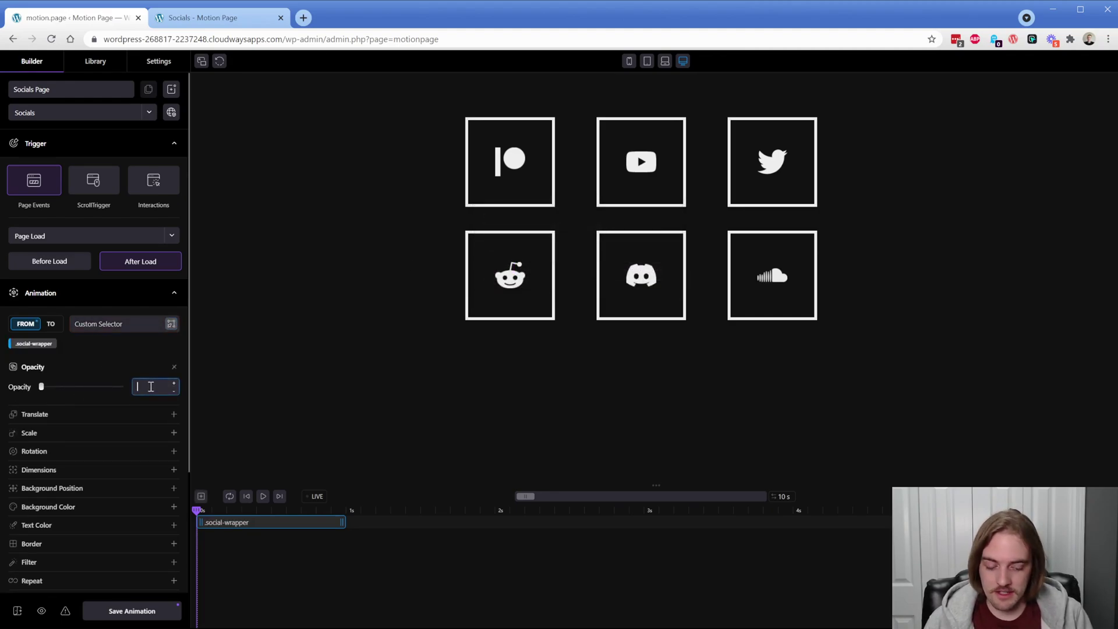
type("0")
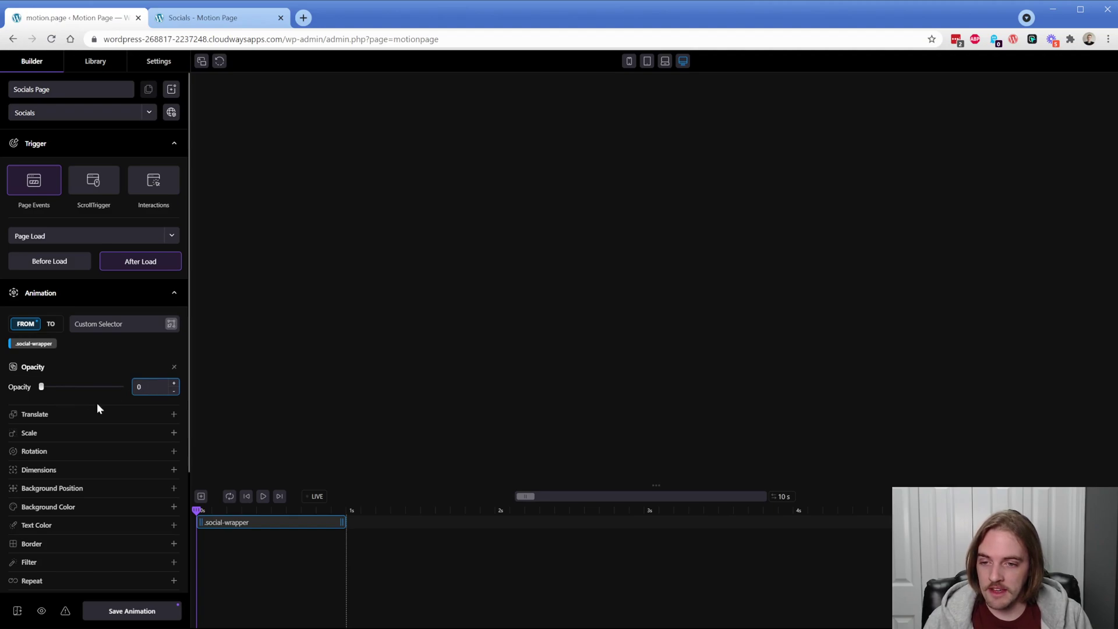
type("1")
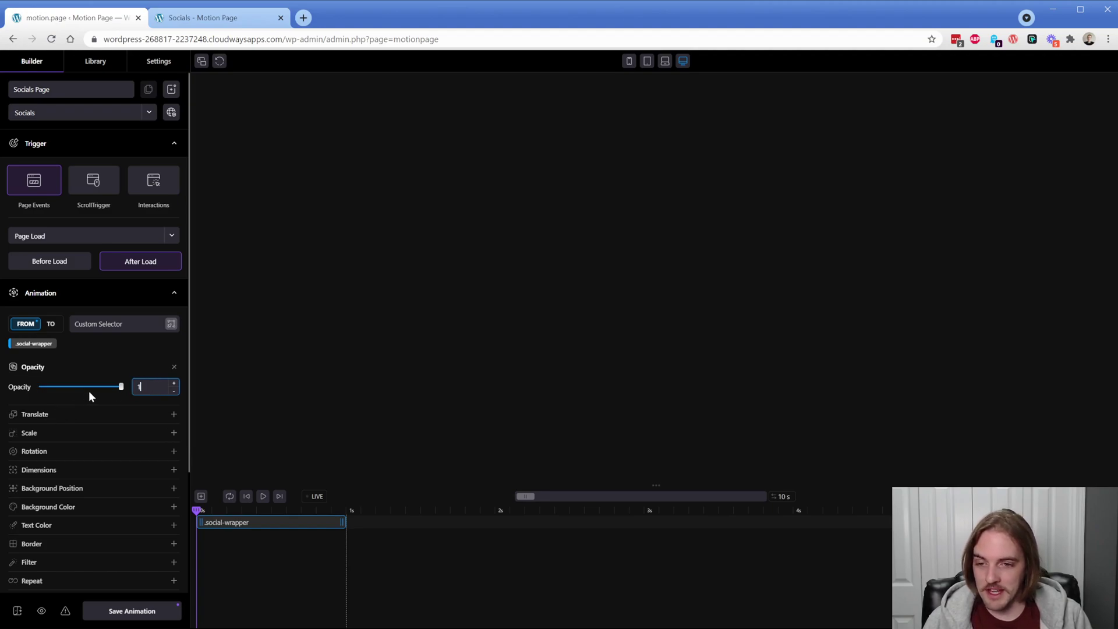
Add a Translate property to the boxes' From state and set Y to -20 px.
left_click(54, 414)
left_click(148, 434)
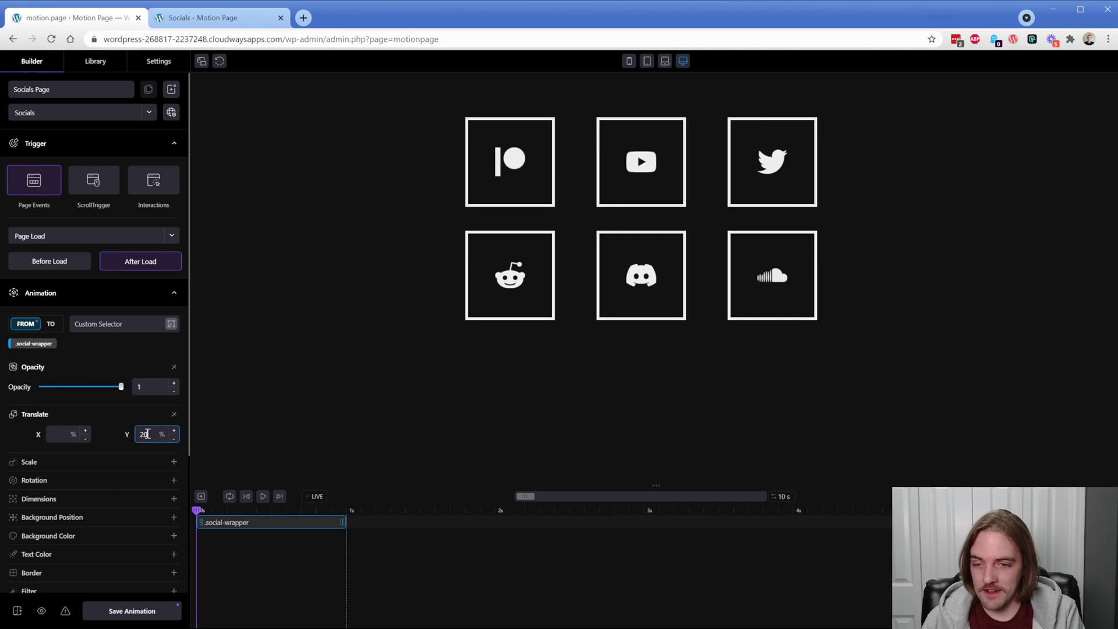
type("20")
left_click(161, 434)
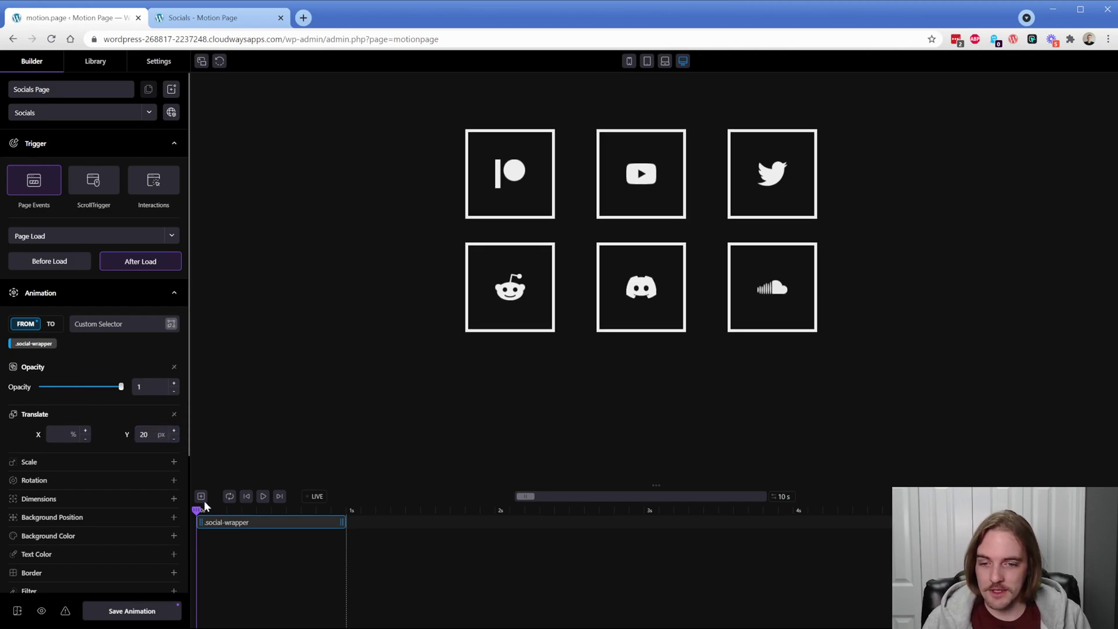
left_click_drag(197, 510, 173, 515)
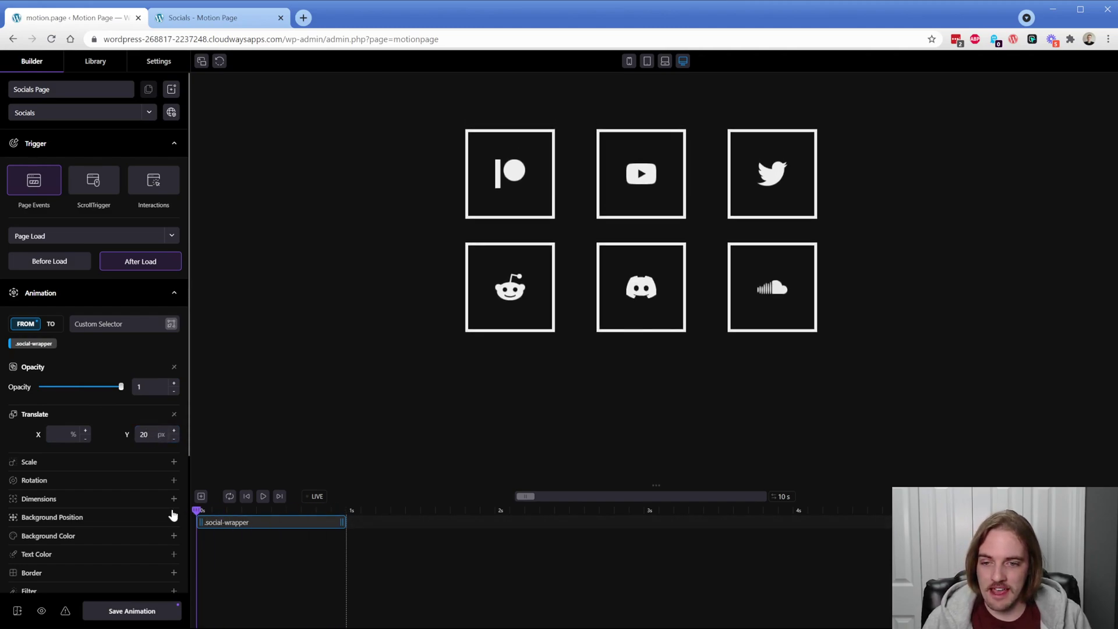
type("-")
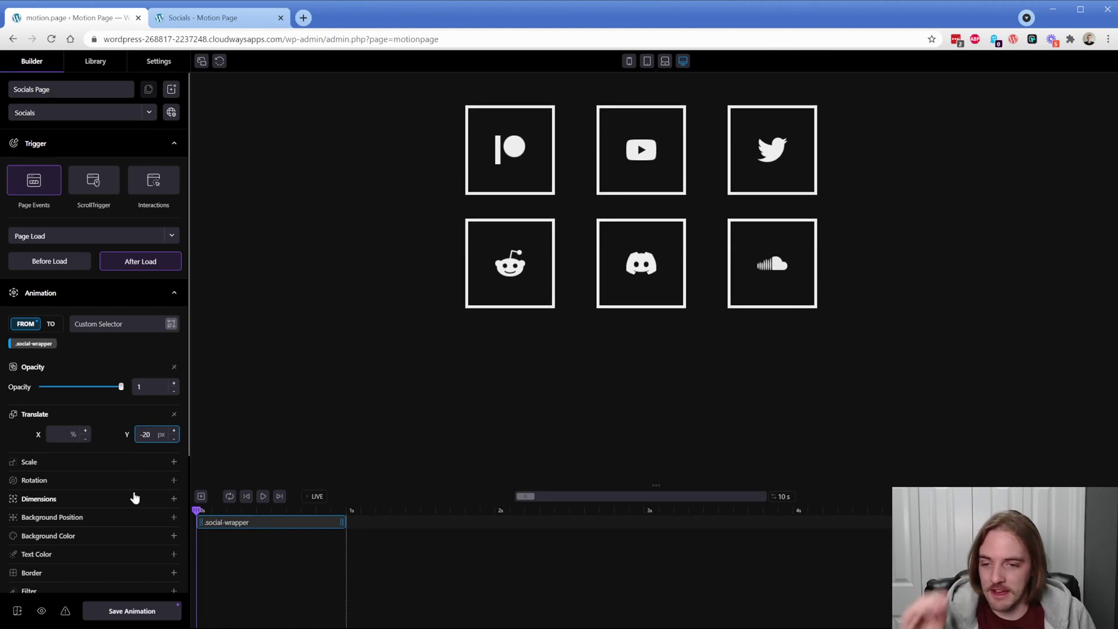
mouse_move(197, 510)
left_mouse_down()
mouse_move(347, 511)
mouse_move(210, 510)
mouse_move(378, 498)
mouse_move(193, 510)
left_mouse_up()
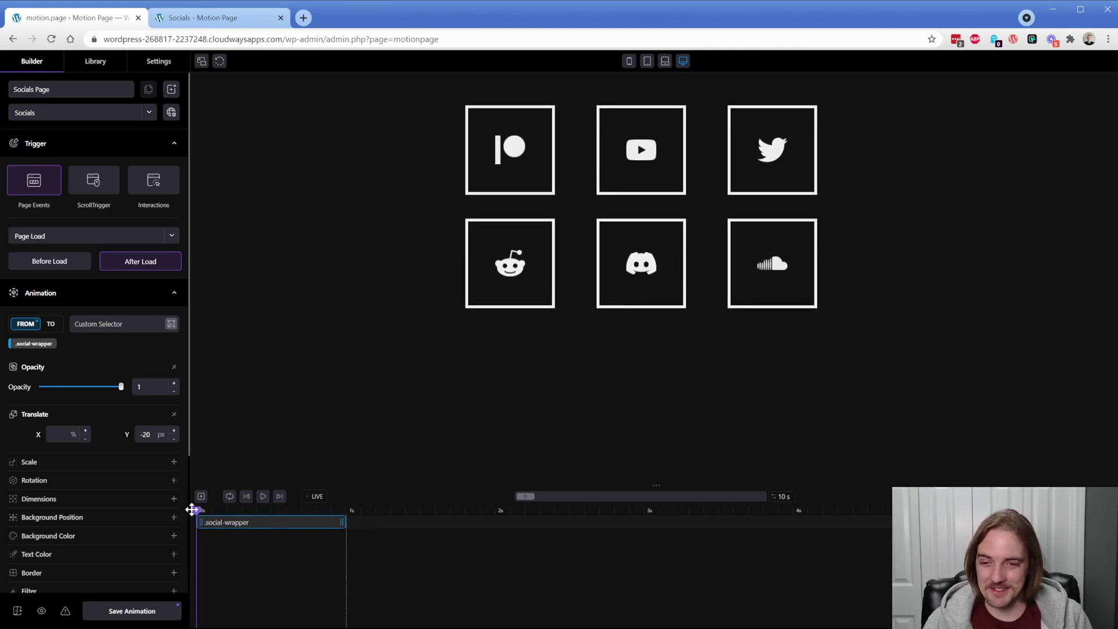
Set the boxes' From opacity to 0 and scrub through the first second of the timeline to preview the fade-in.
double_click(147, 385)
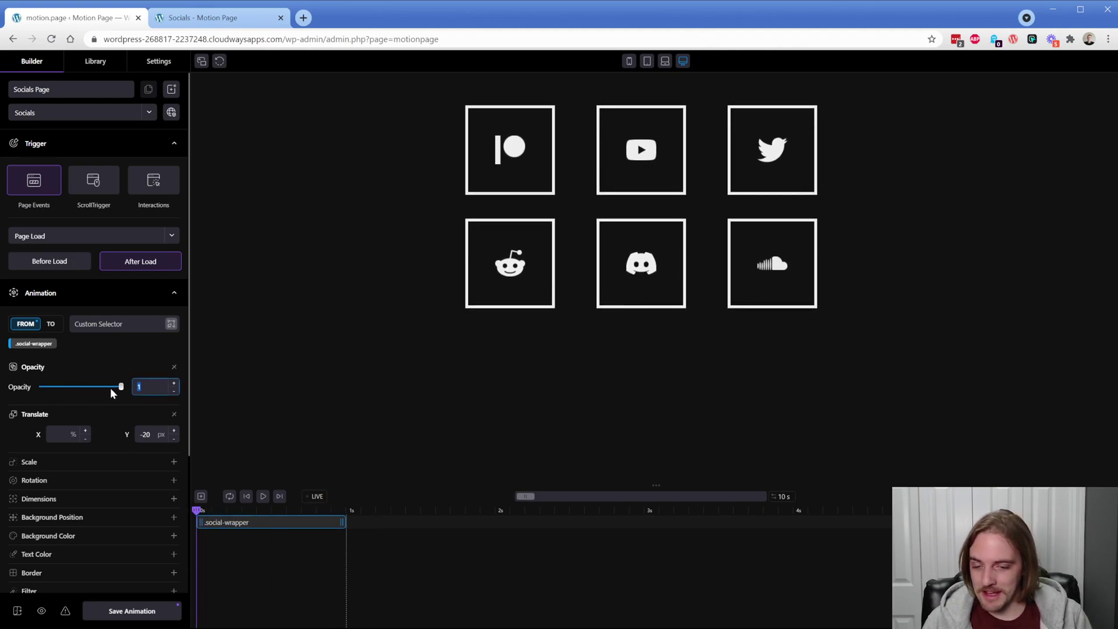
type("0")
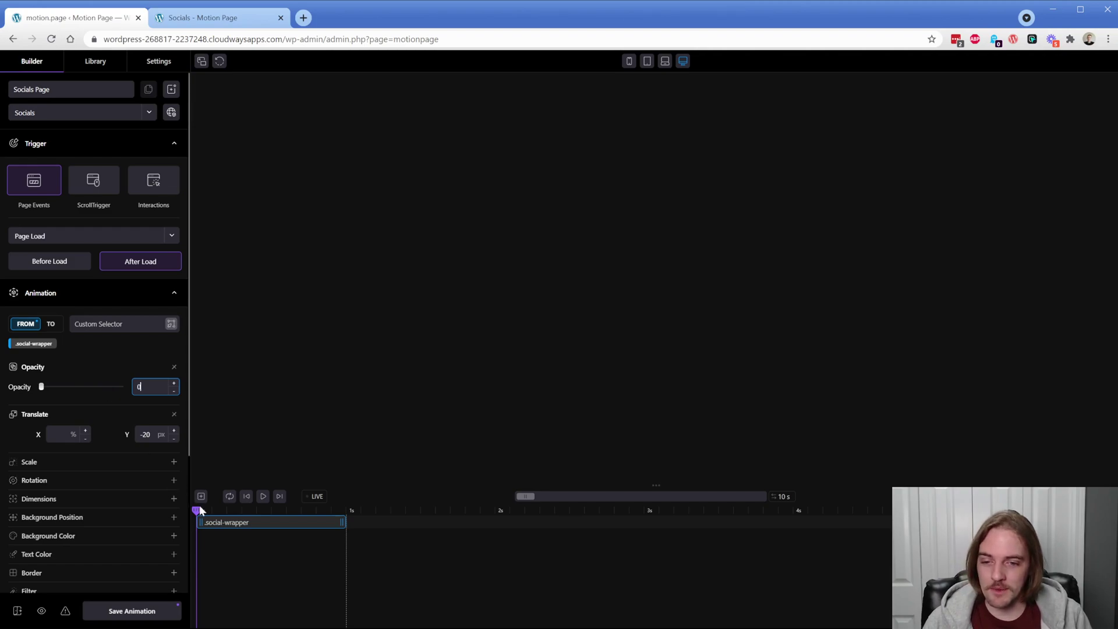
left_click_drag(199, 507, 344, 507)
Add a stagger of 0.5 s for each social box, starting from the end.
scroll(84, 476, "down", 3)
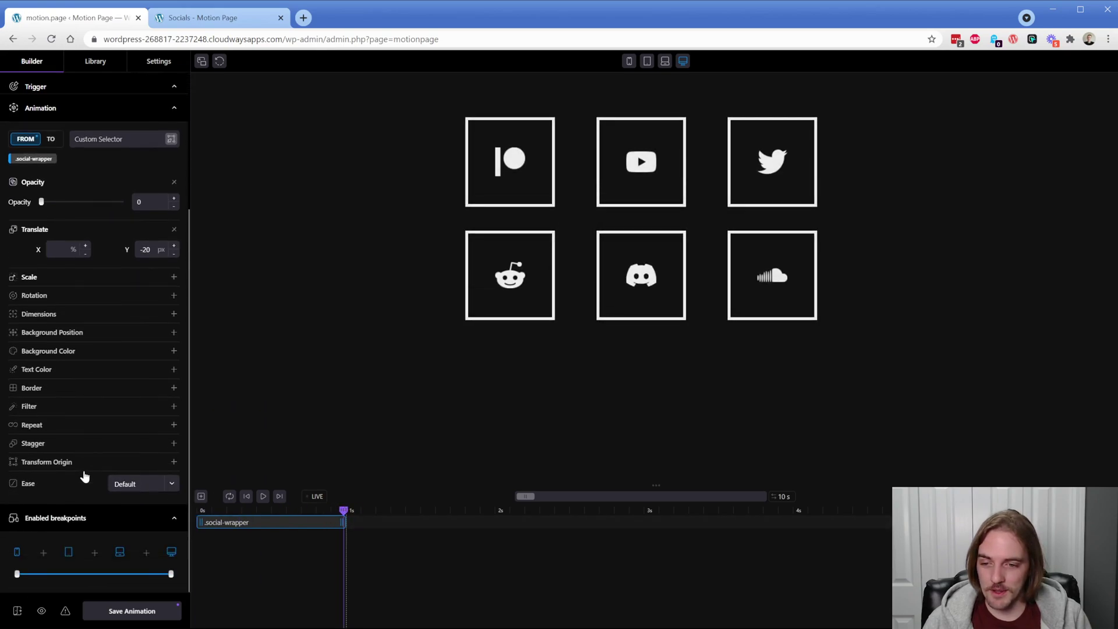
left_click(63, 448)
double_click(59, 463)
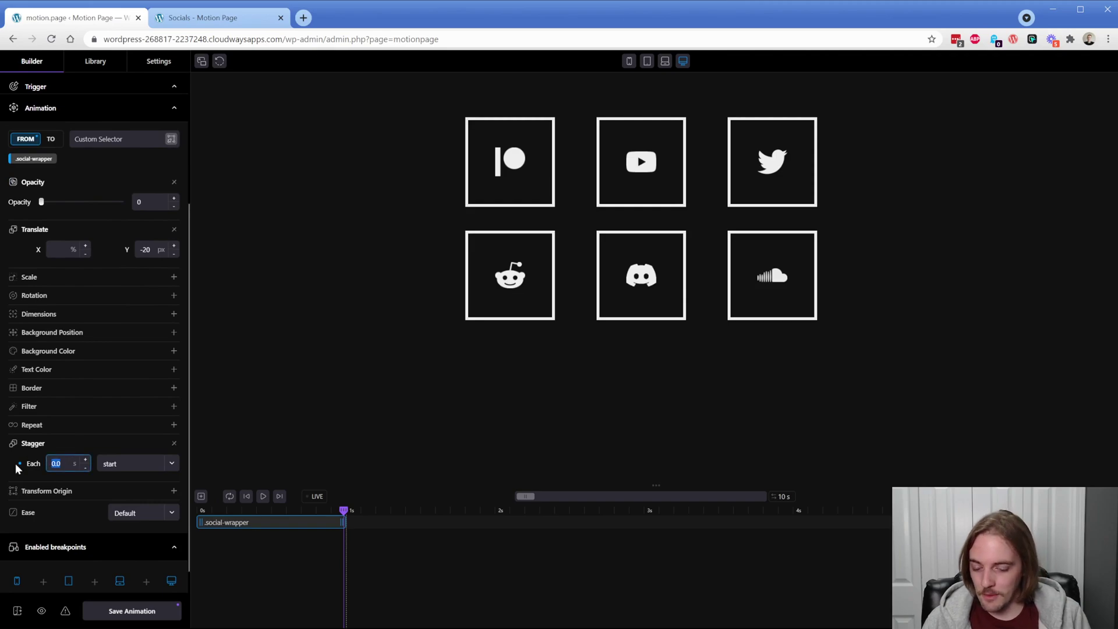
type("0.5")
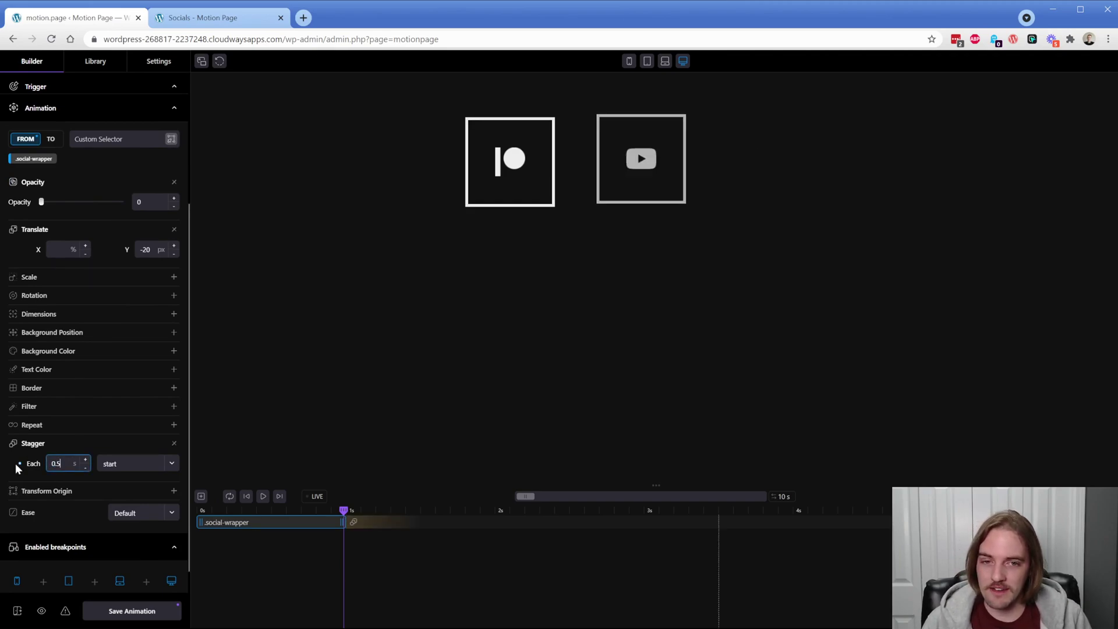
left_click(124, 465)
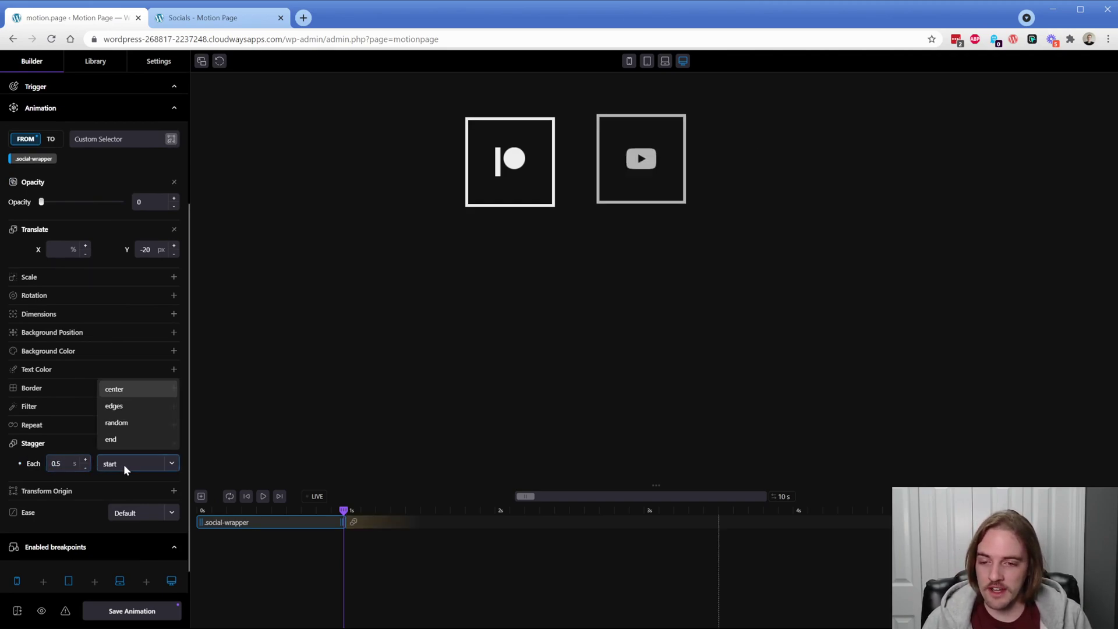
left_click(123, 463)
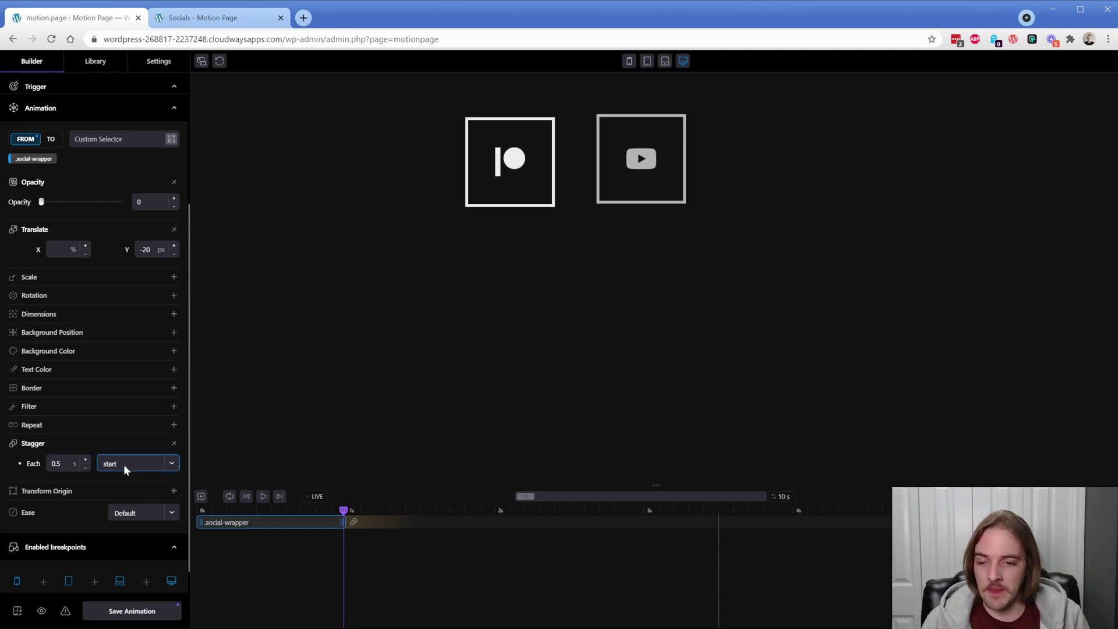
left_click(123, 464)
left_click(120, 439)
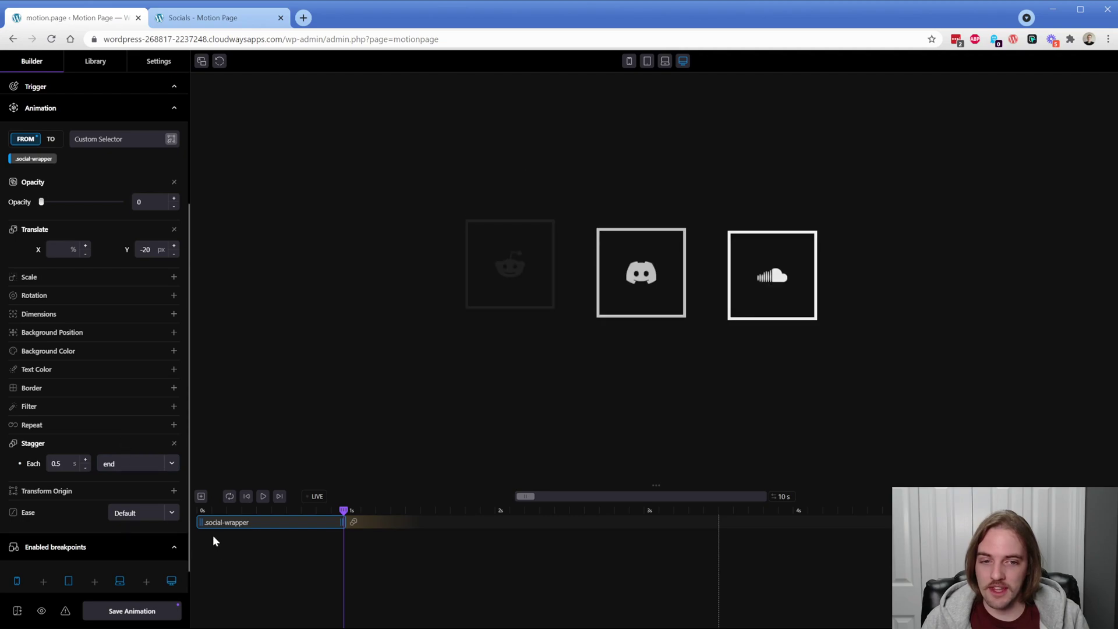
Scrub the staggered animation and lengthen the .social-wrapper timeline item to about 3 s.
left_click(200, 511)
left_click_drag(239, 508, 506, 520)
left_click_drag(397, 512, 202, 511)
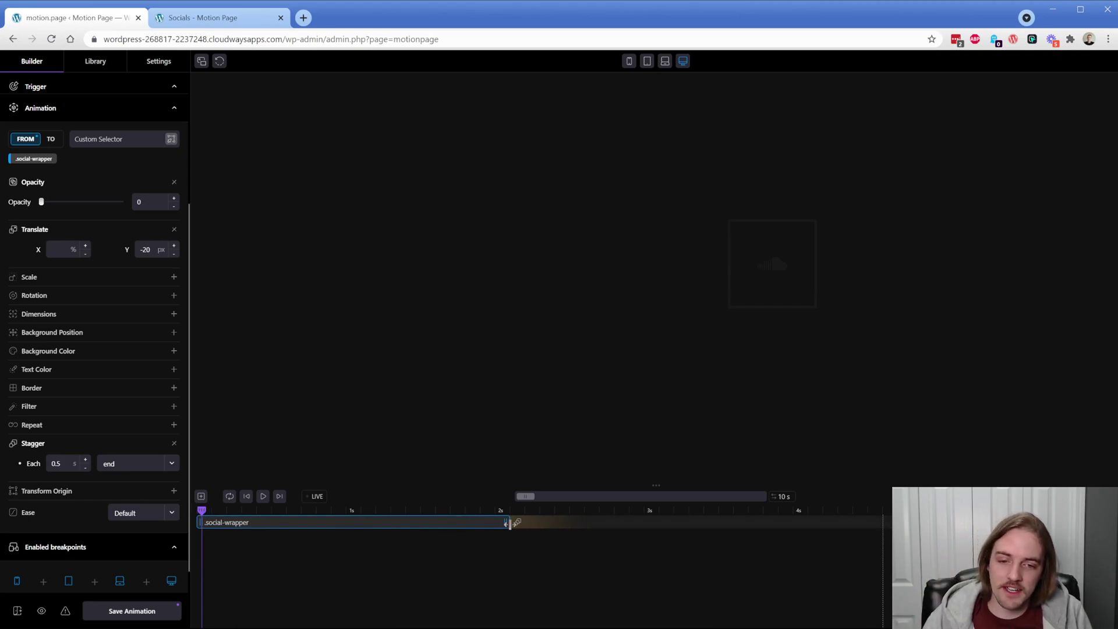
left_click_drag(507, 522, 655, 522)
left_click(659, 510)
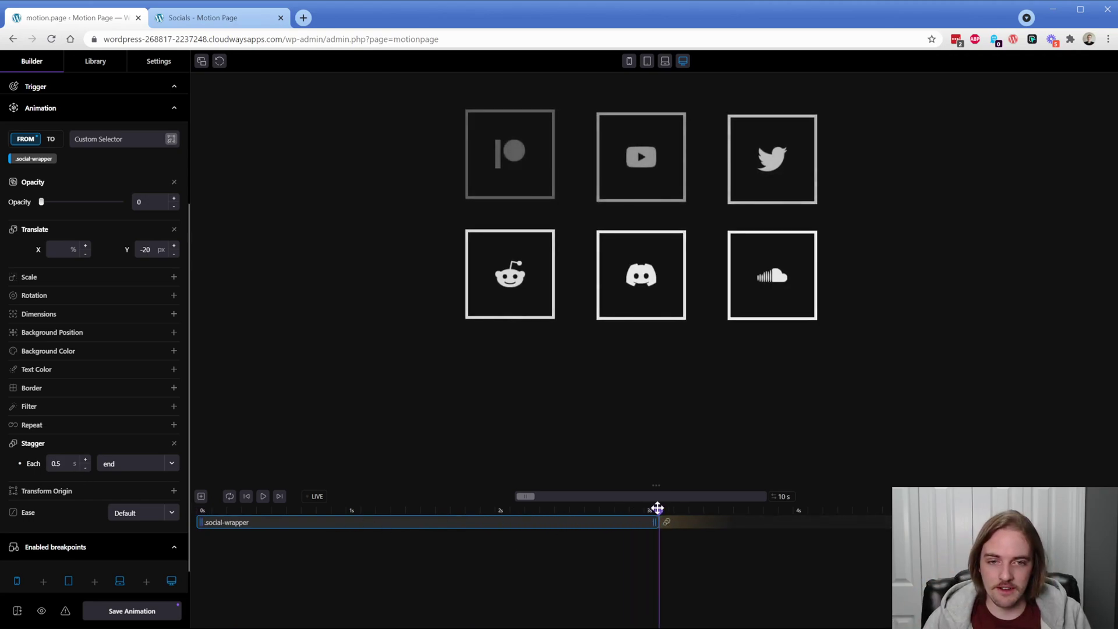
Save the animation and reload the live Socials page to check it, returning to the motion.page builder.
left_click(140, 609)
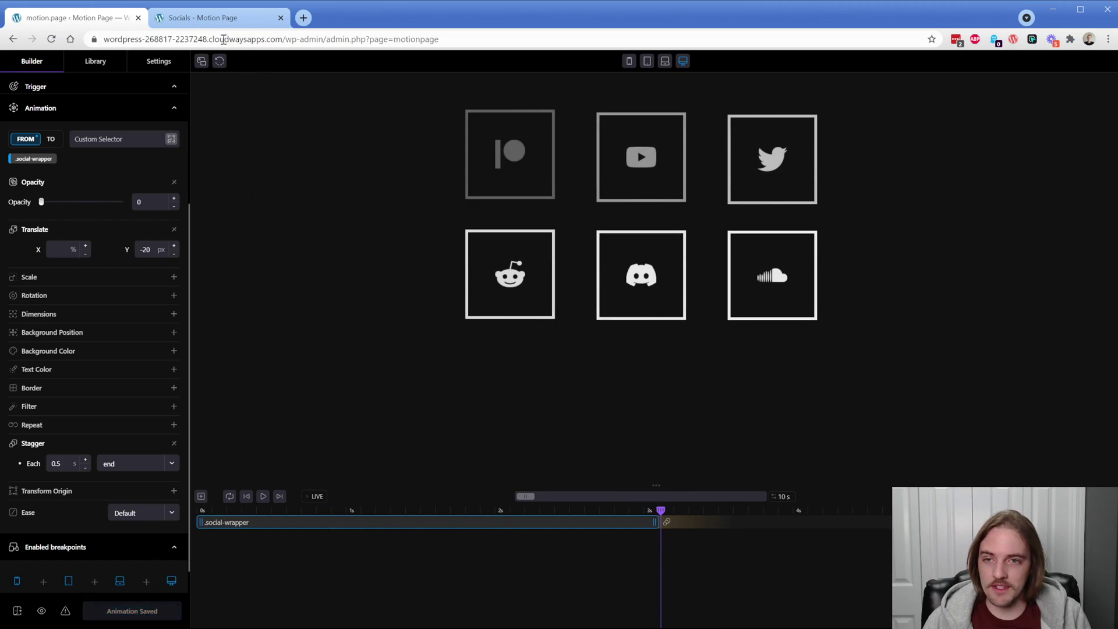
left_click(217, 17)
left_click(52, 39)
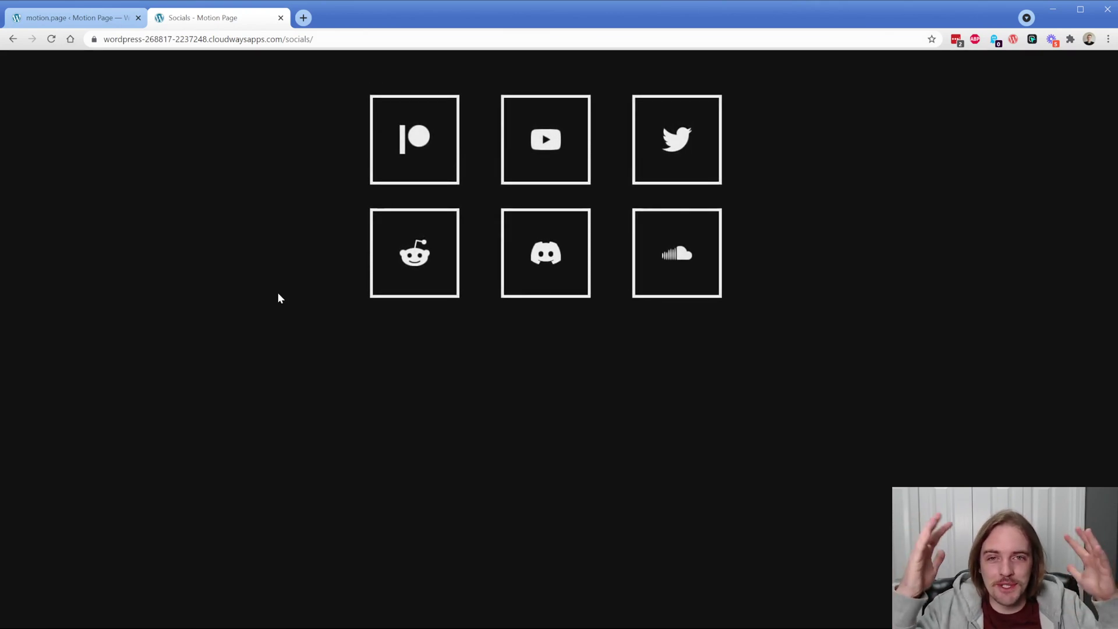
left_click(62, 22)
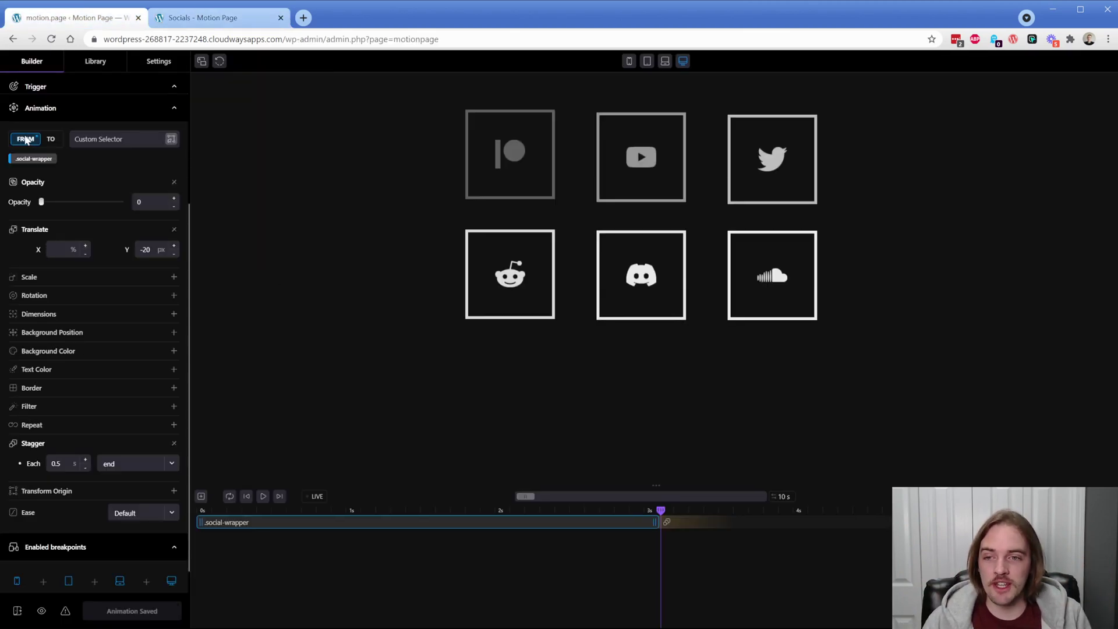